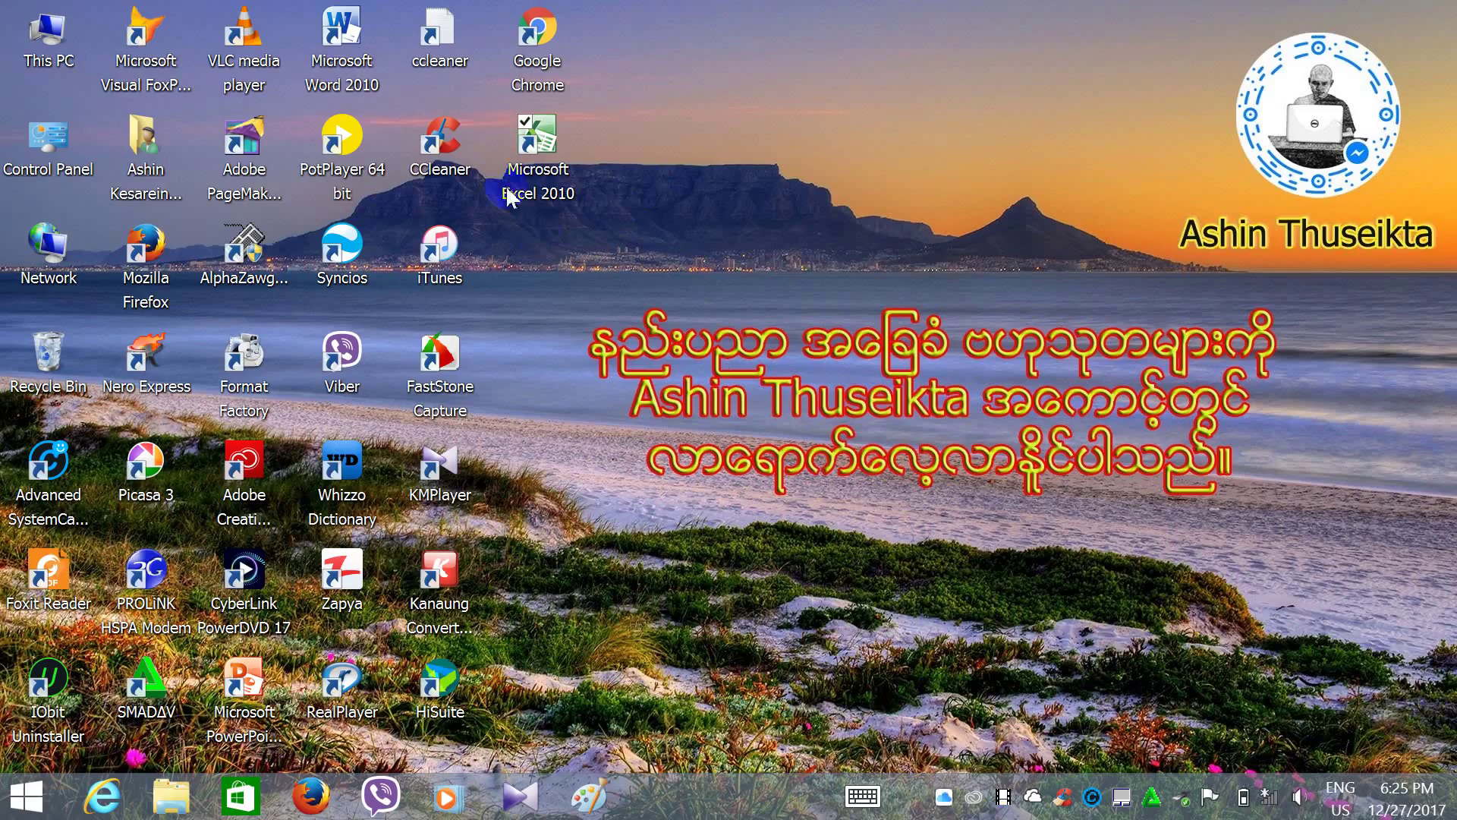
- Launch Excel 2010 from its desktop shortcut to get a blank Book1 workbook
left_click(551, 146)
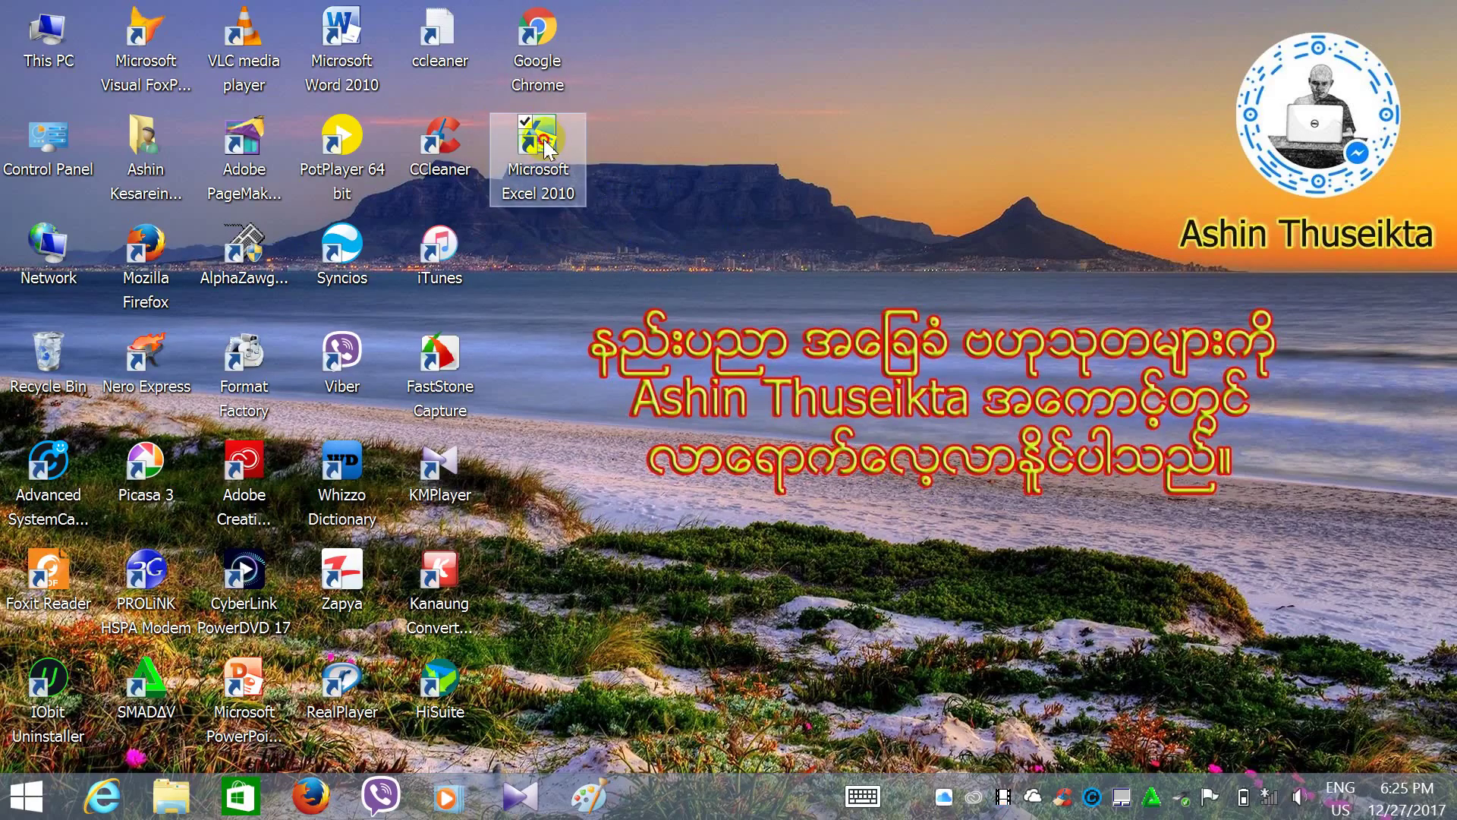
double_click(546, 148)
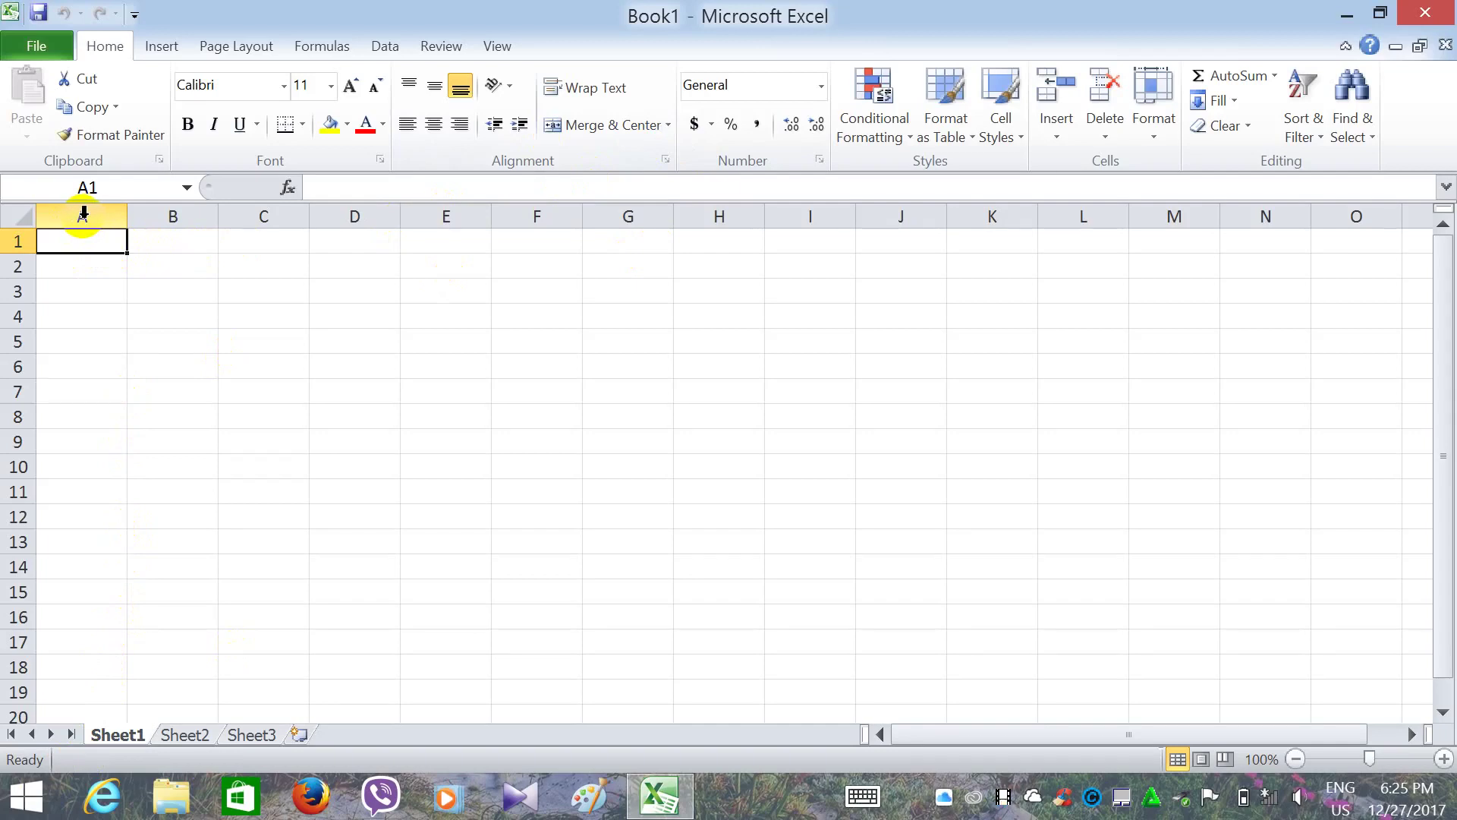
left_click(83, 215)
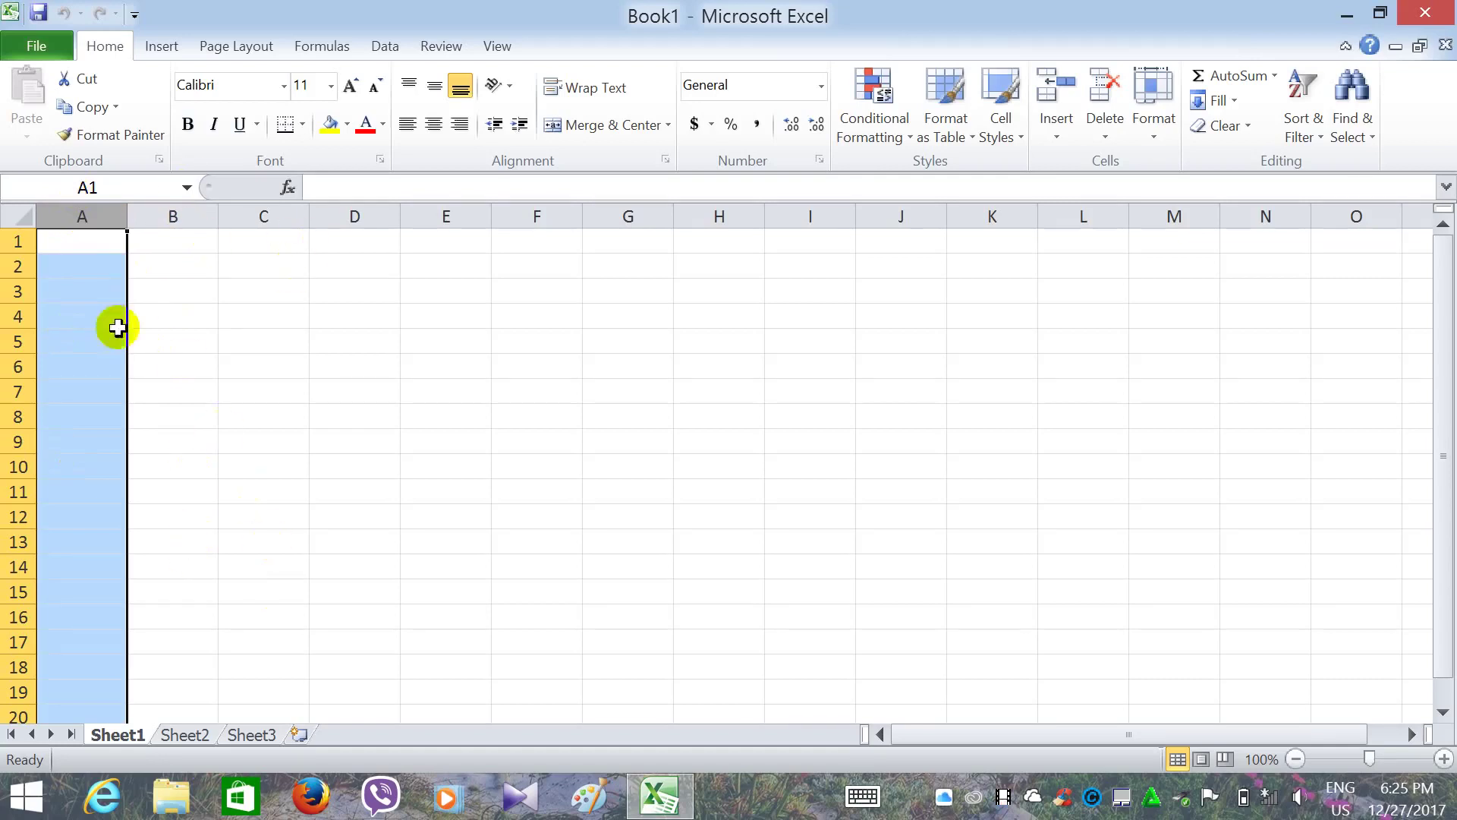
left_click(174, 213)
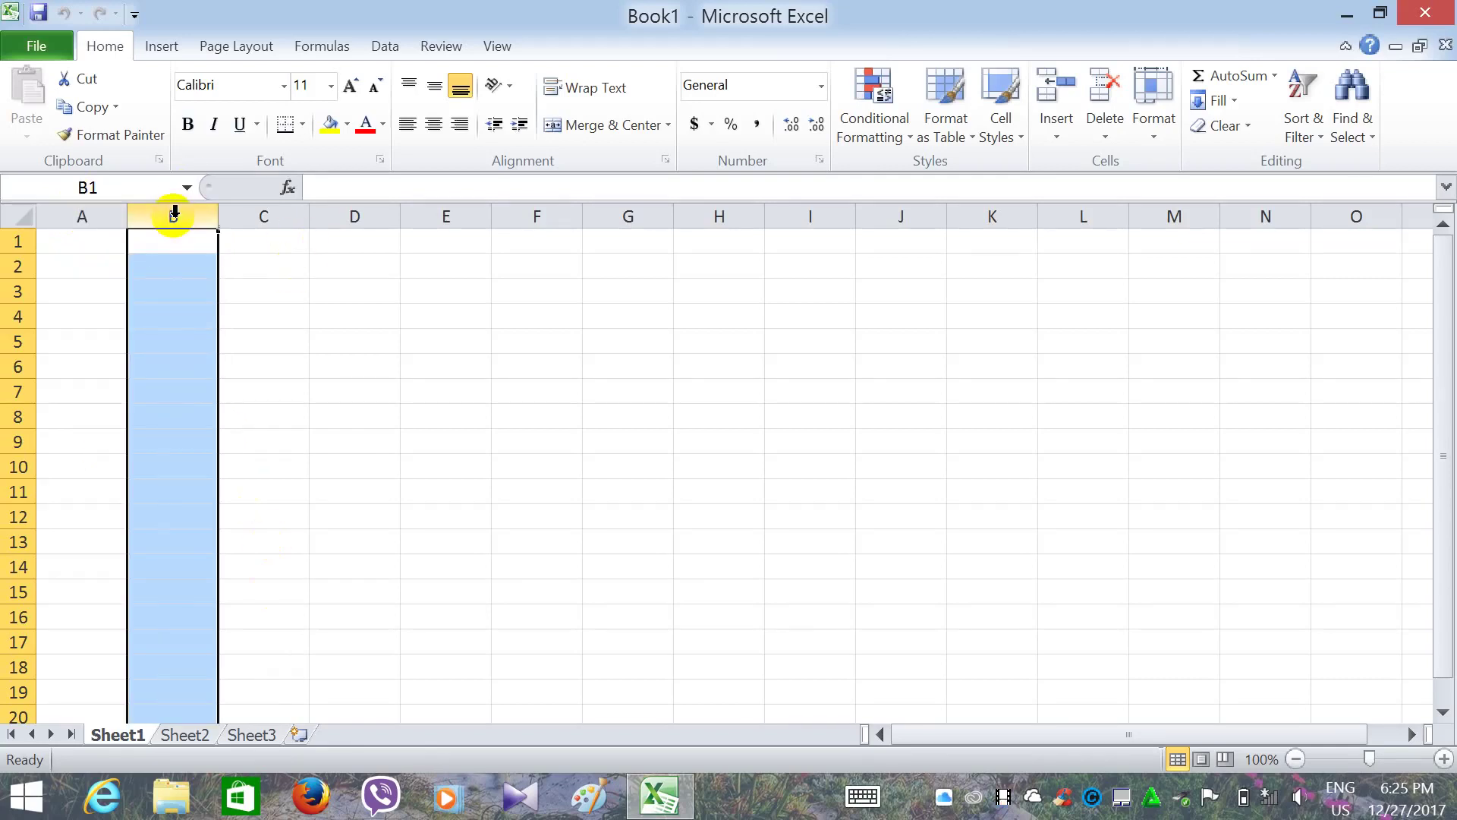
left_click(260, 219)
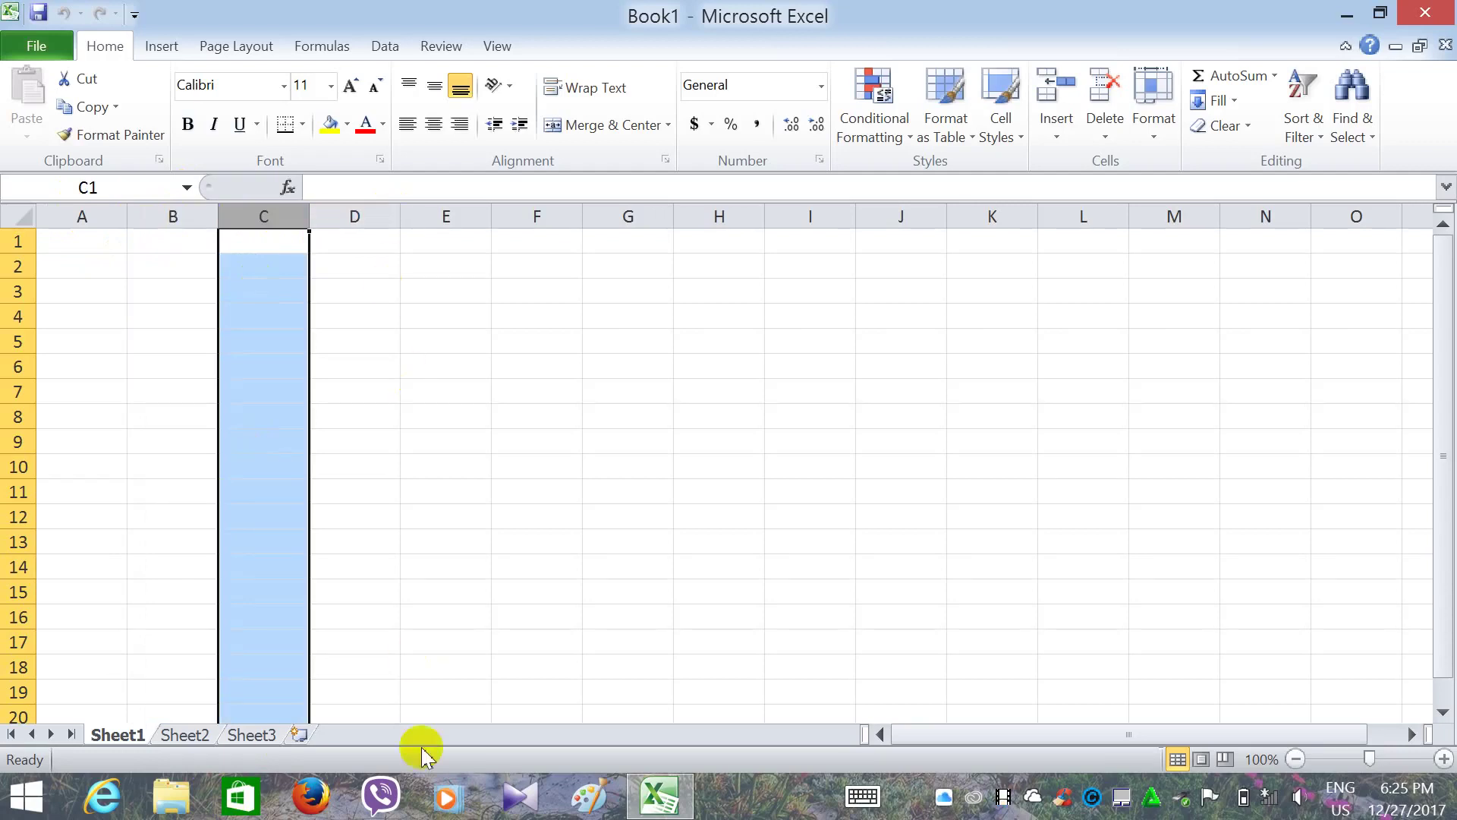
left_click(11, 242)
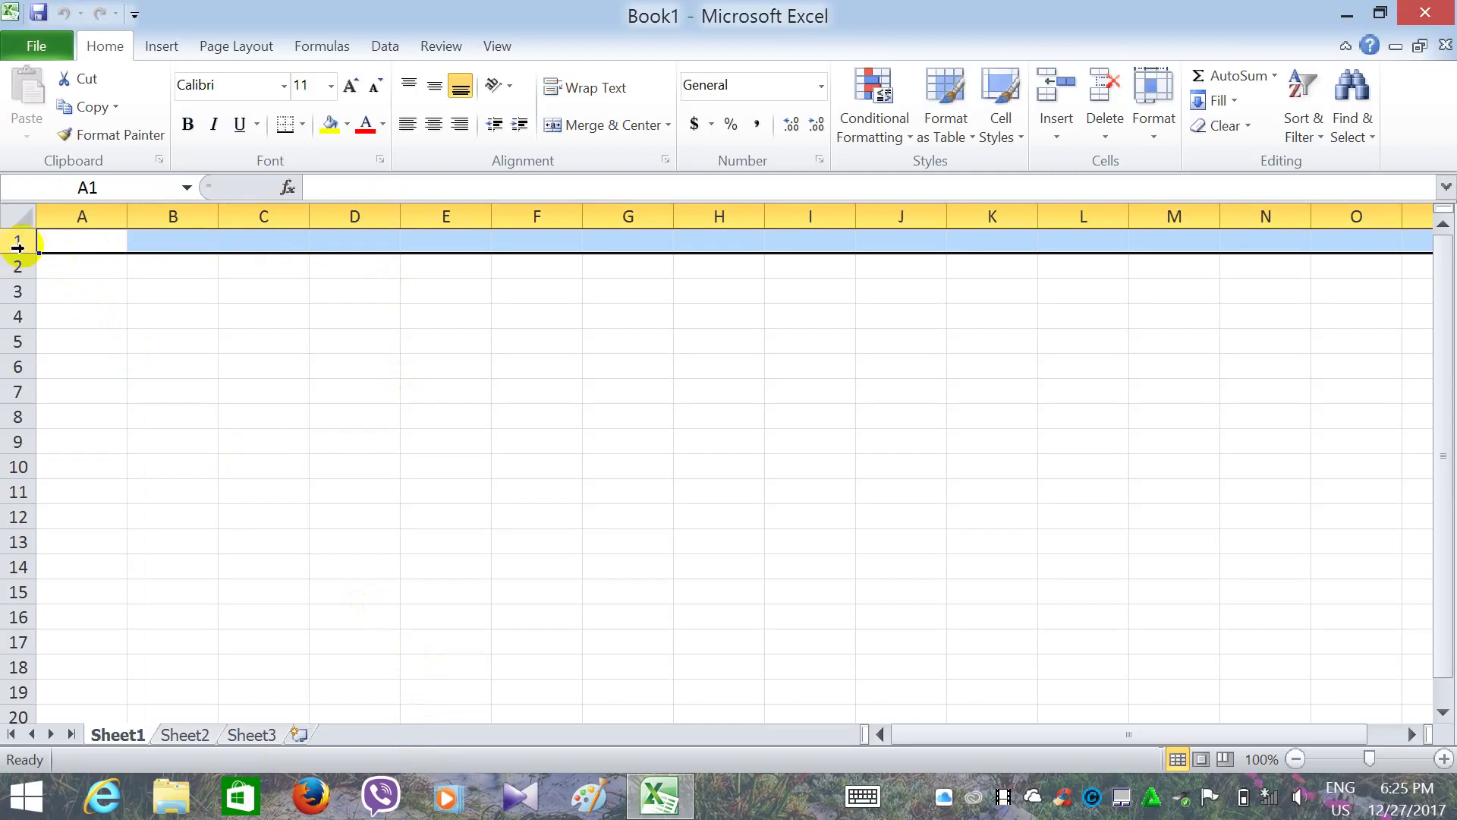
left_click(16, 267)
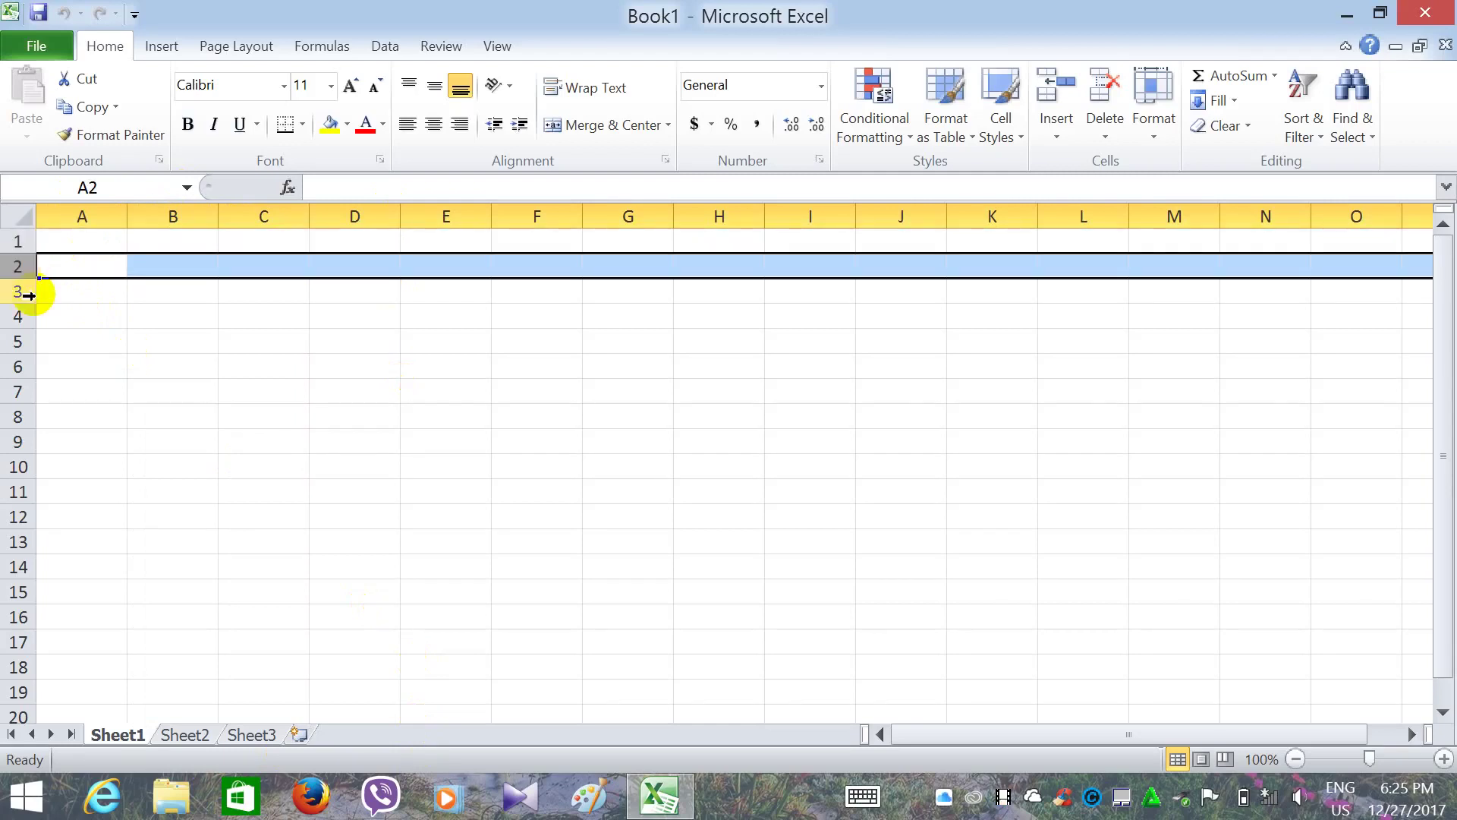
left_click(18, 292)
left_click(18, 319)
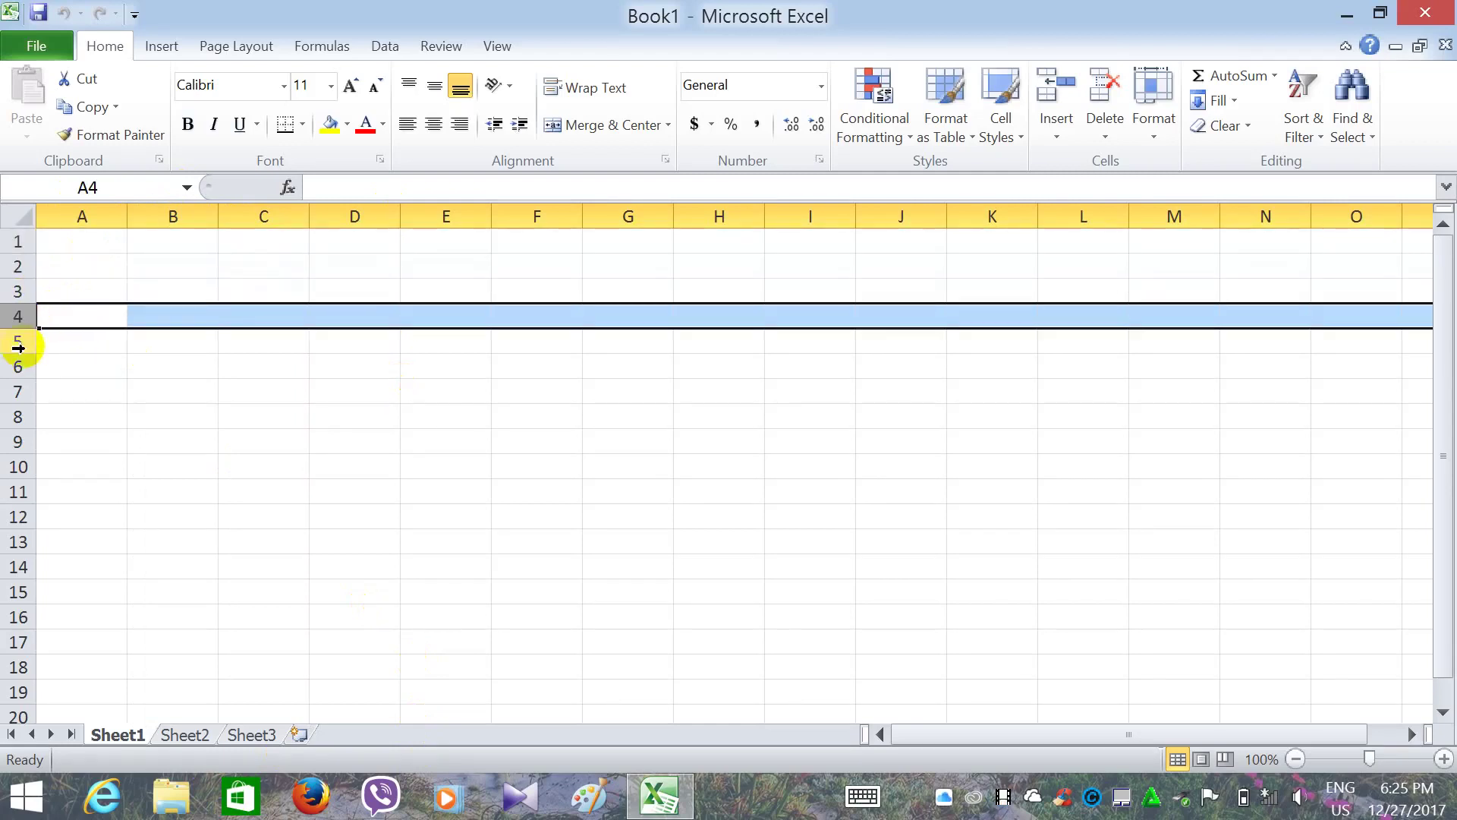
left_click(19, 342)
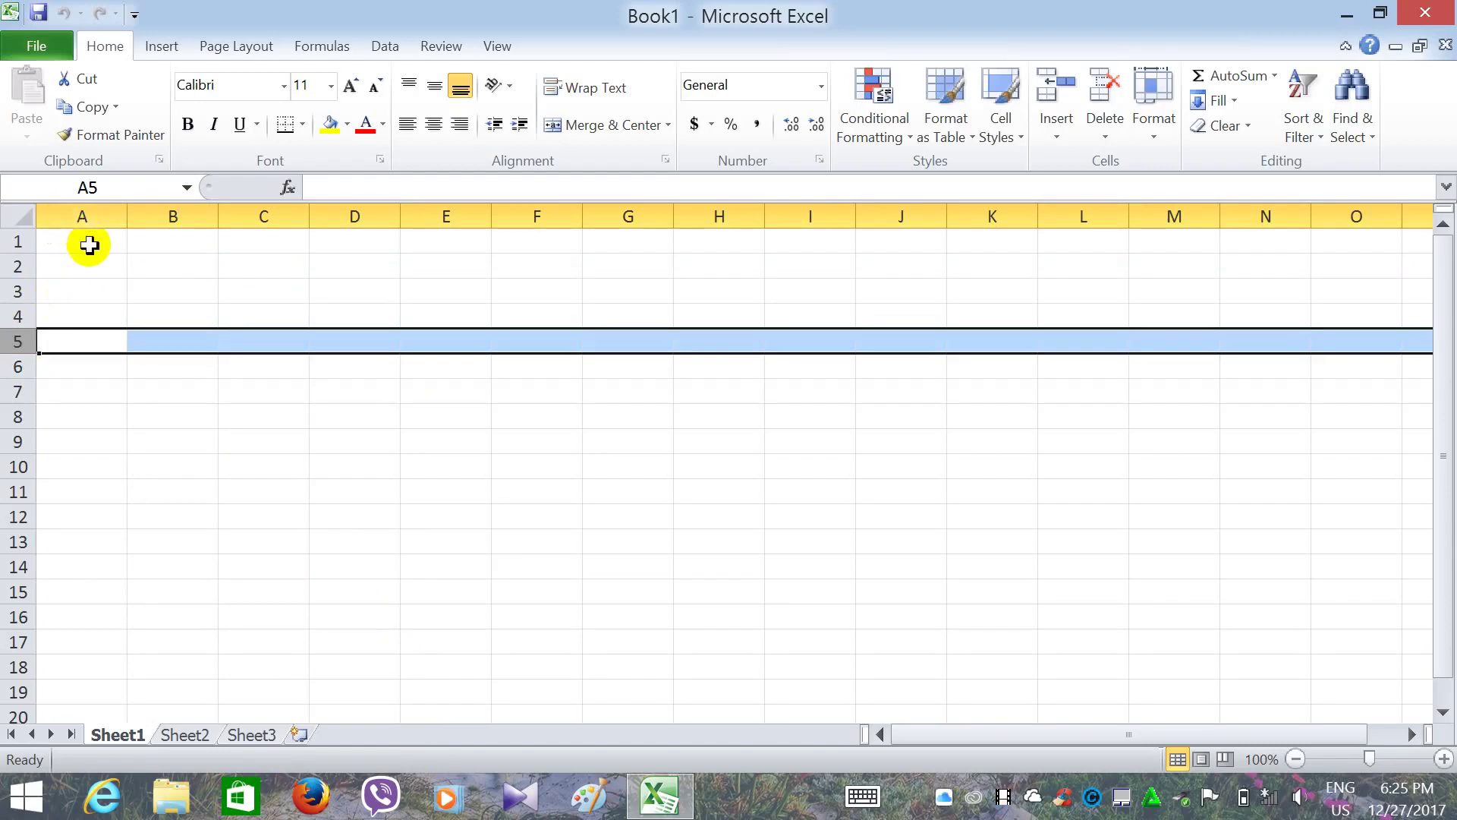
left_click(88, 245)
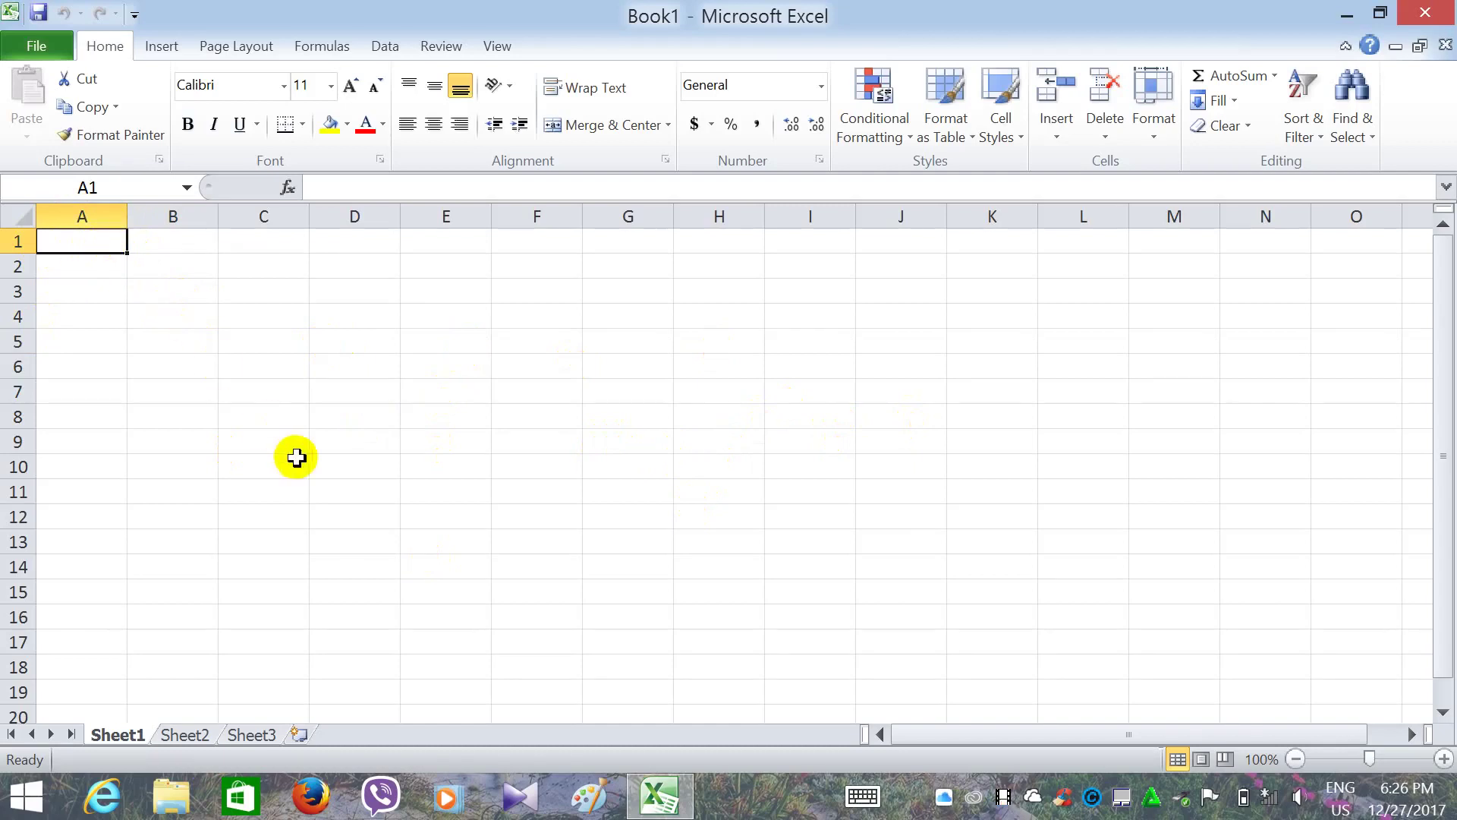
left_click(296, 457)
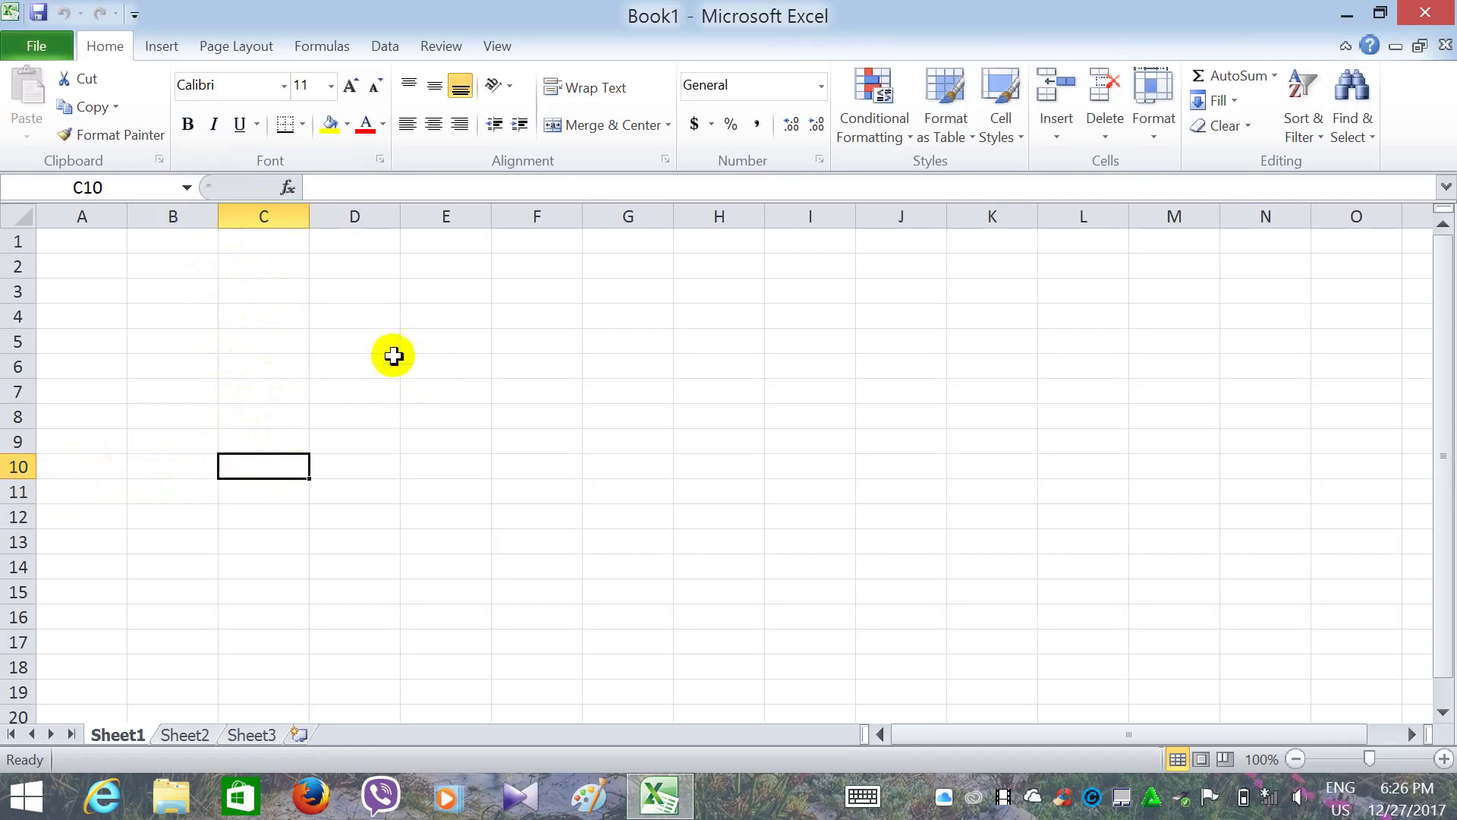
left_click(341, 375)
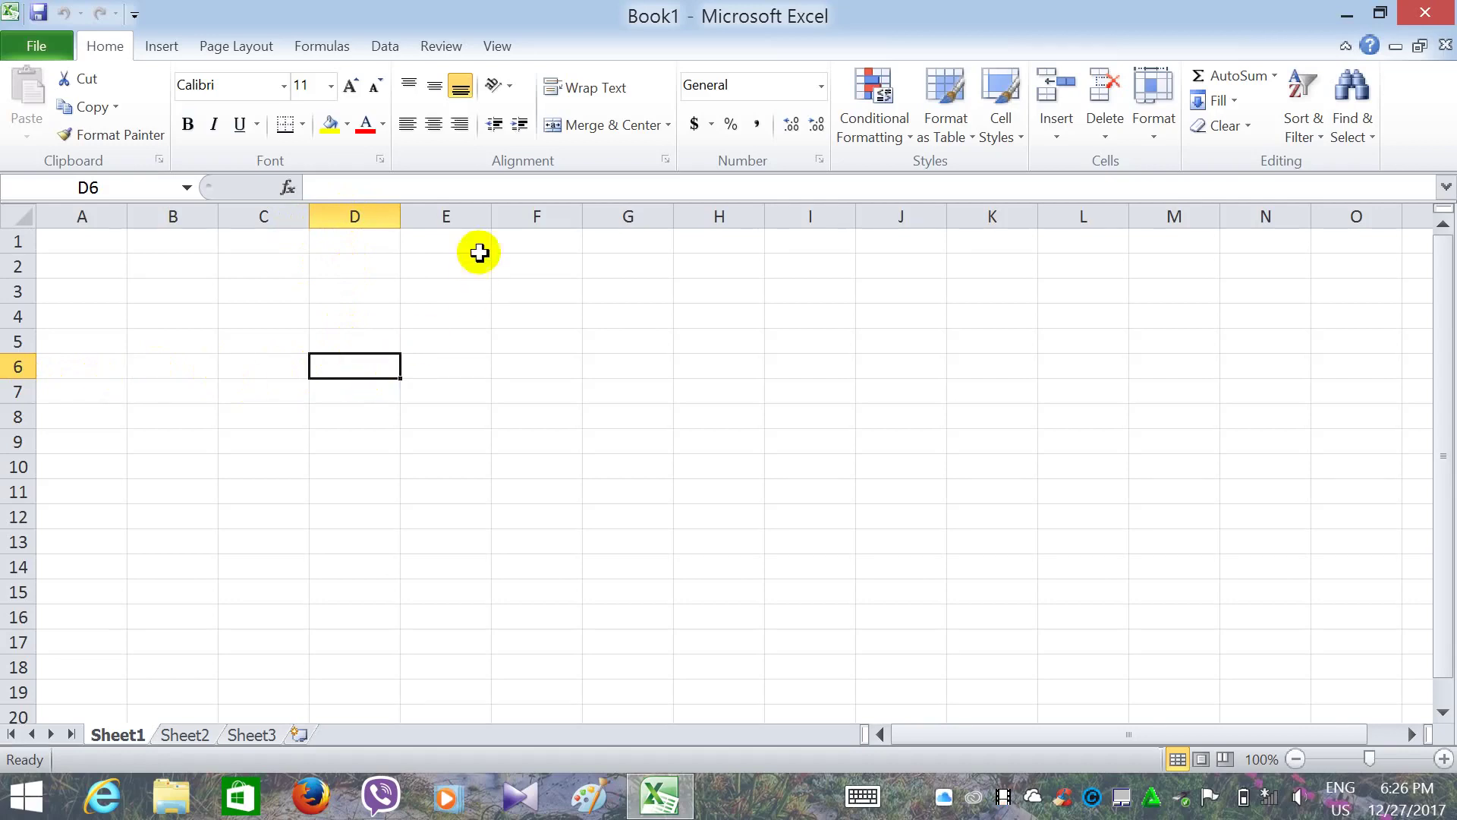
left_click(469, 212)
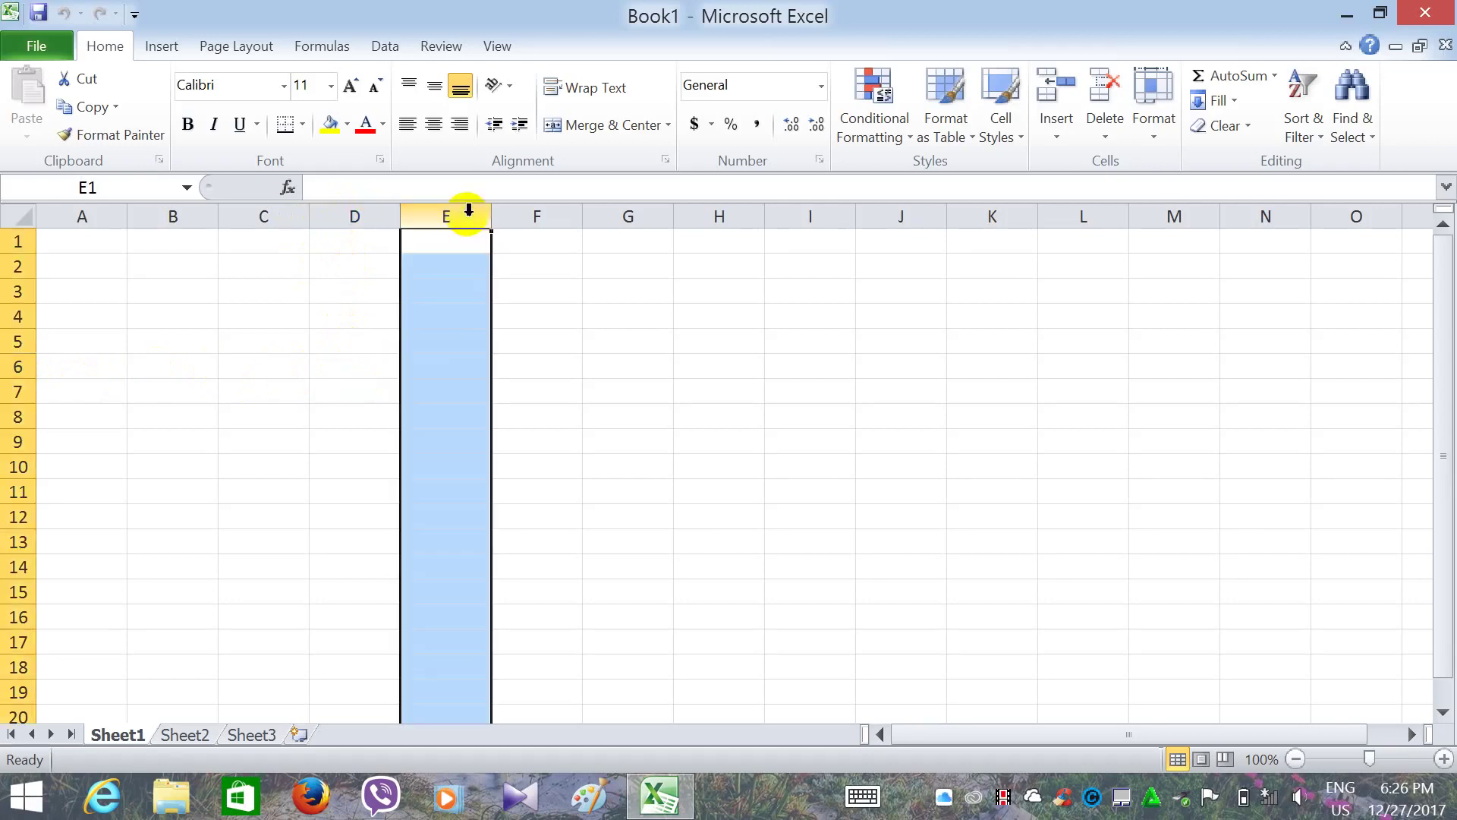
left_click(540, 363)
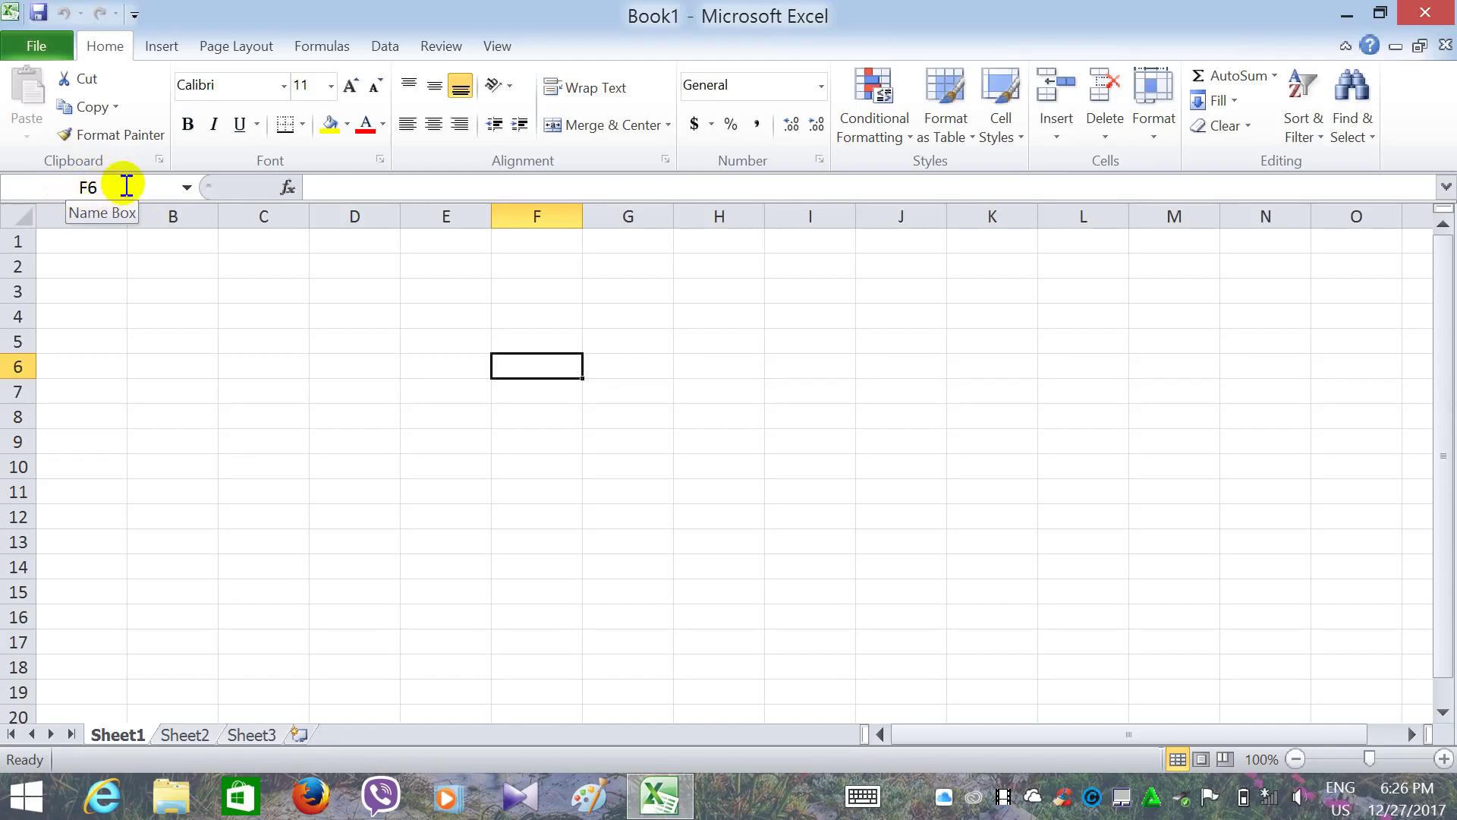
left_click(109, 187)
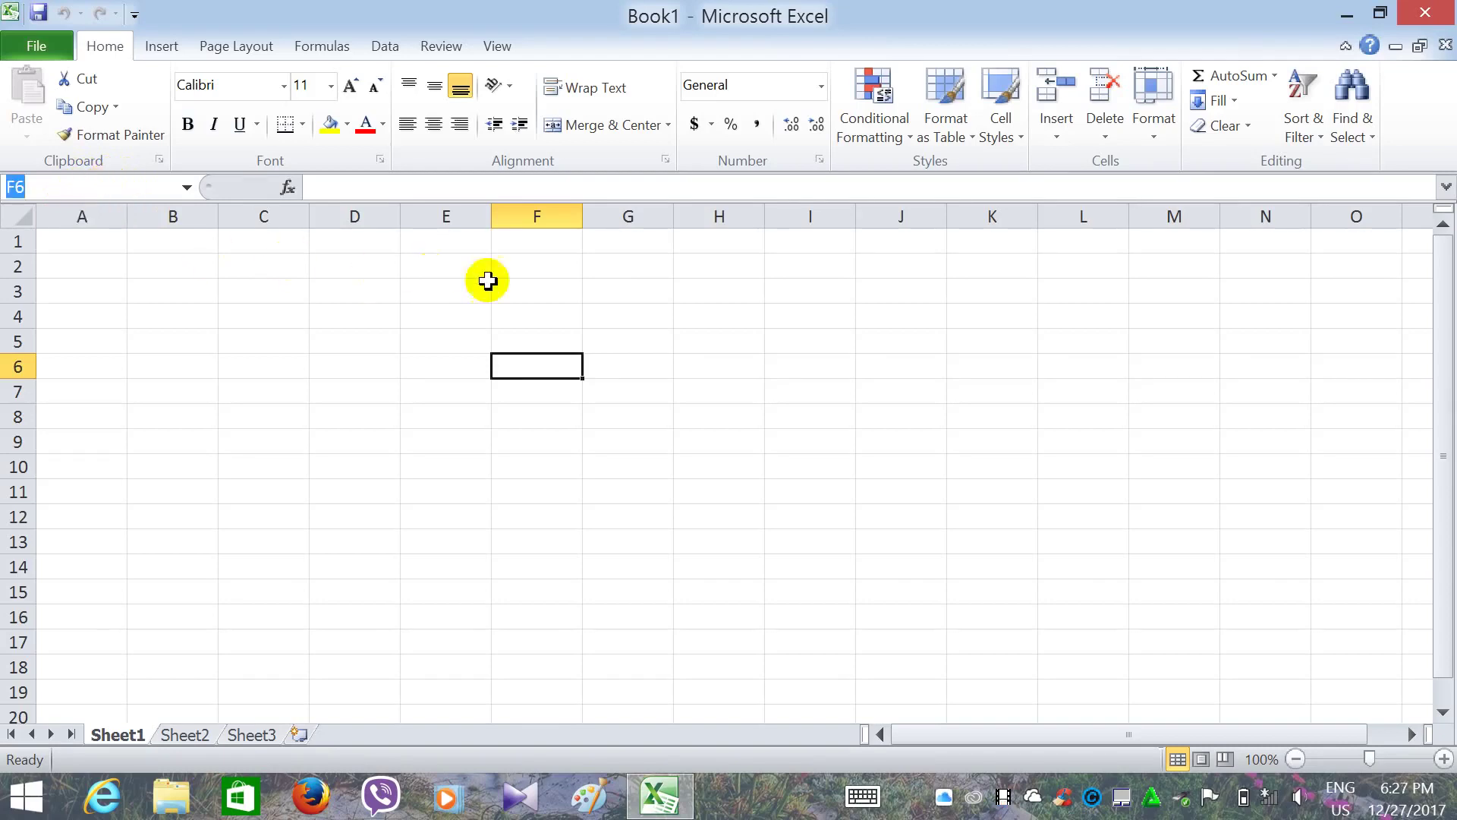
left_click(623, 241)
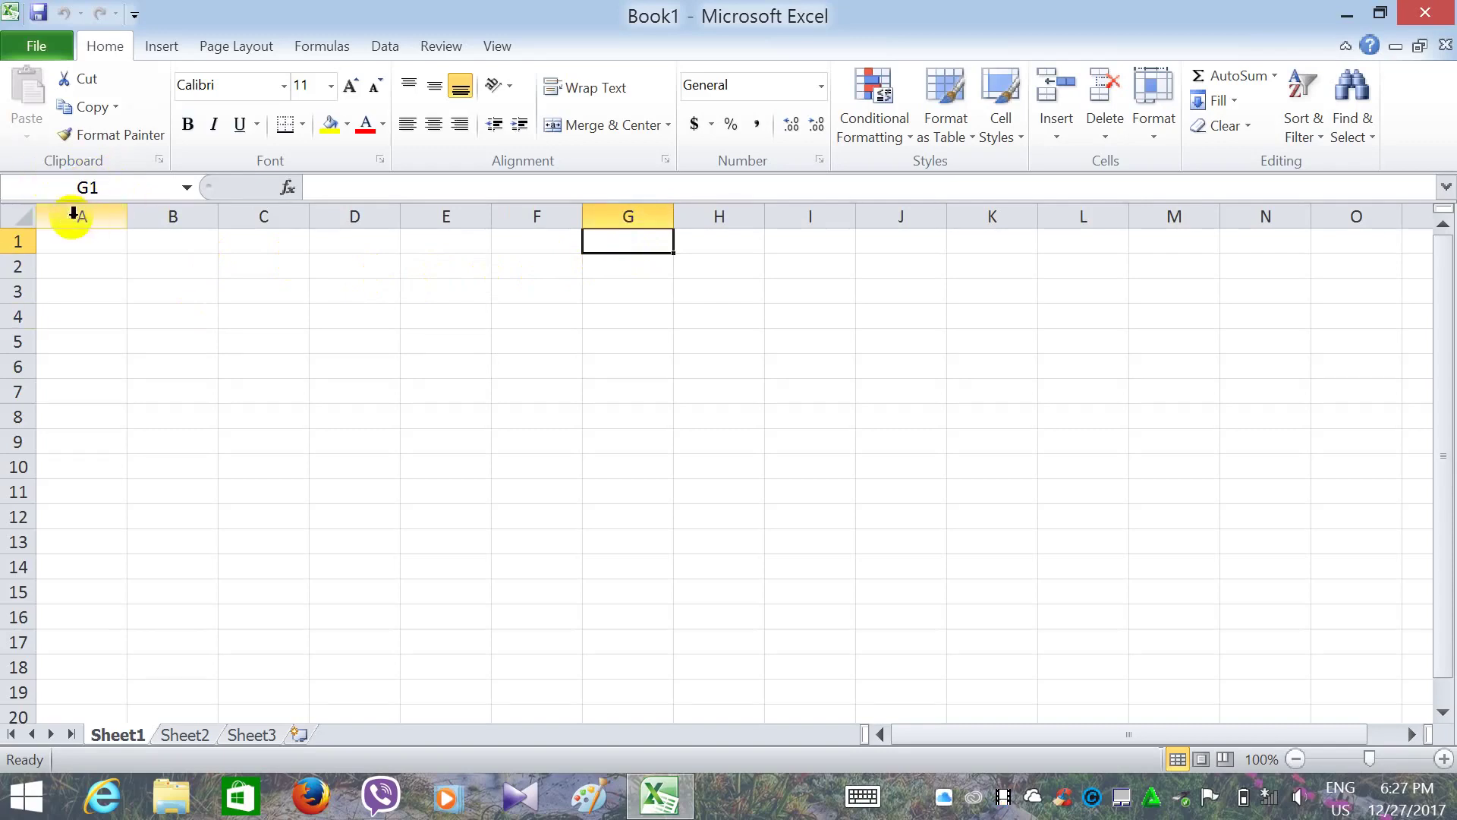
left_click(221, 316)
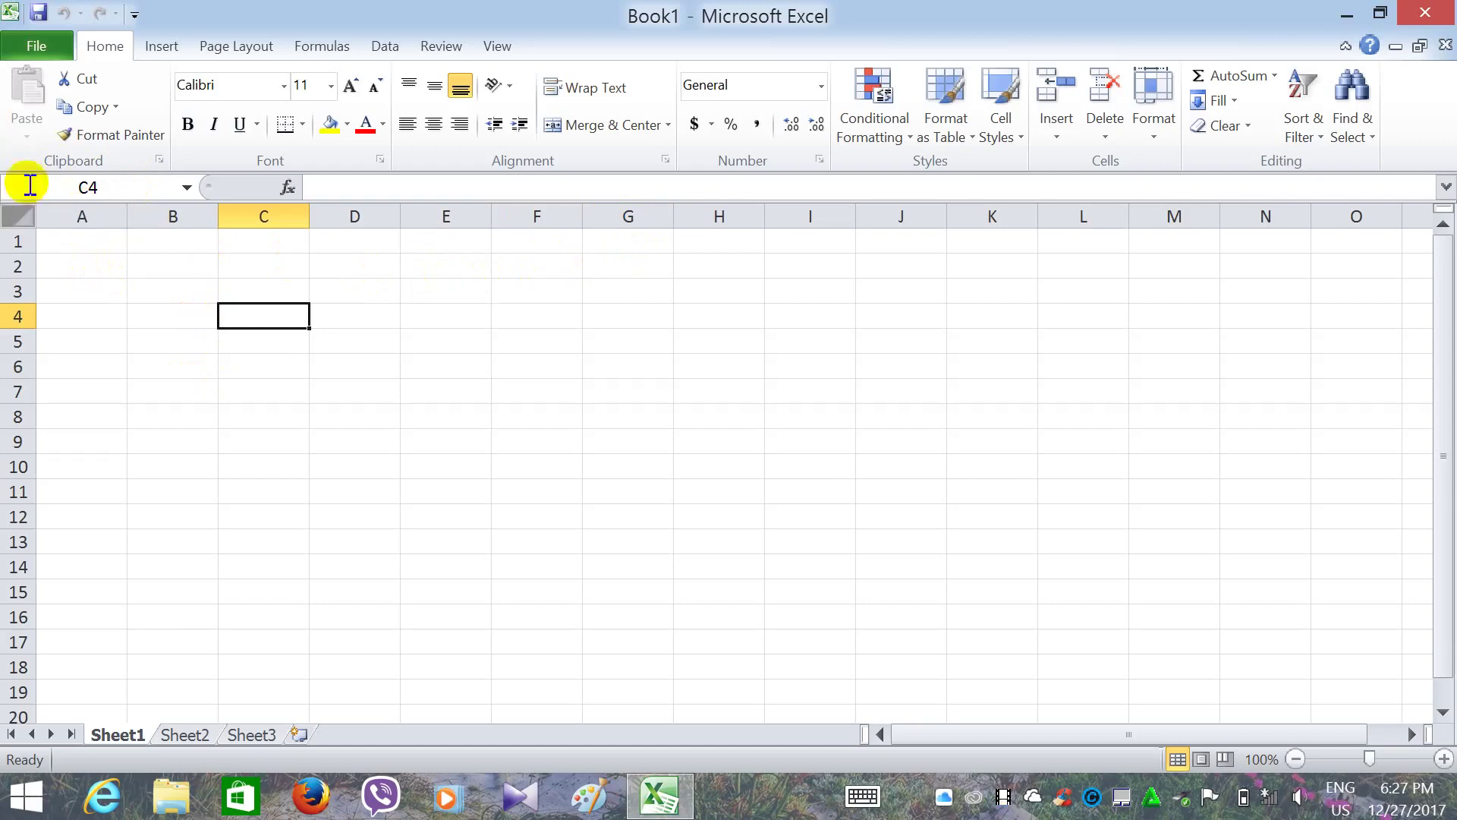
left_click(146, 273)
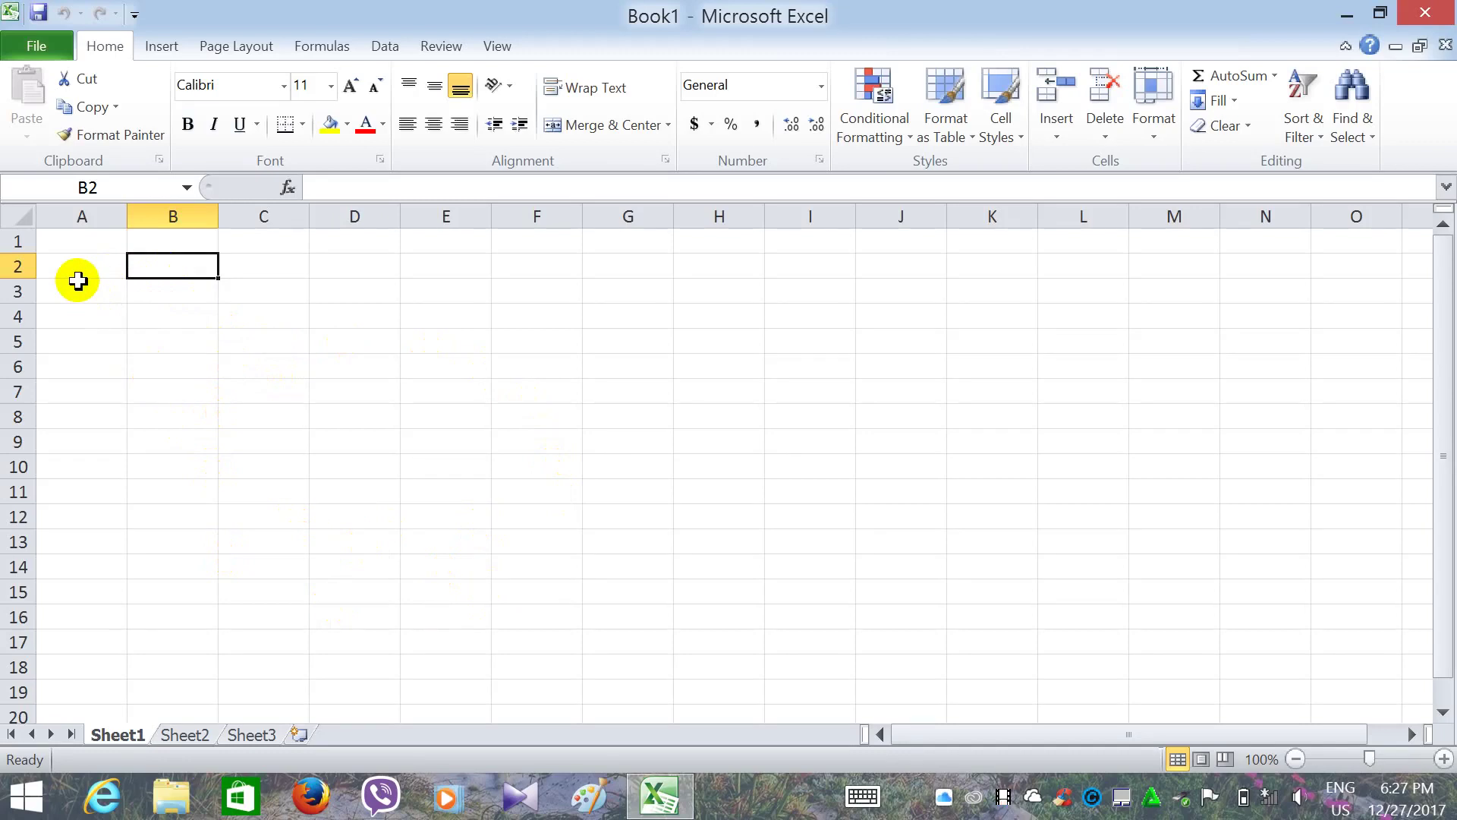
key("ctrl+a")
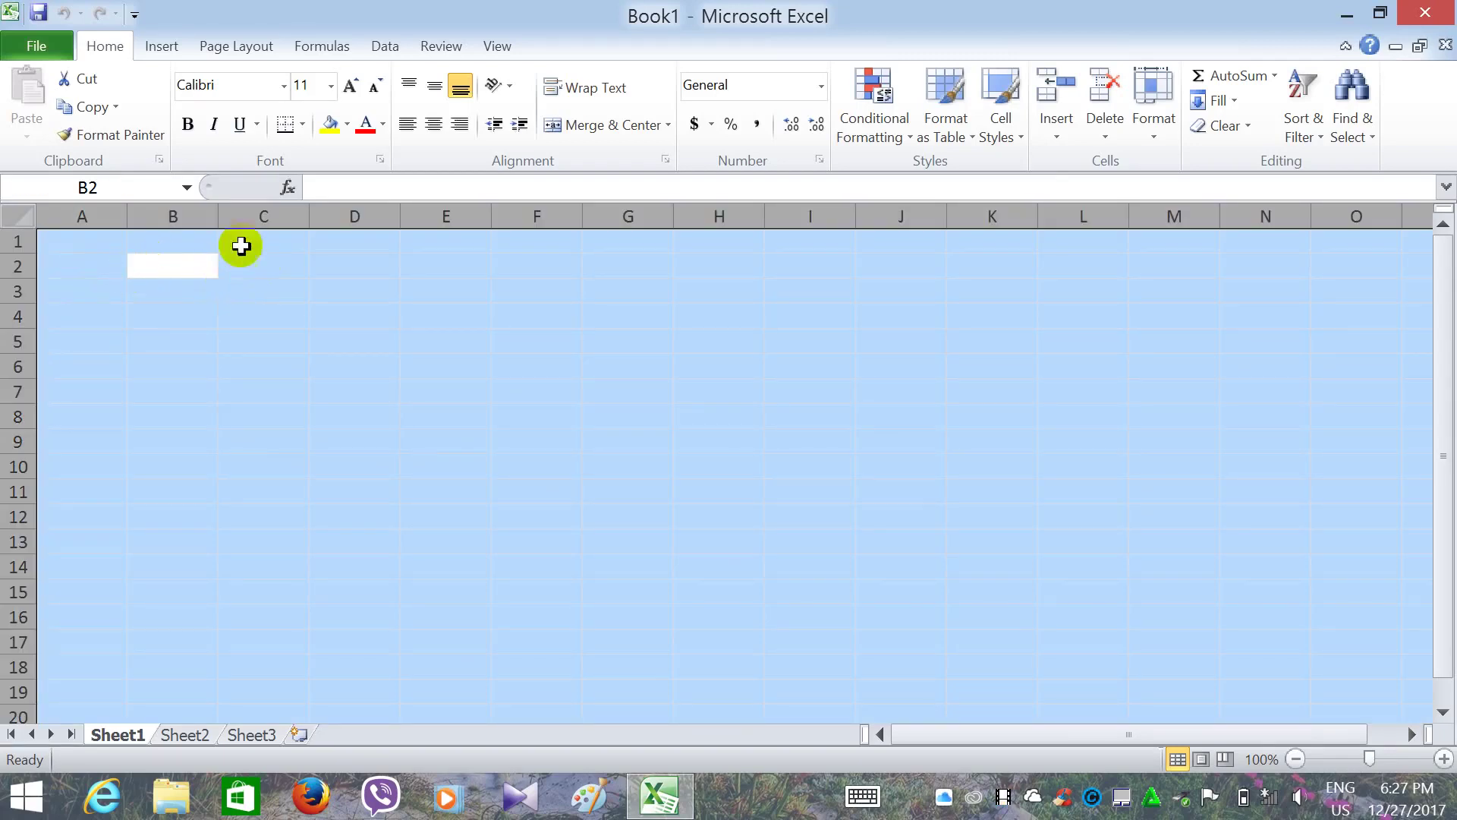
left_click(101, 267)
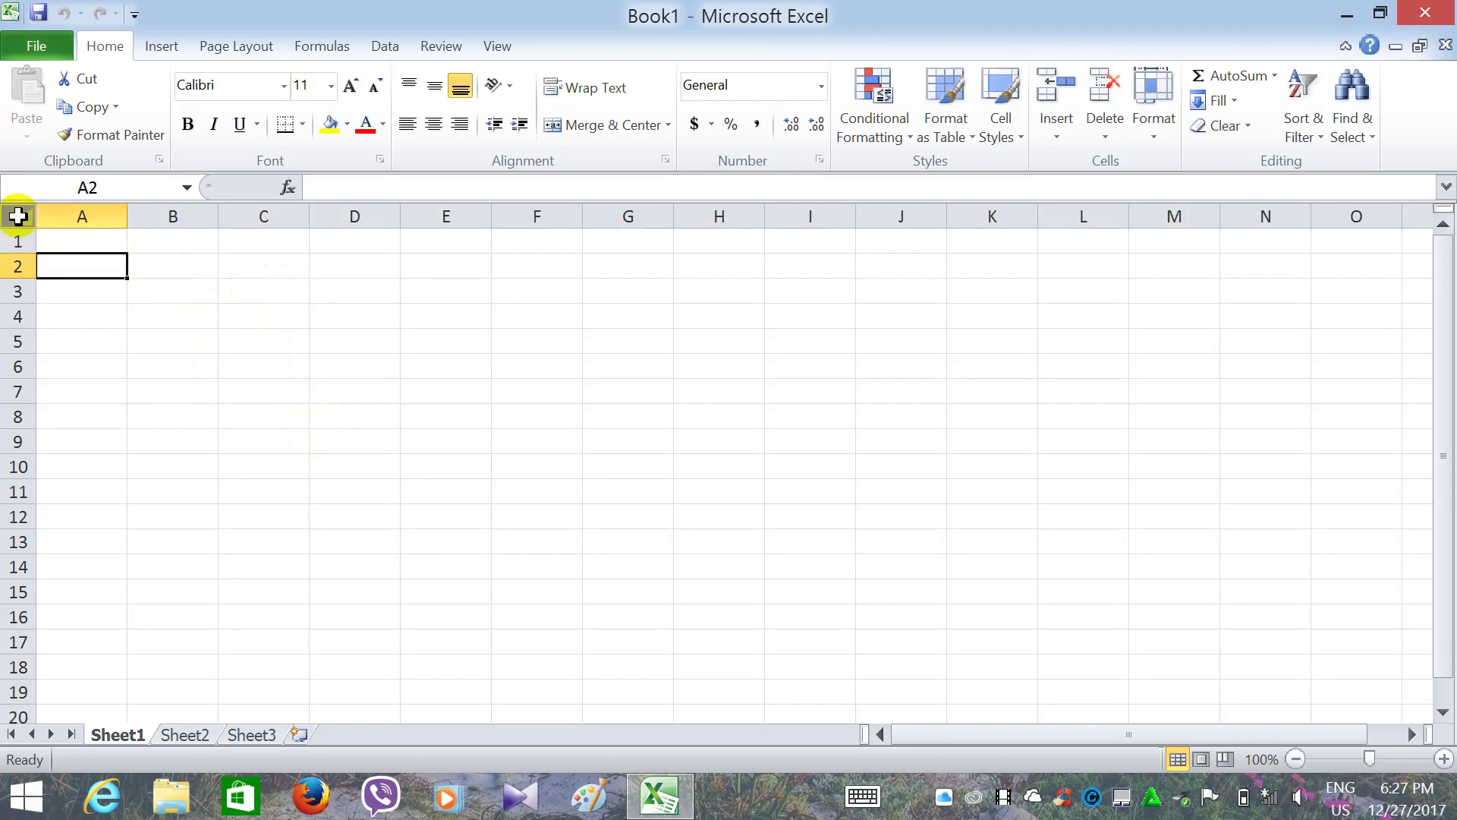
left_click(18, 217)
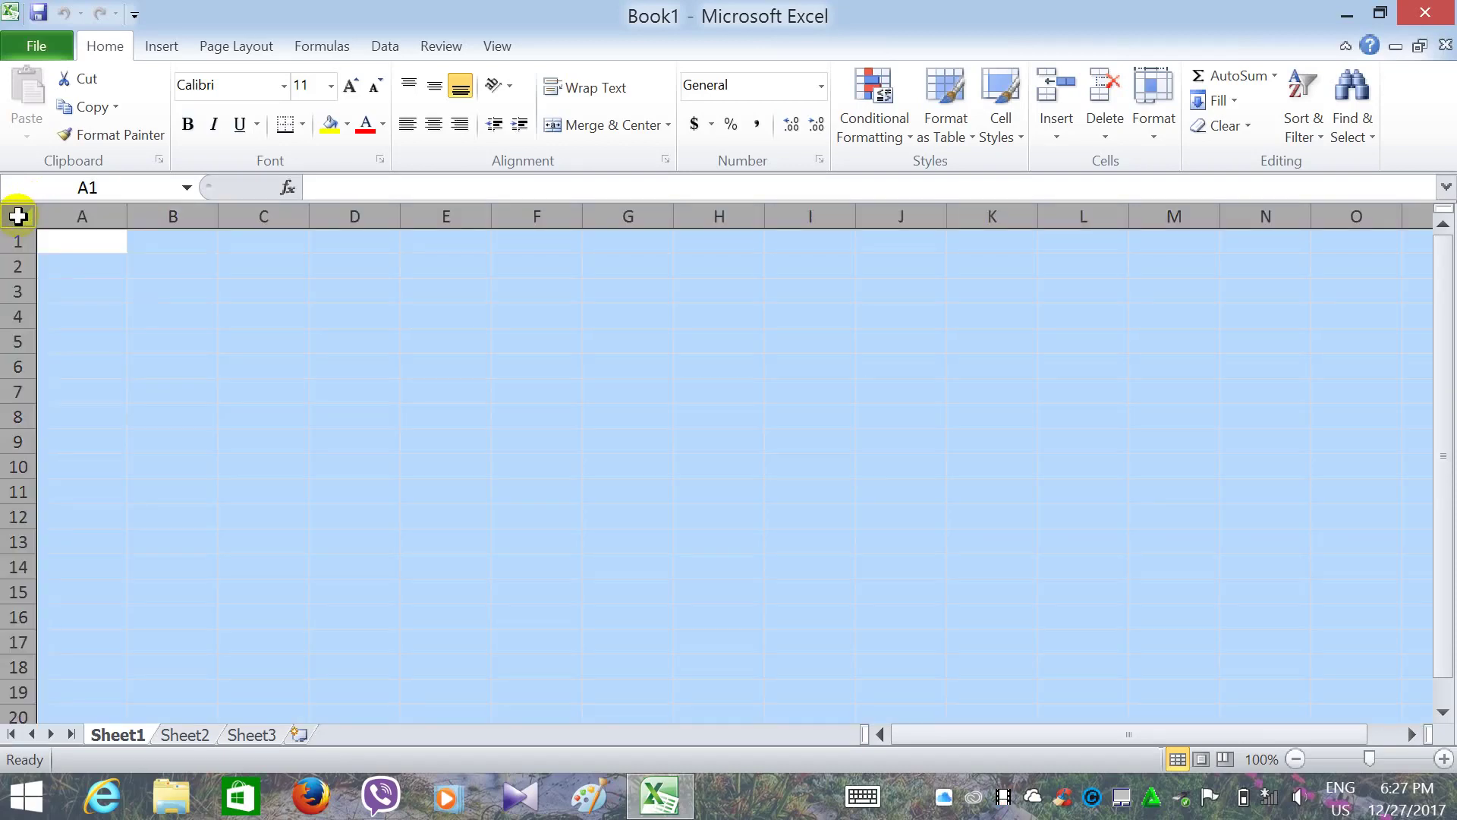
left_click(59, 236)
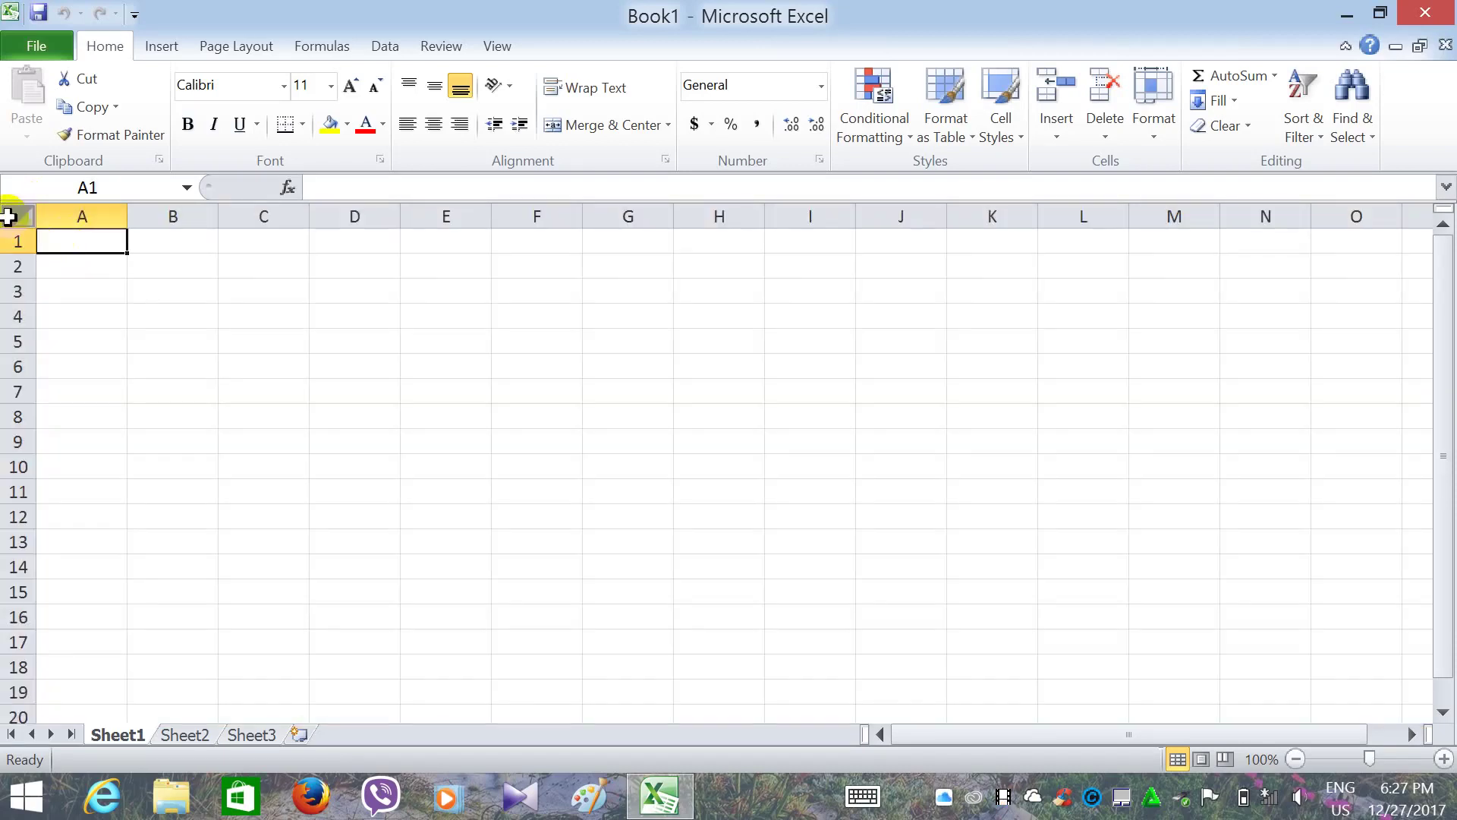
left_click(16, 216)
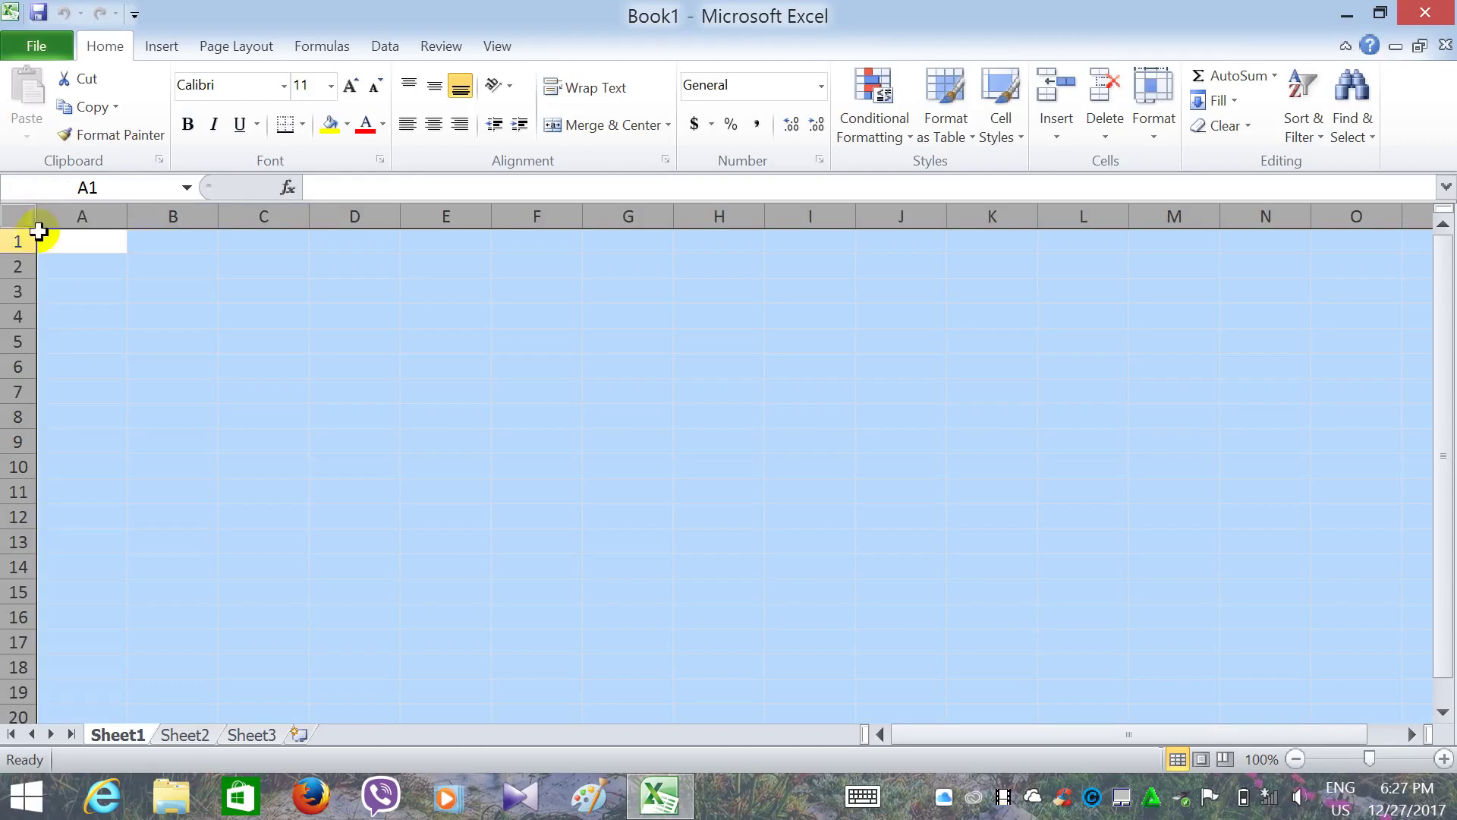
left_click(80, 237)
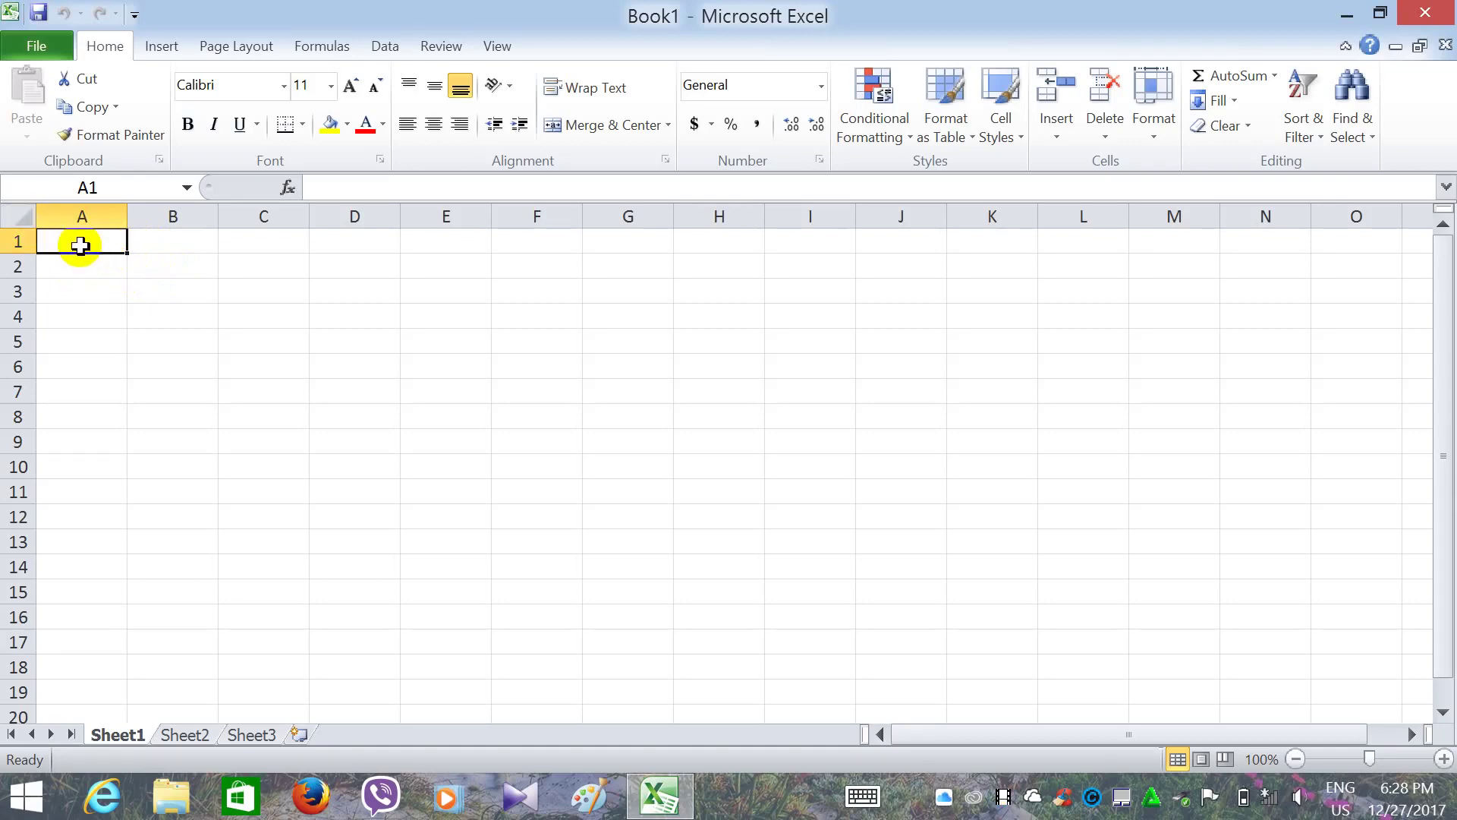
- Select all cells and apply the Zawgyi-One font at size 14 to the whole sheet
left_click(25, 218)
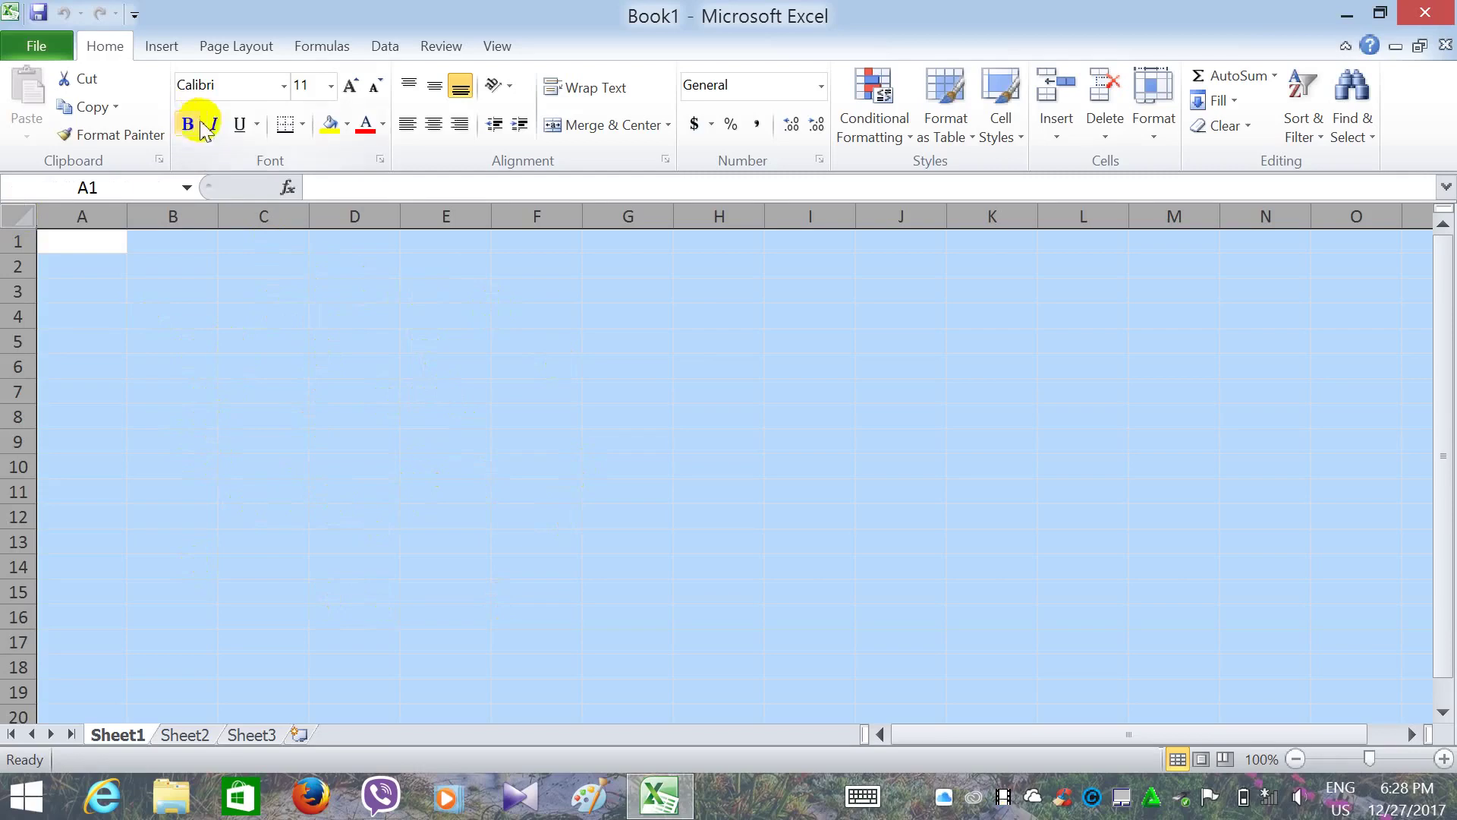
left_click(285, 87)
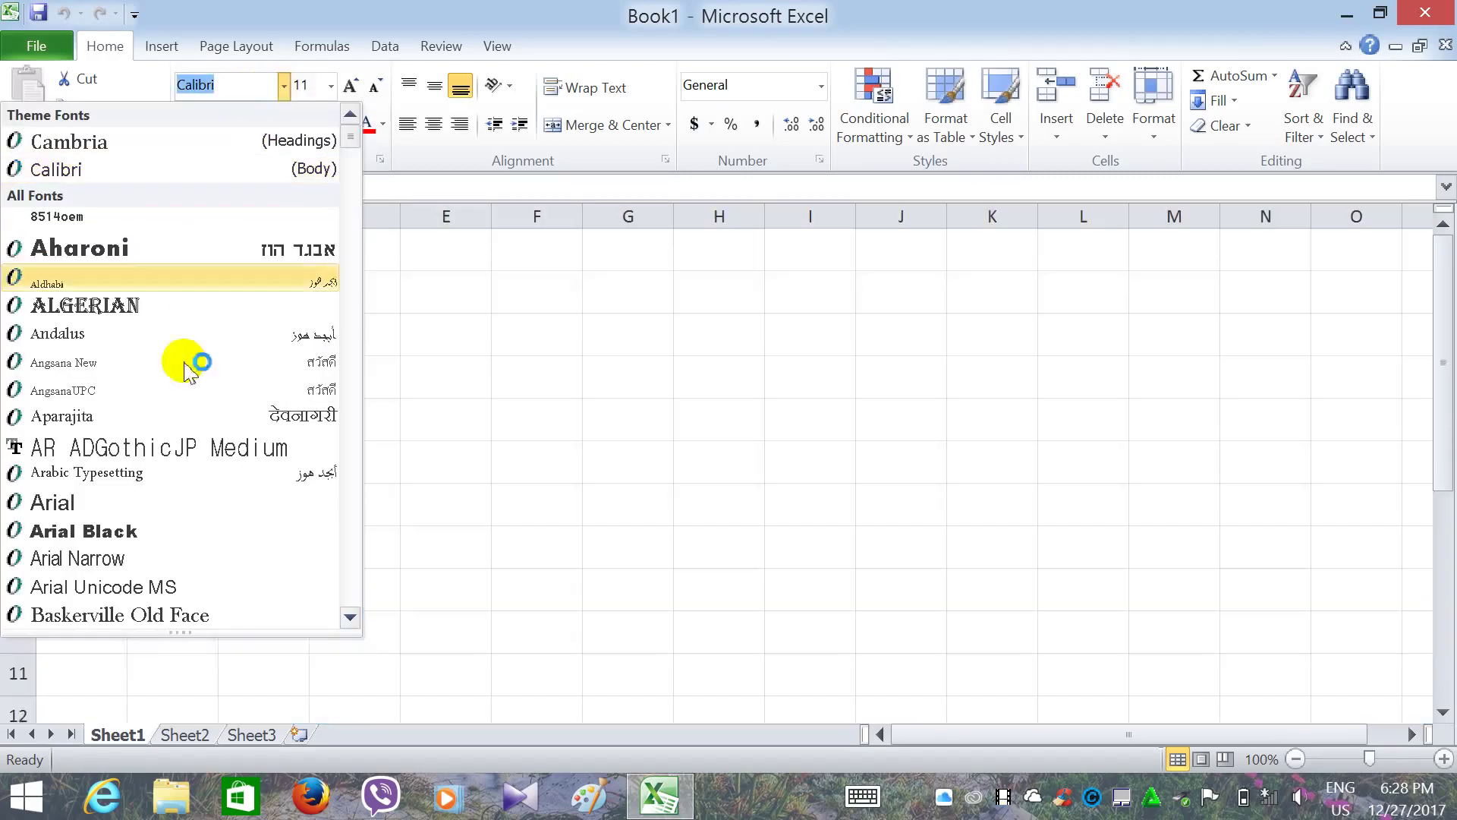
left_click_drag(348, 148, 355, 666)
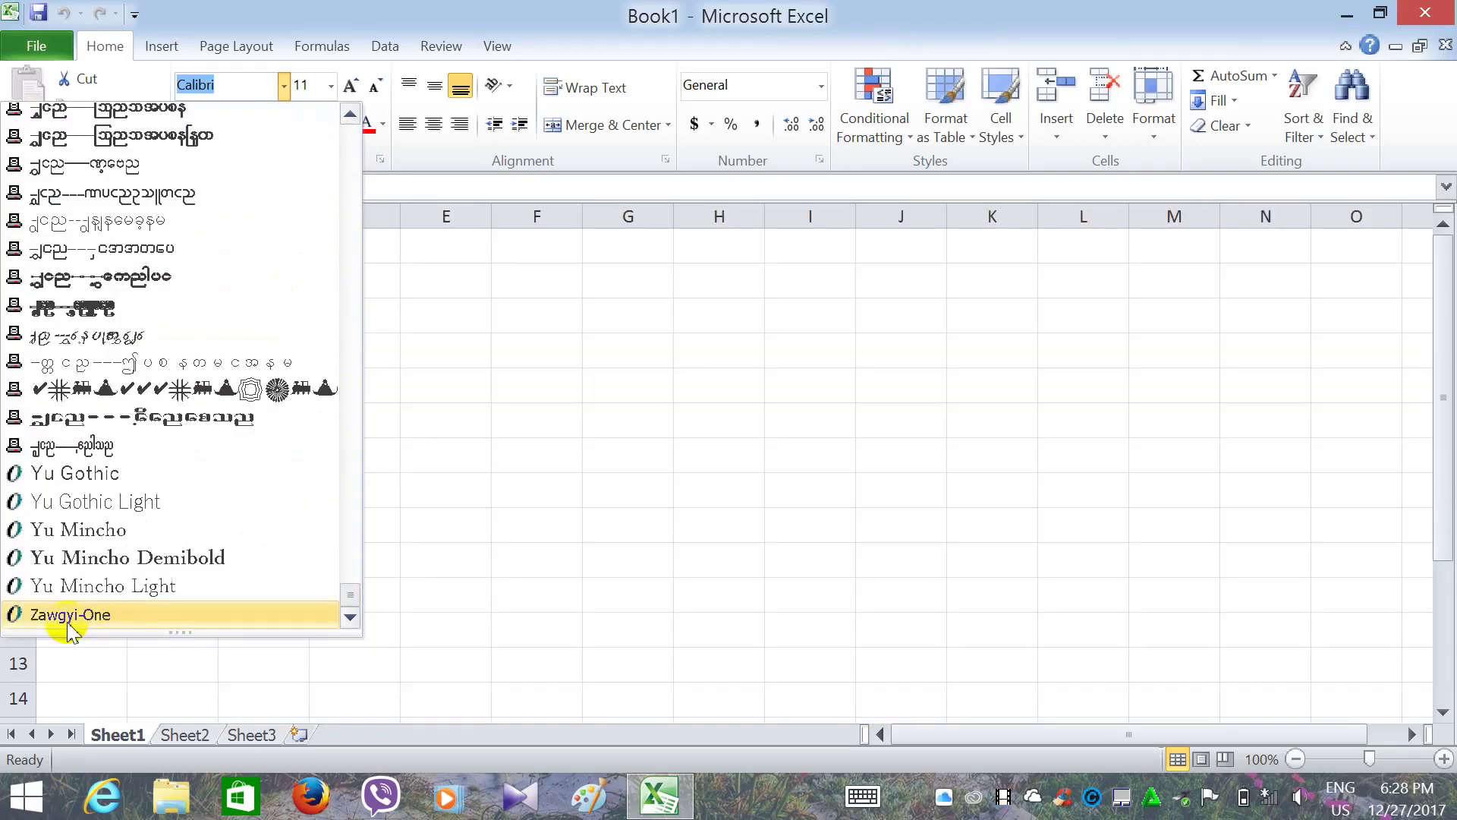
left_click(68, 616)
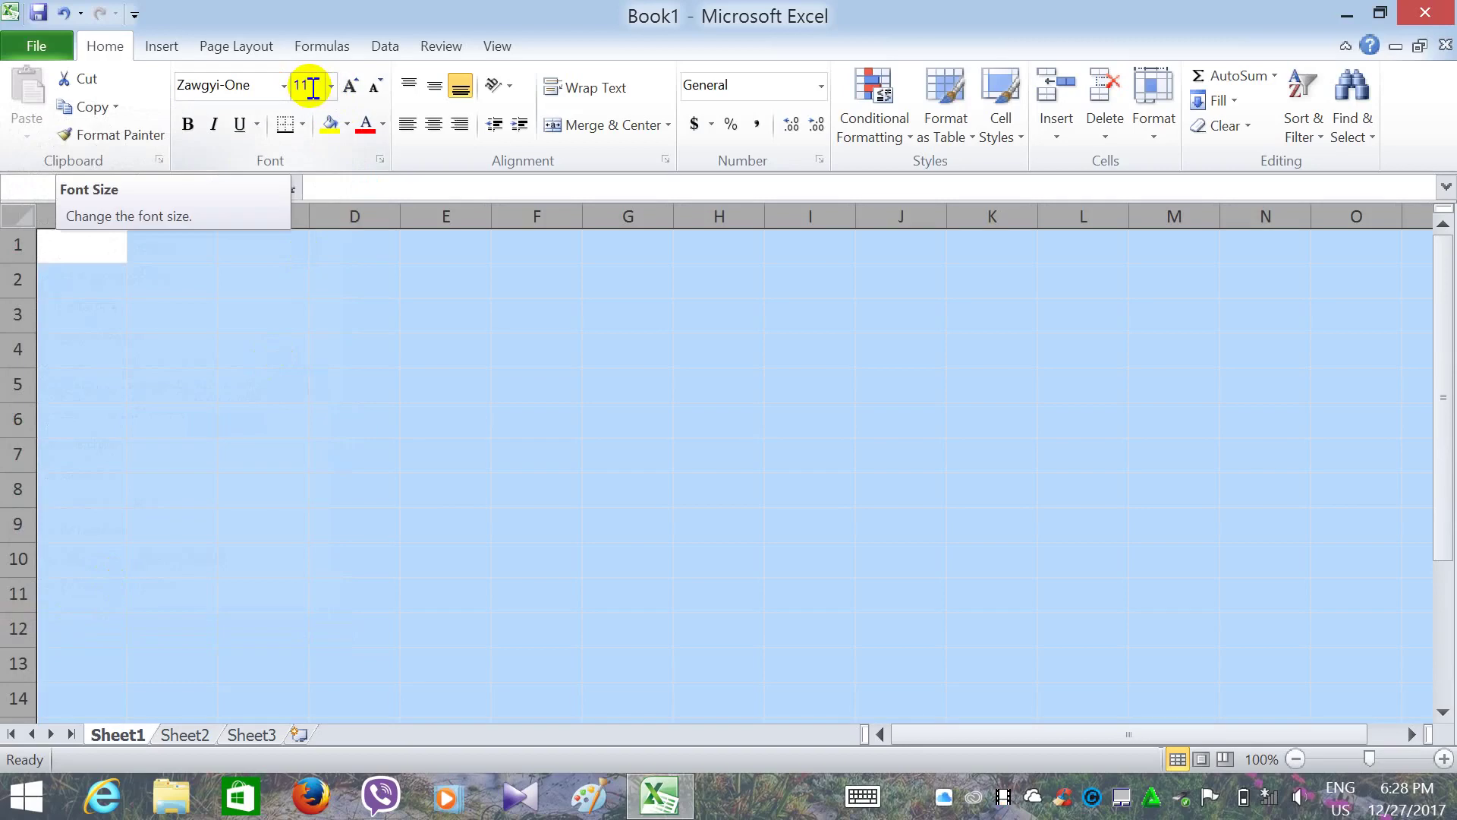
left_click(332, 86)
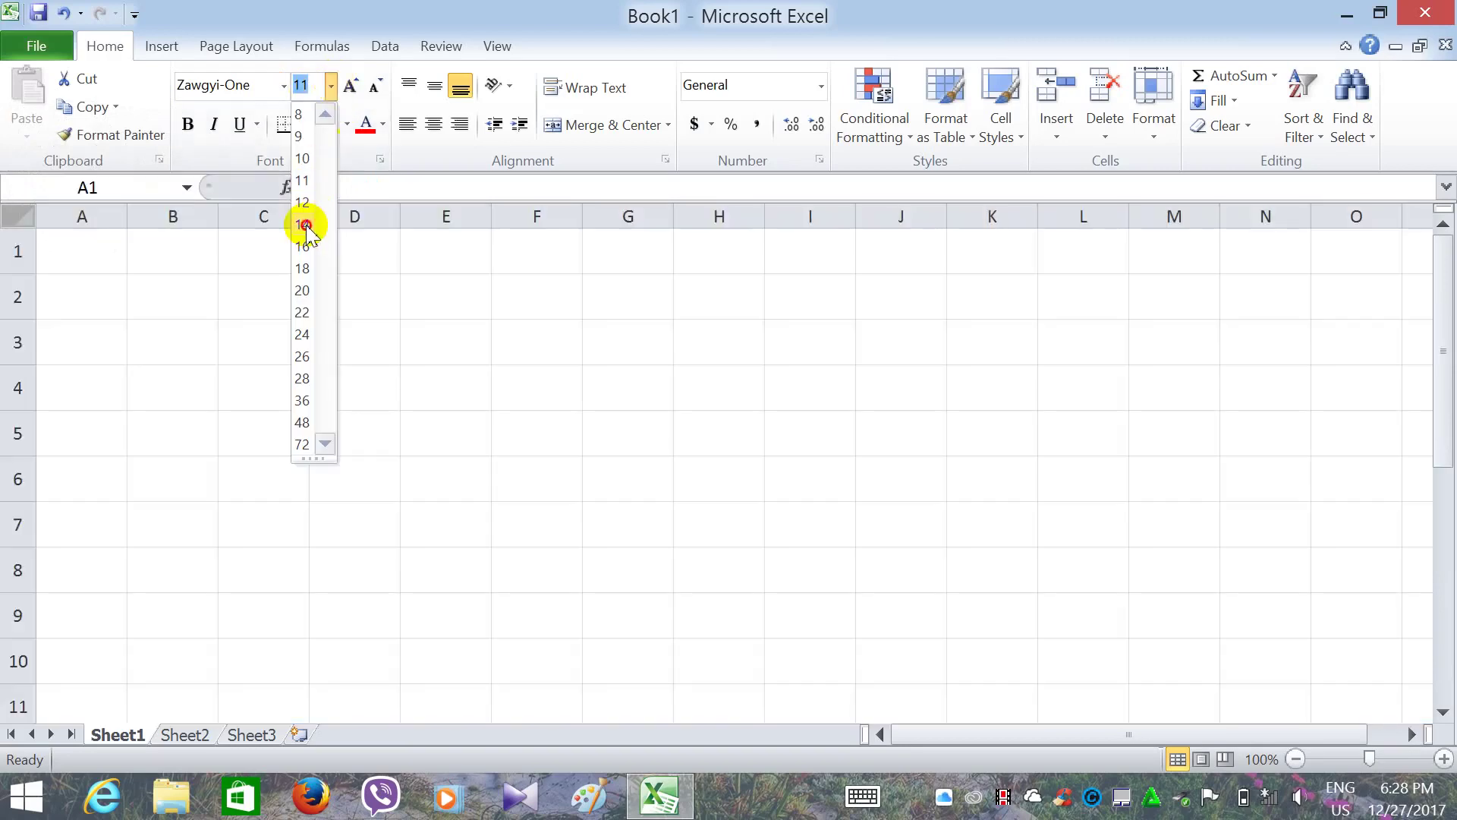
left_click(304, 224)
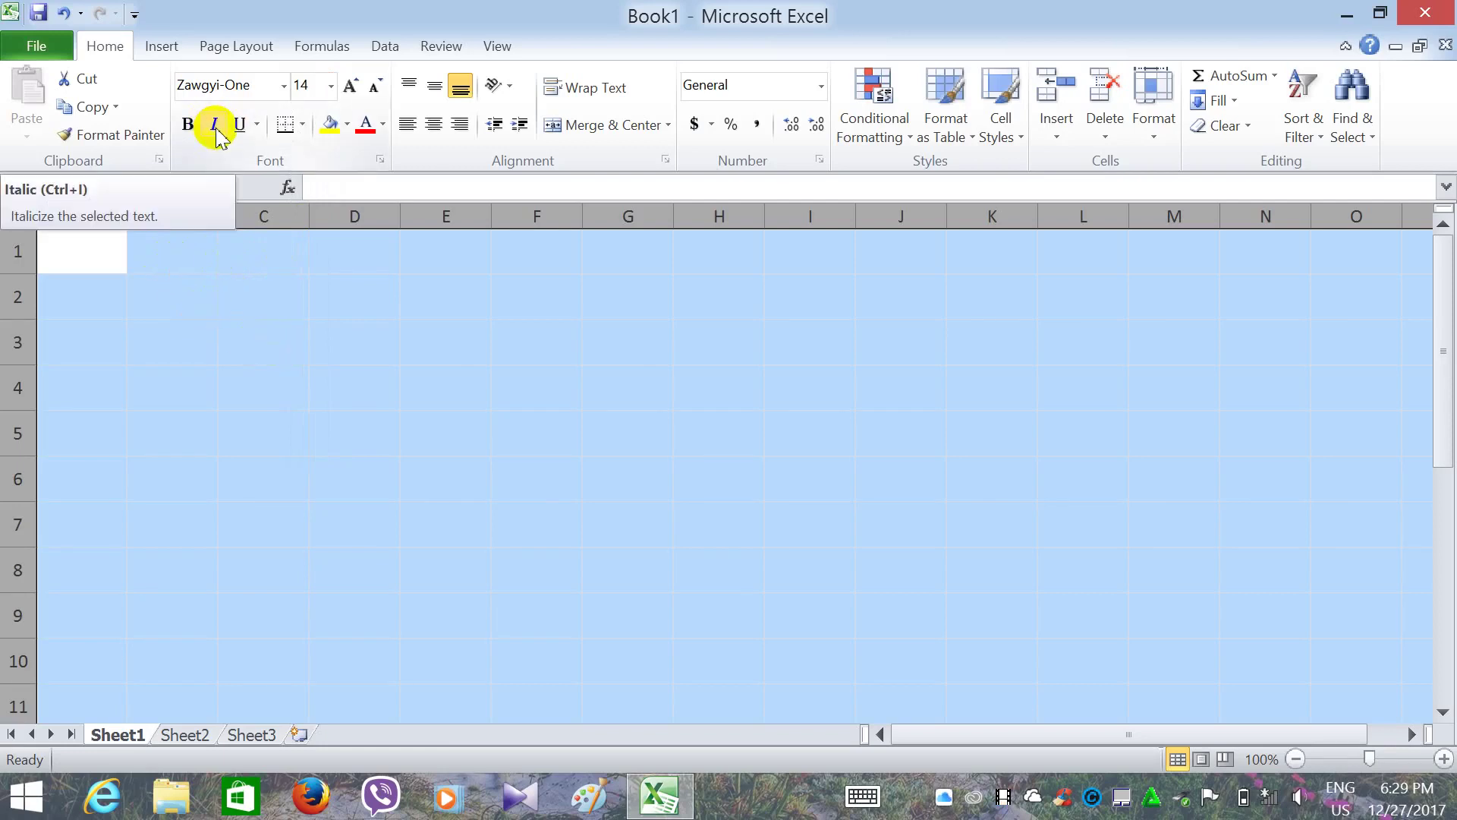
left_click(99, 243)
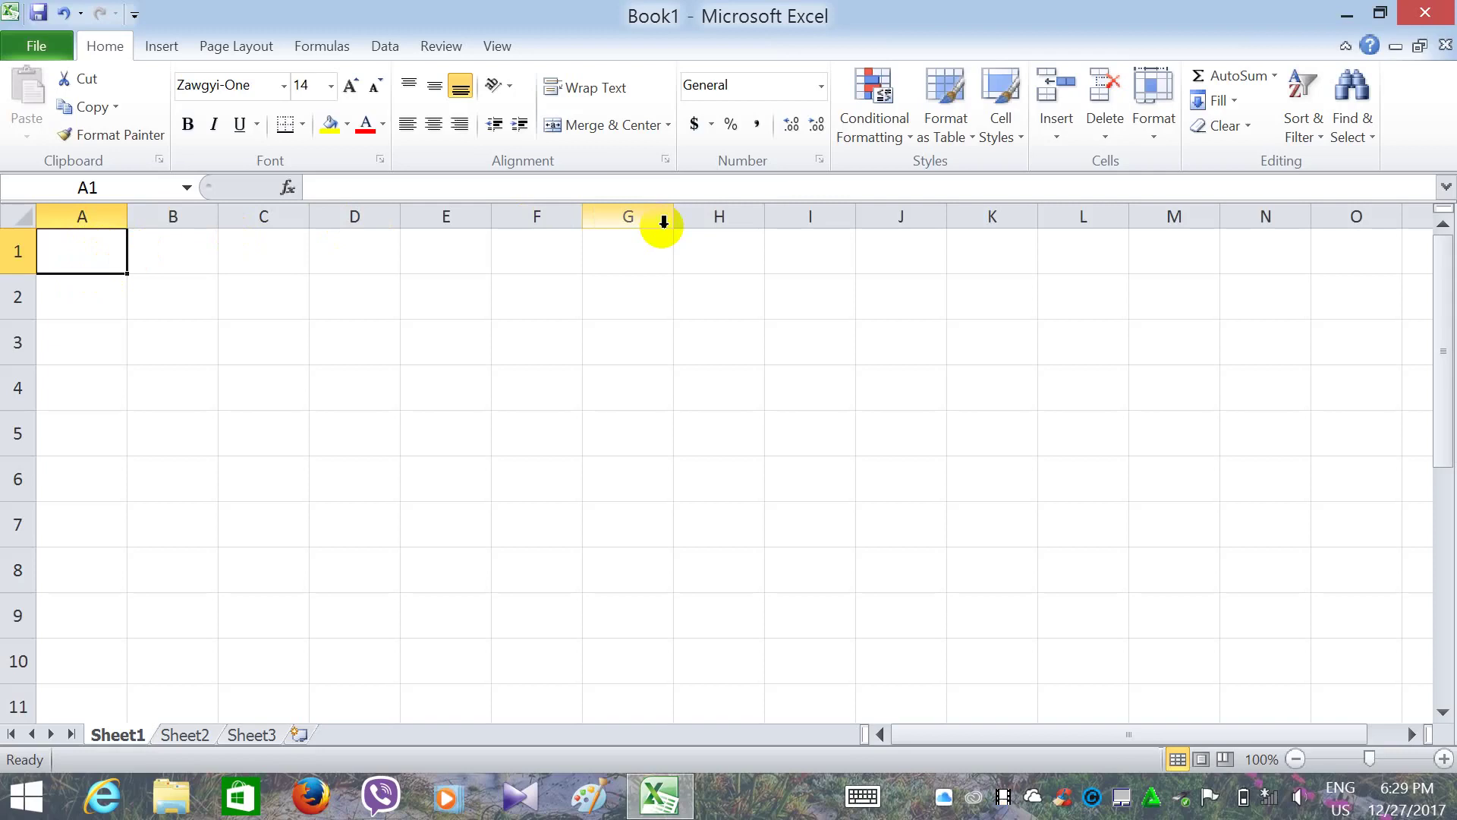
- Switch to Myanmar input, enter heading 'စသ' in A1, and narrow column A to fit
key("alt+shift")
type("စ")
type("သ")
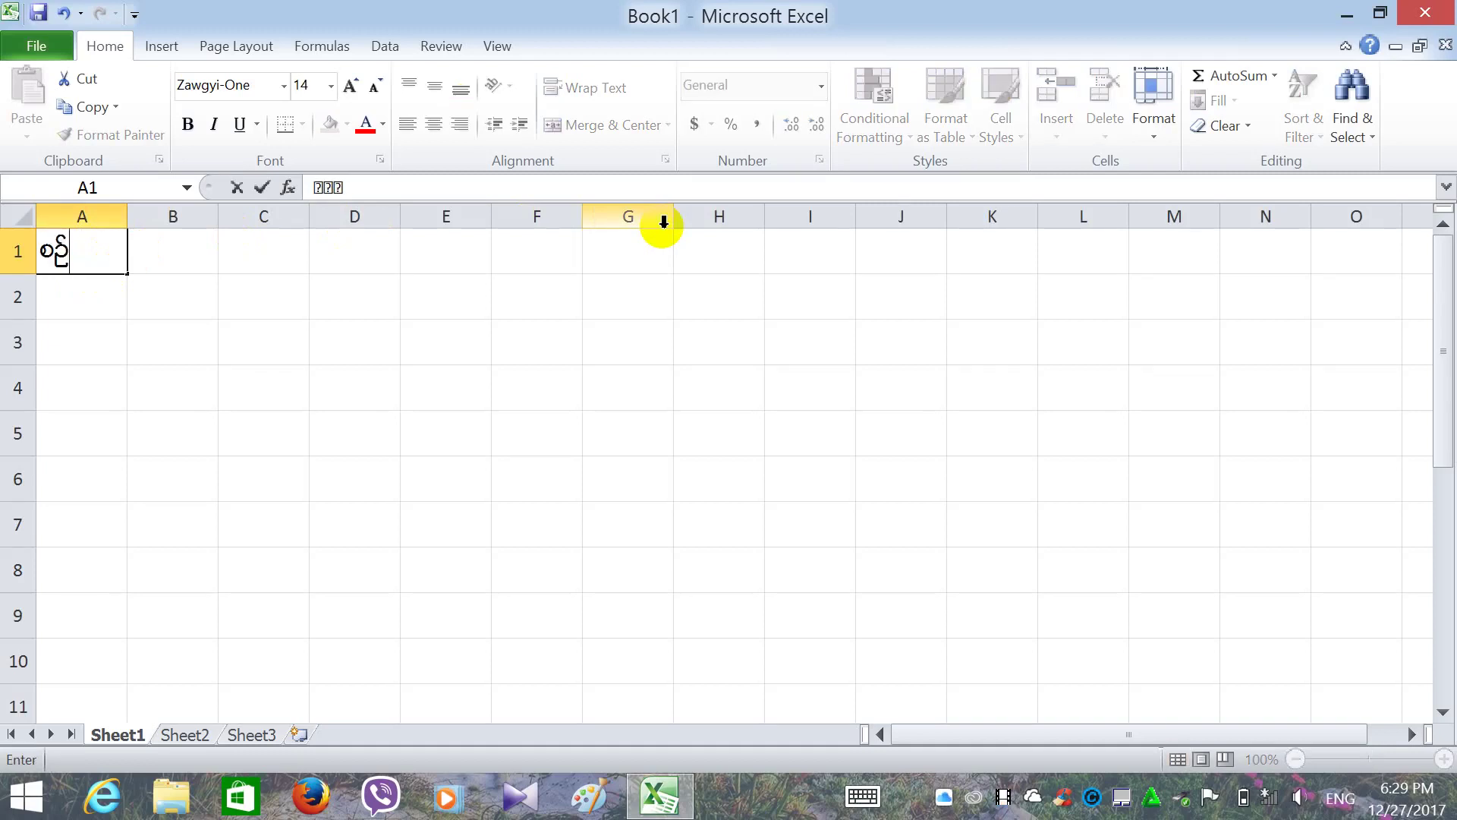
left_click(144, 297)
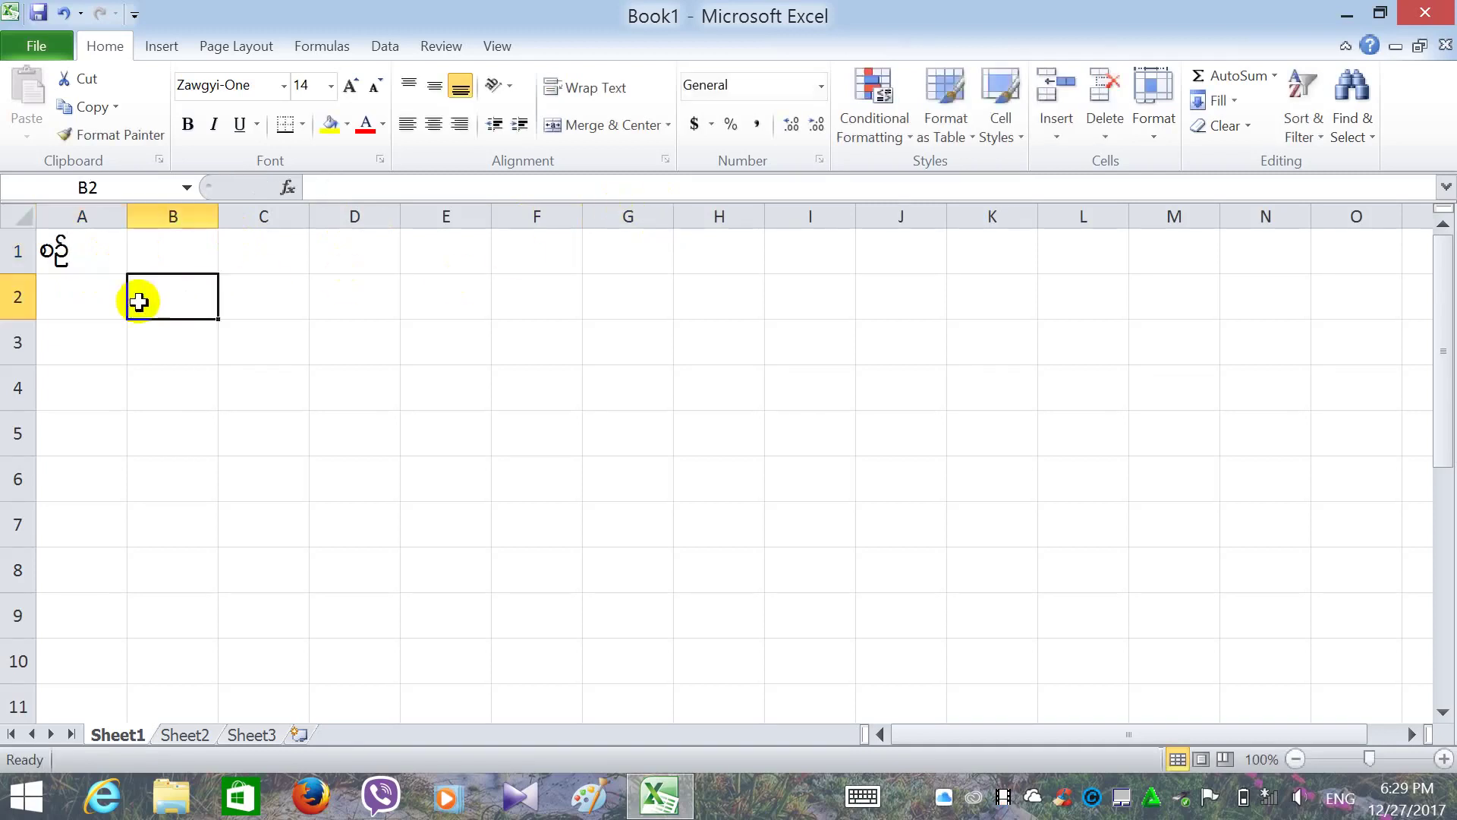
left_click(118, 269)
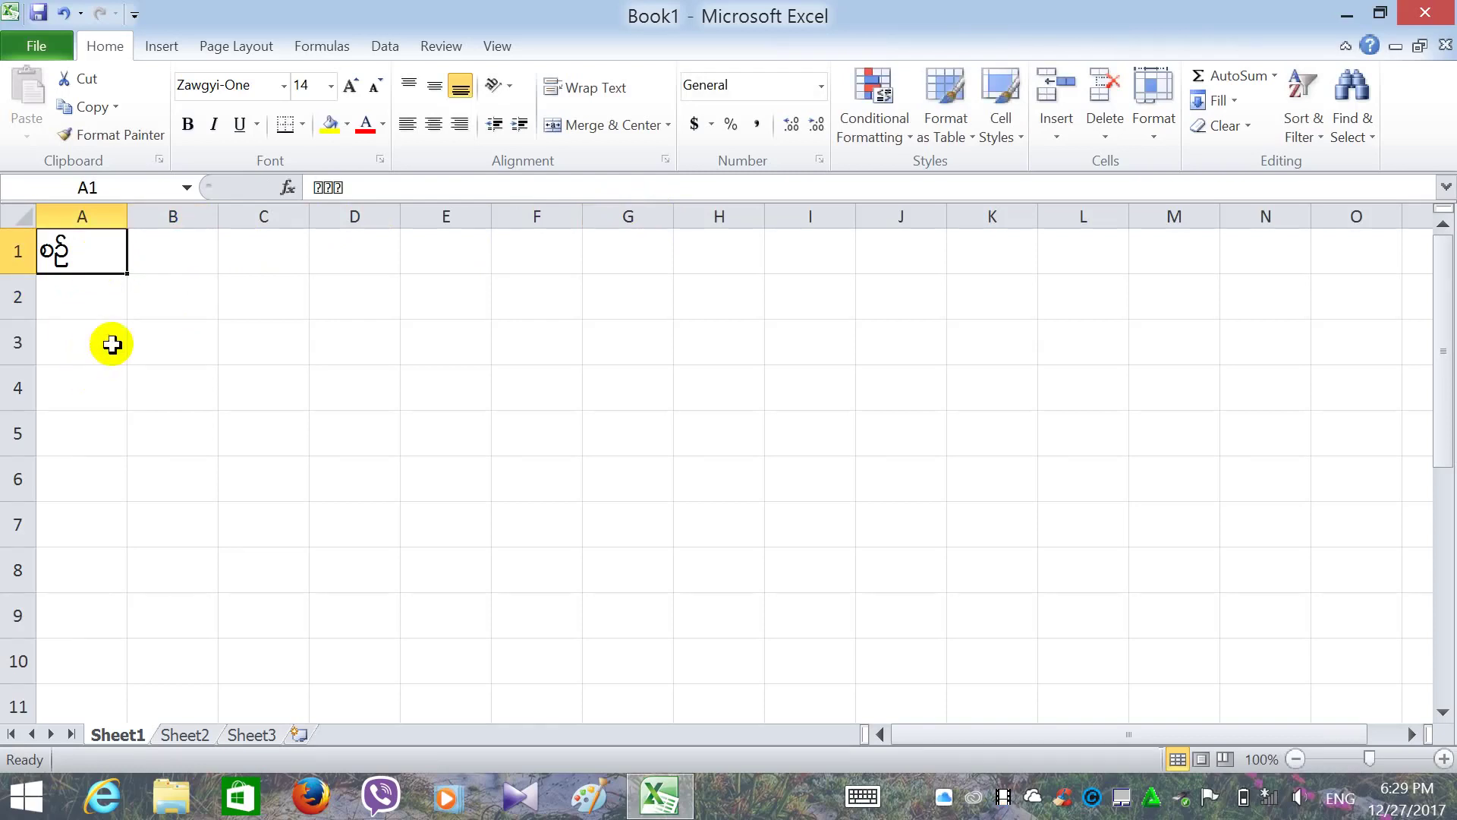
left_click(158, 296)
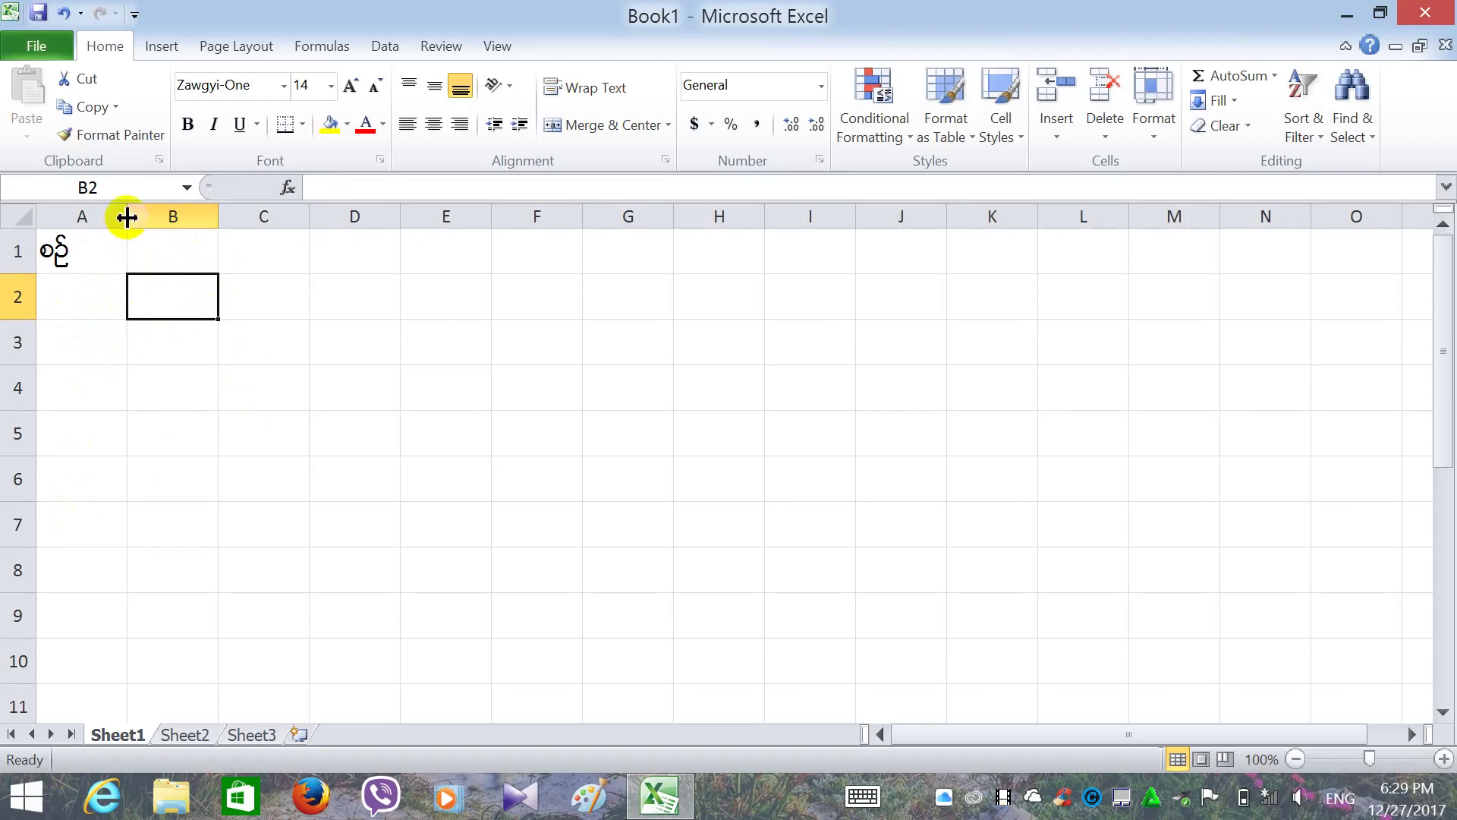
left_click_drag(127, 218, 81, 221)
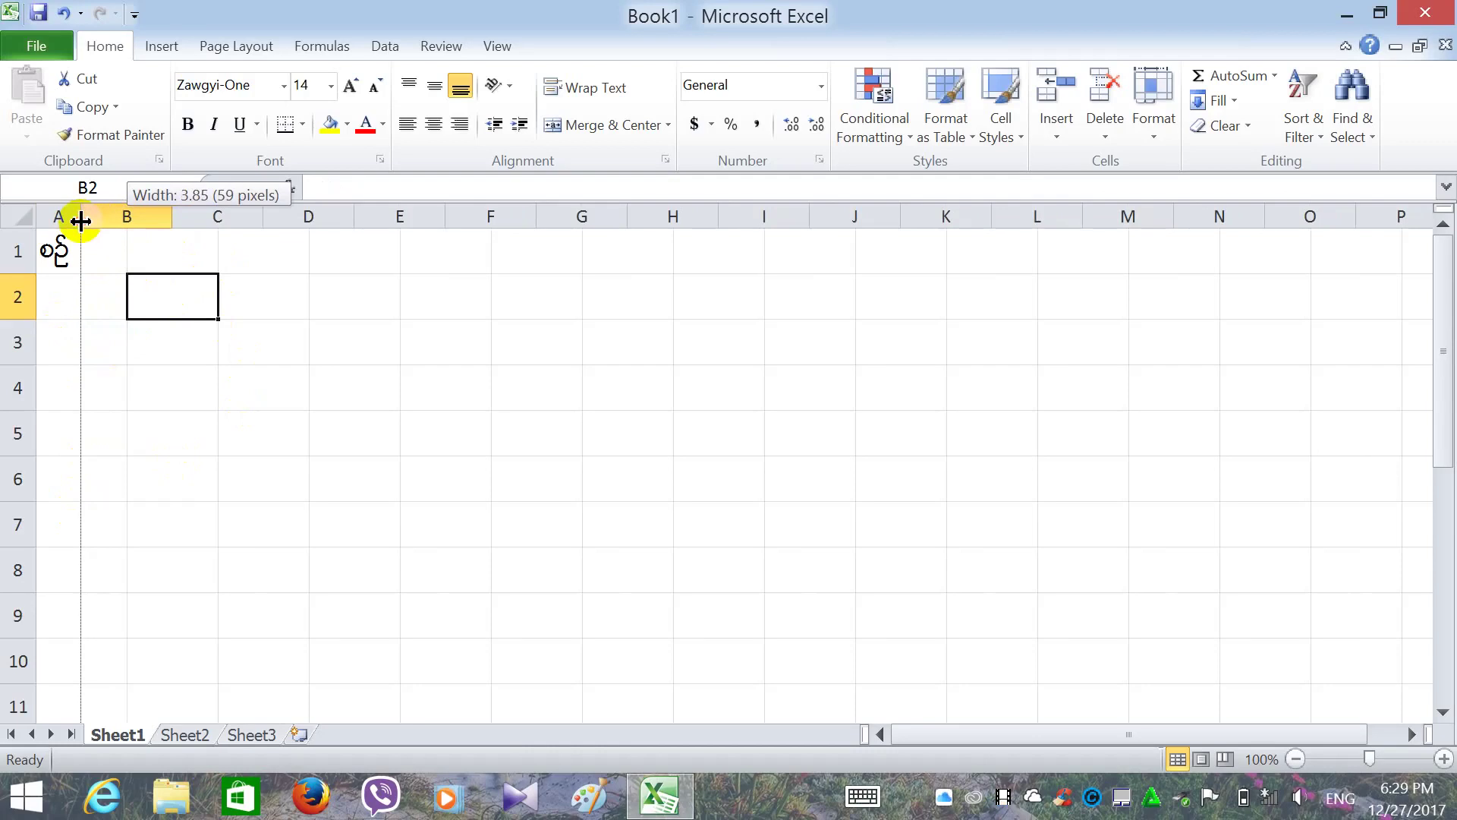
left_click(65, 300)
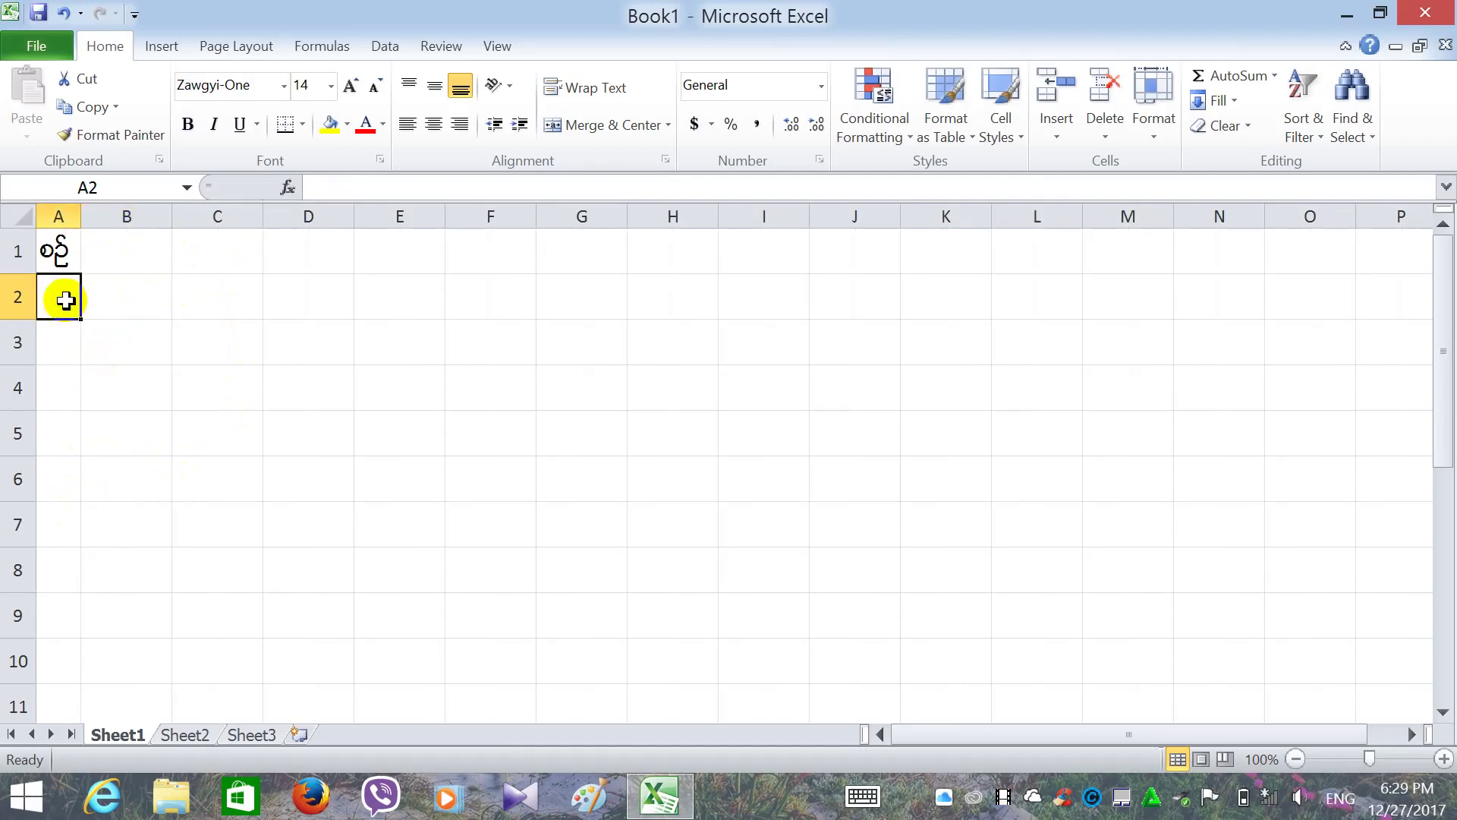
- Enter heading 'အေဖ့ၚဝင်' in B1 and widen column B to fit it
left_click(130, 258)
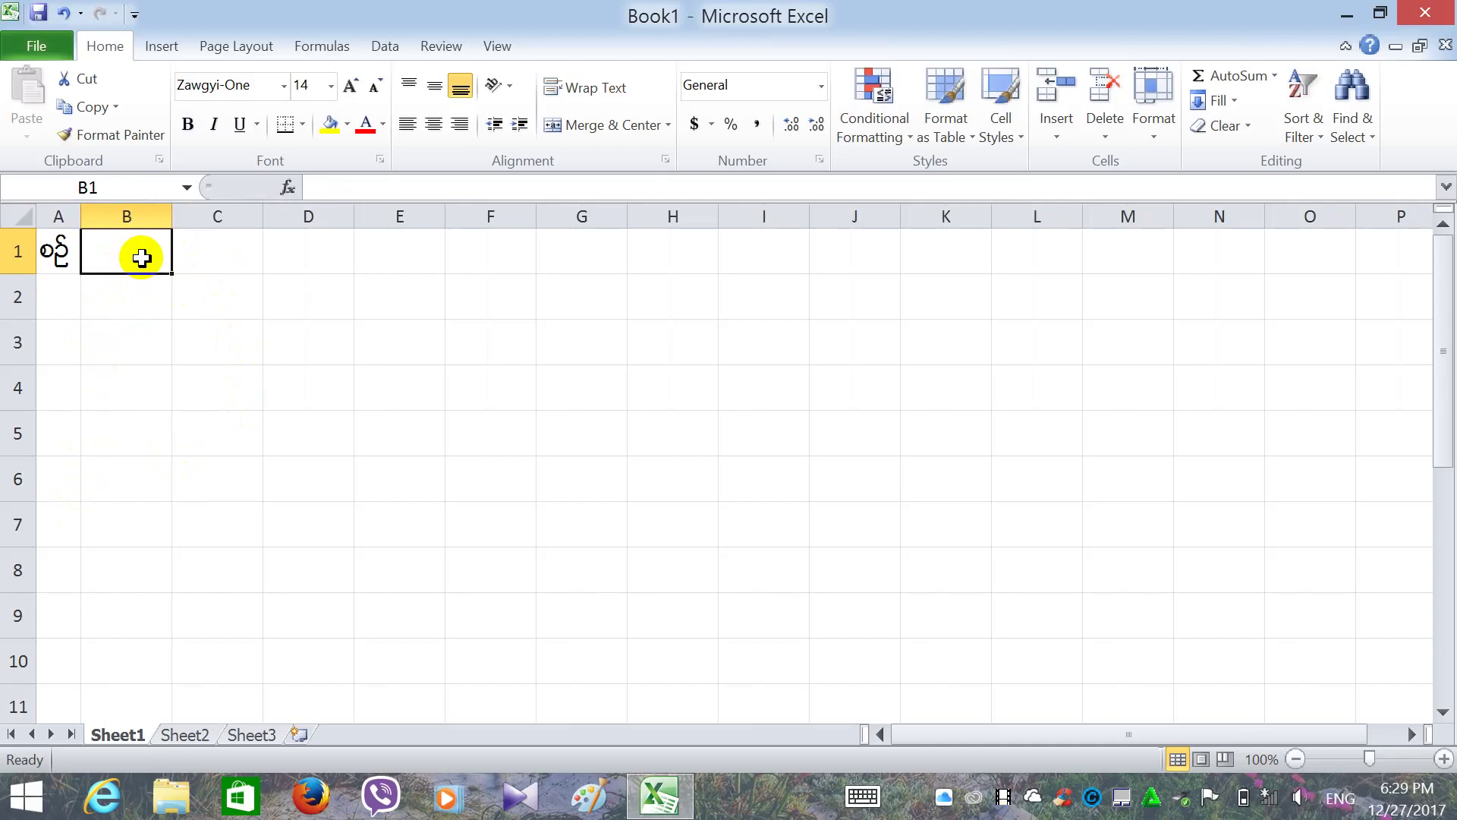
type("အေဖ့")
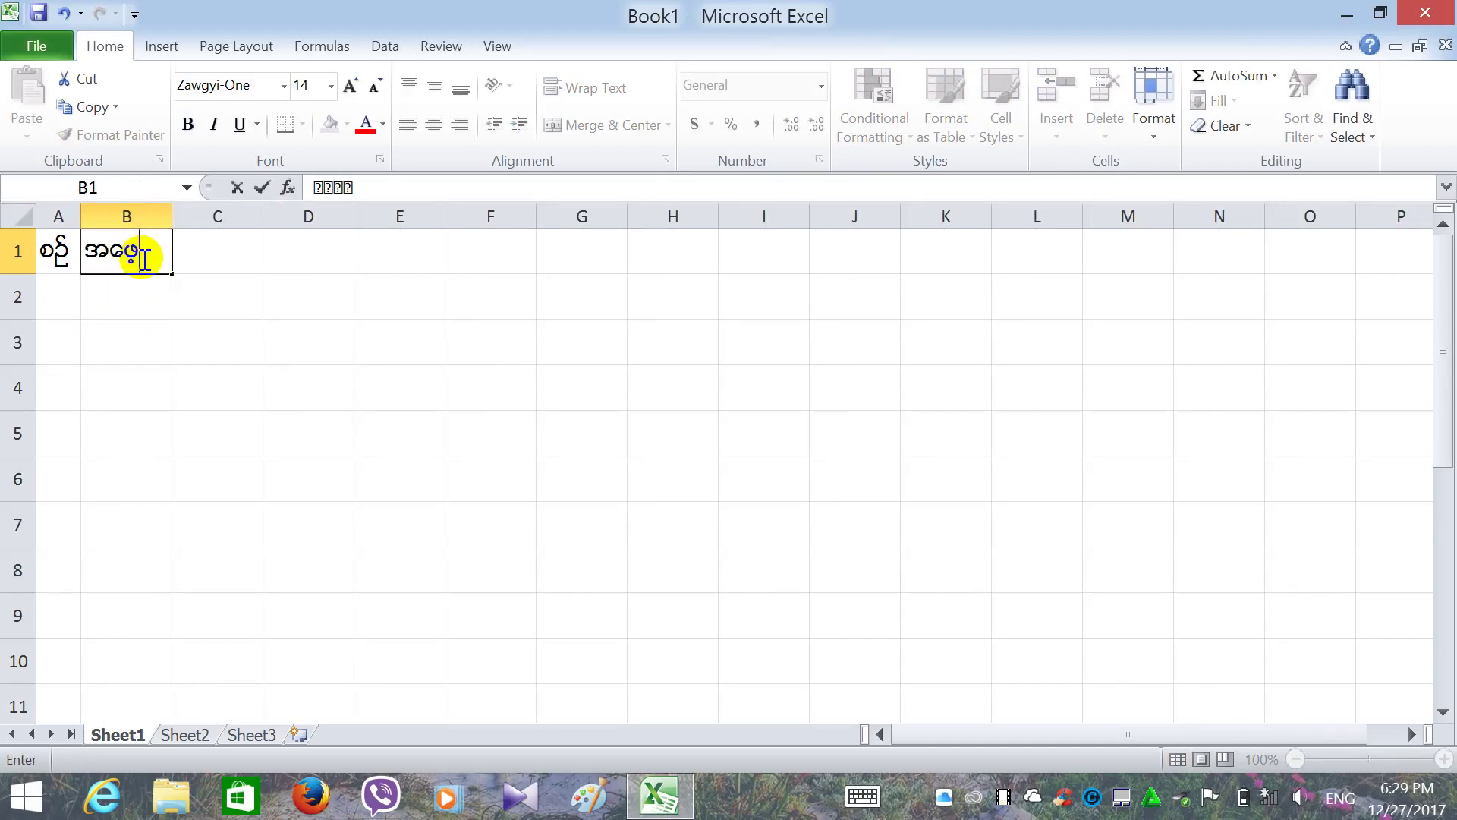
type("ၚဝ")
type("င်ေငြ")
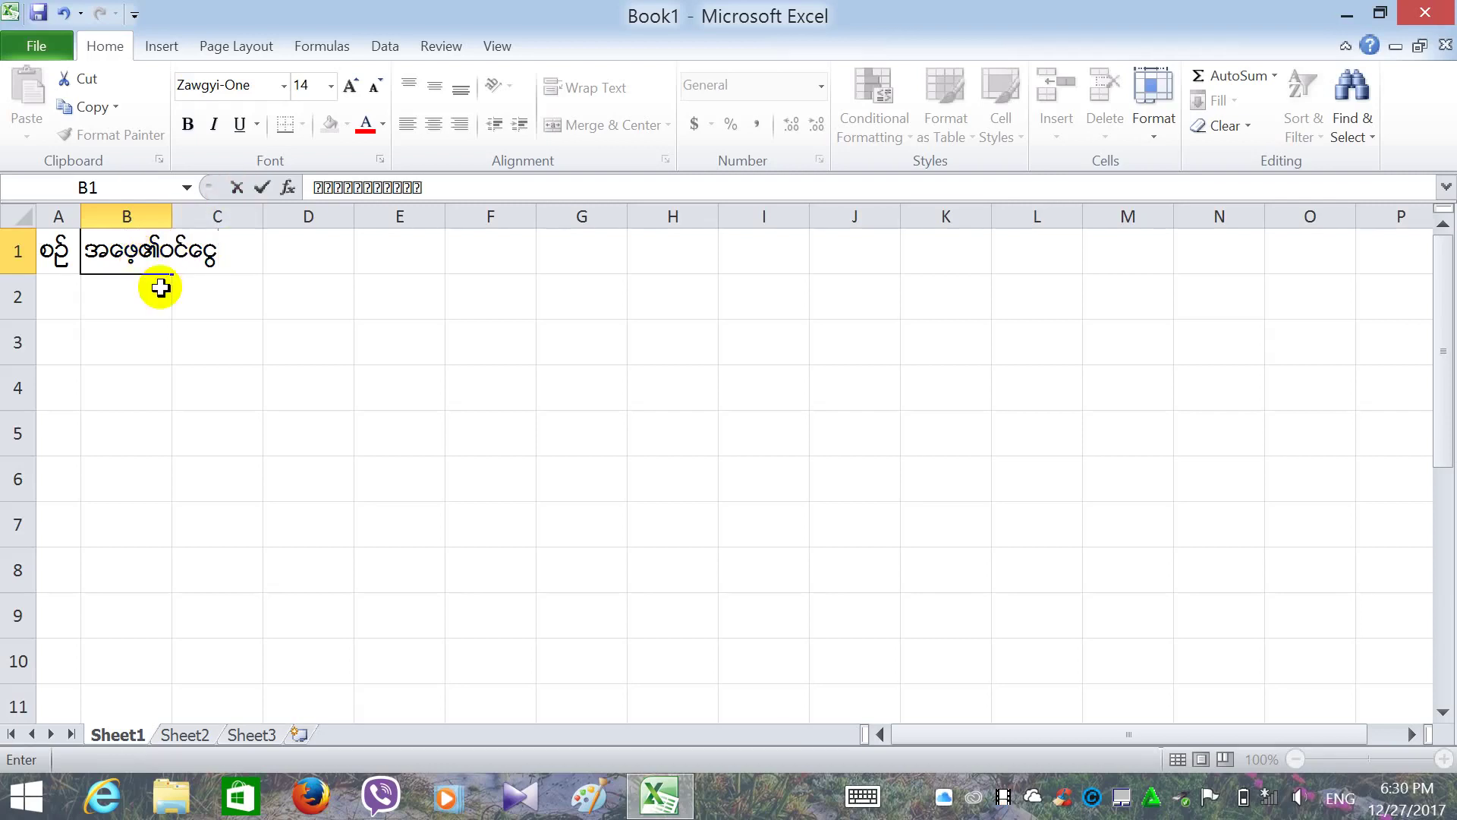
left_click(160, 287)
left_click(198, 286)
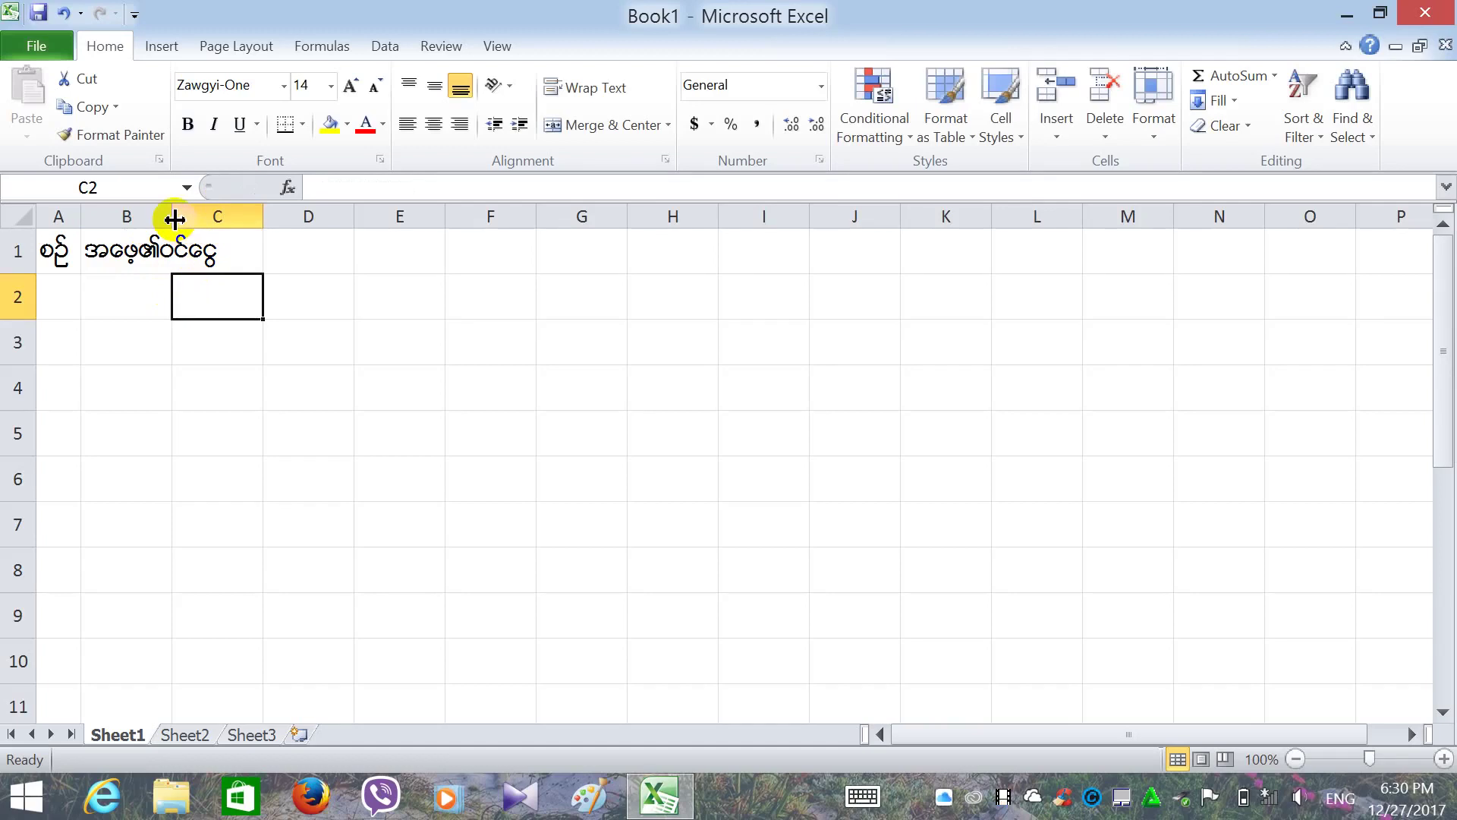
left_click_drag(171, 218, 214, 214)
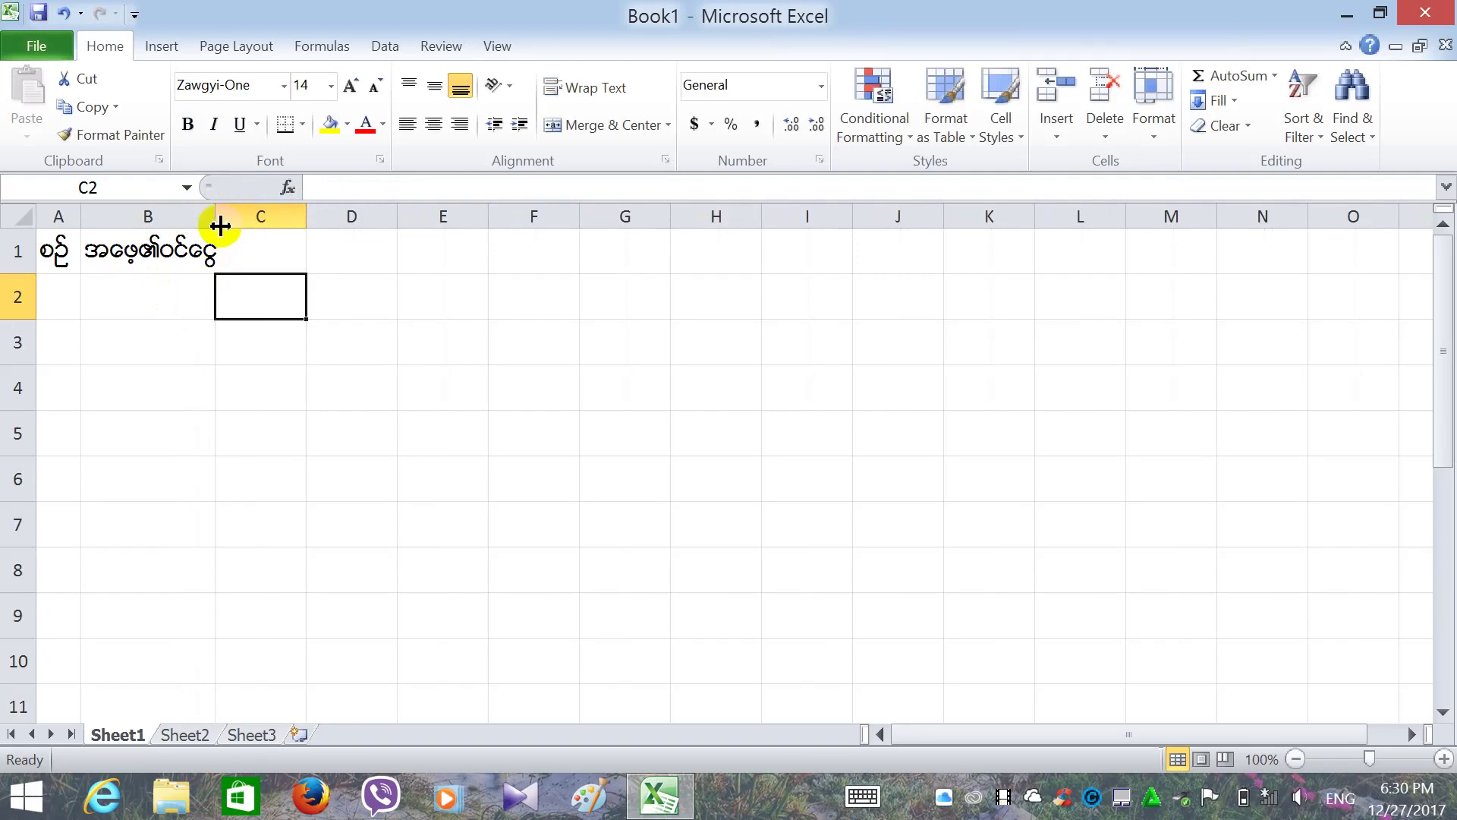
left_click_drag(216, 219, 221, 219)
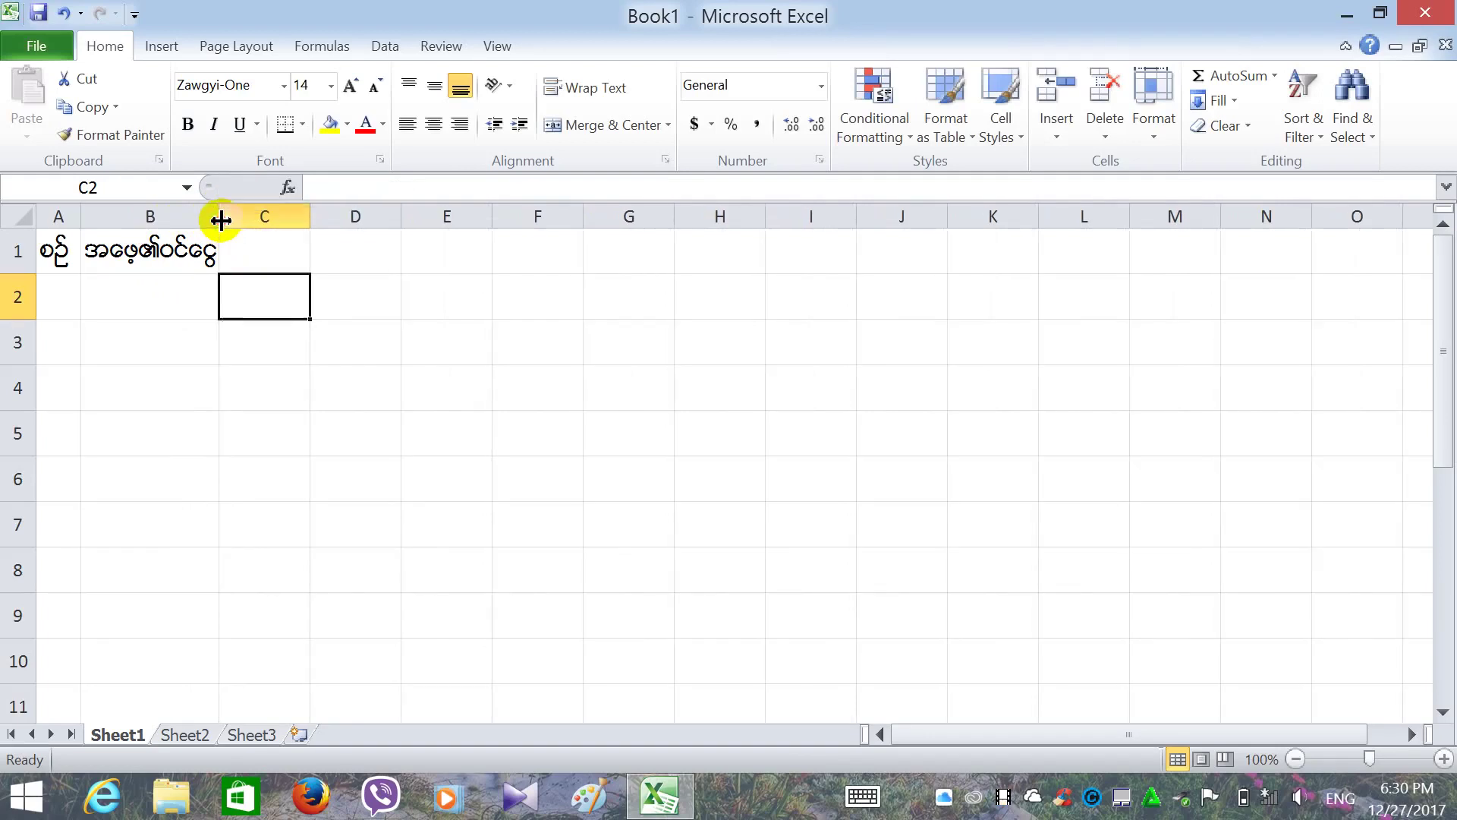
- Enter heading 'အိမ်အသ' in C1 and widen column C to fit it
left_click(248, 258)
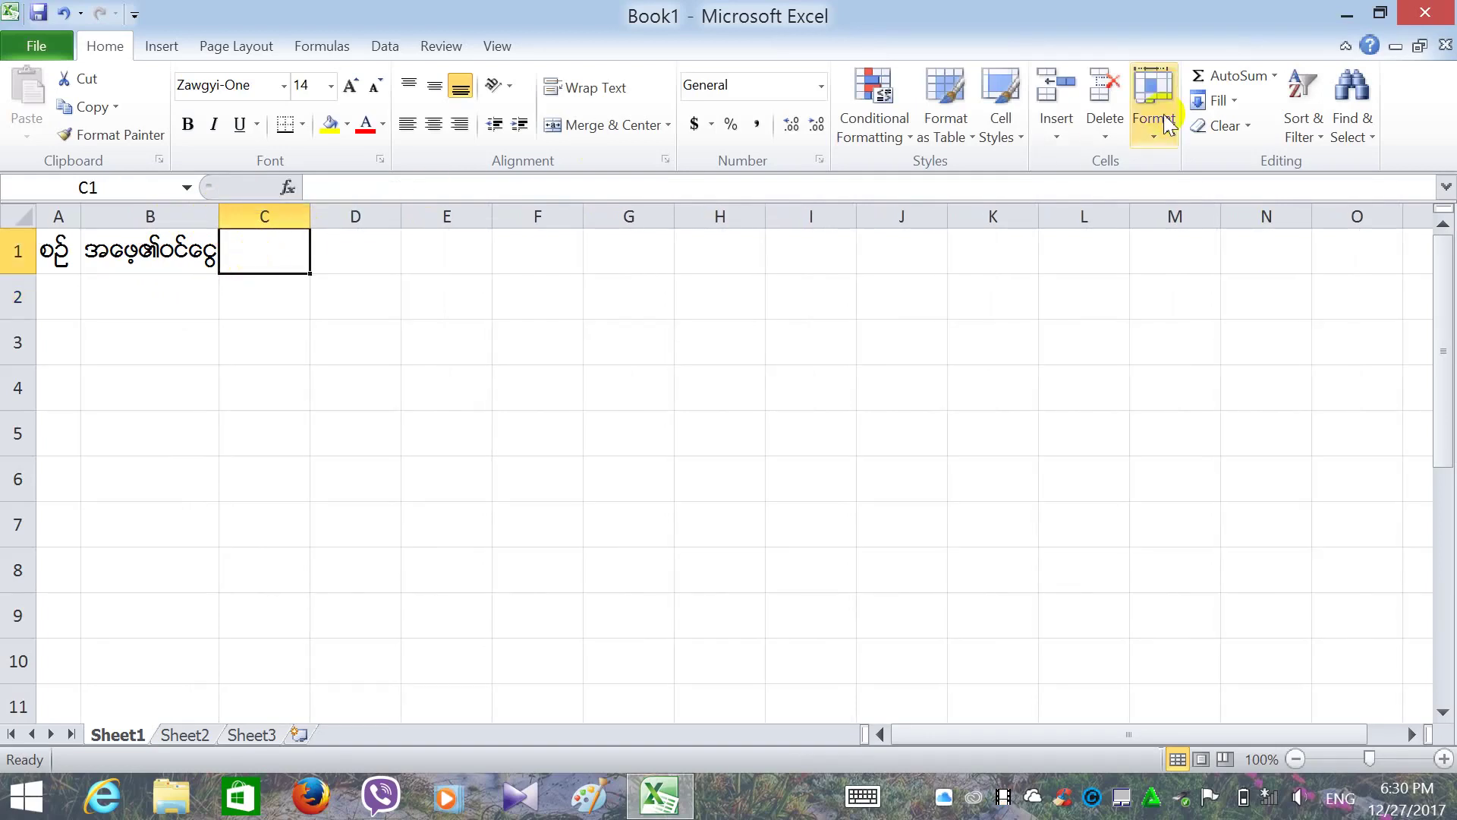
type("အိ")
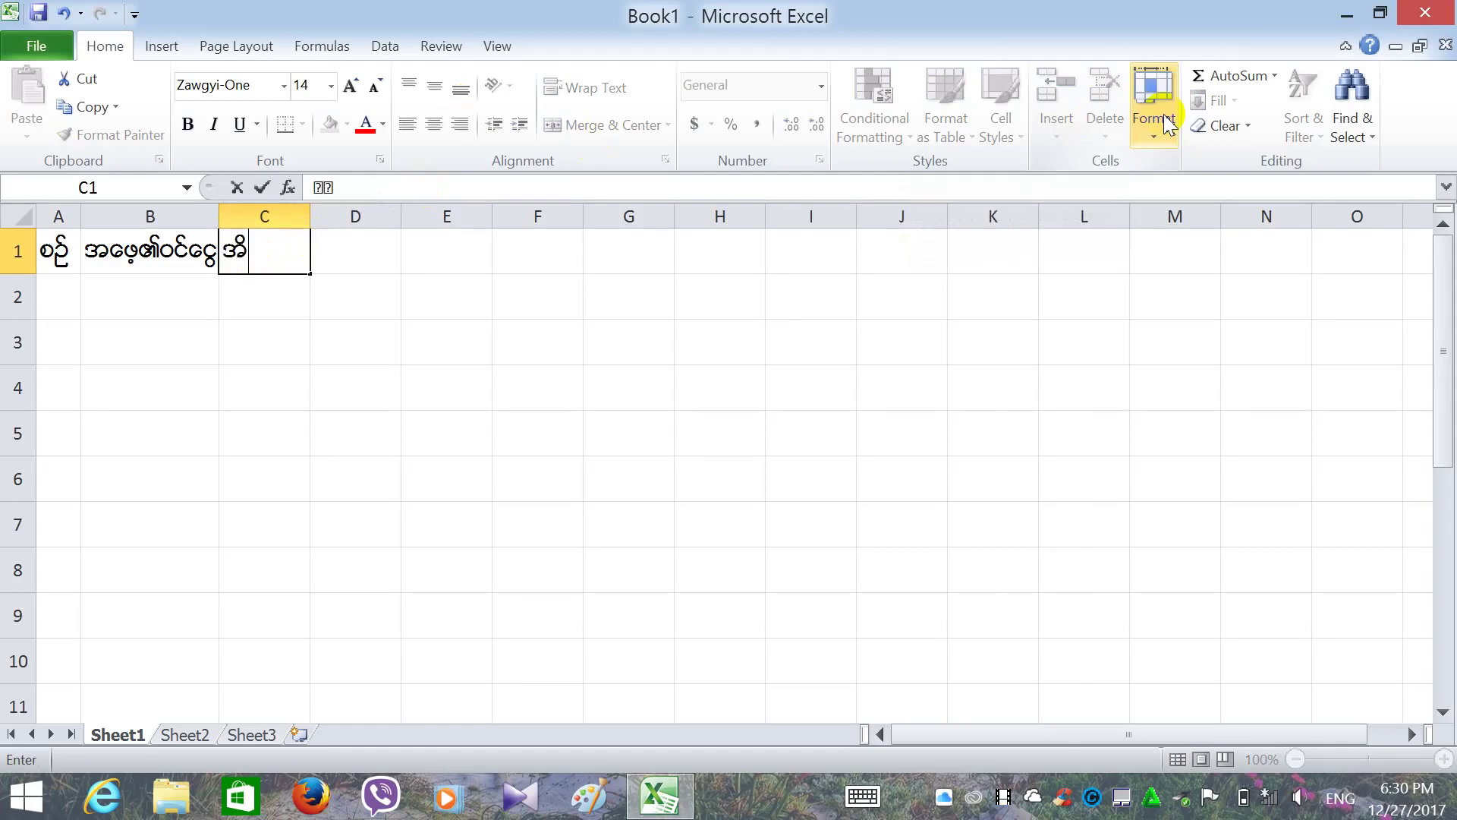
type("မ်အသုံးငွေ")
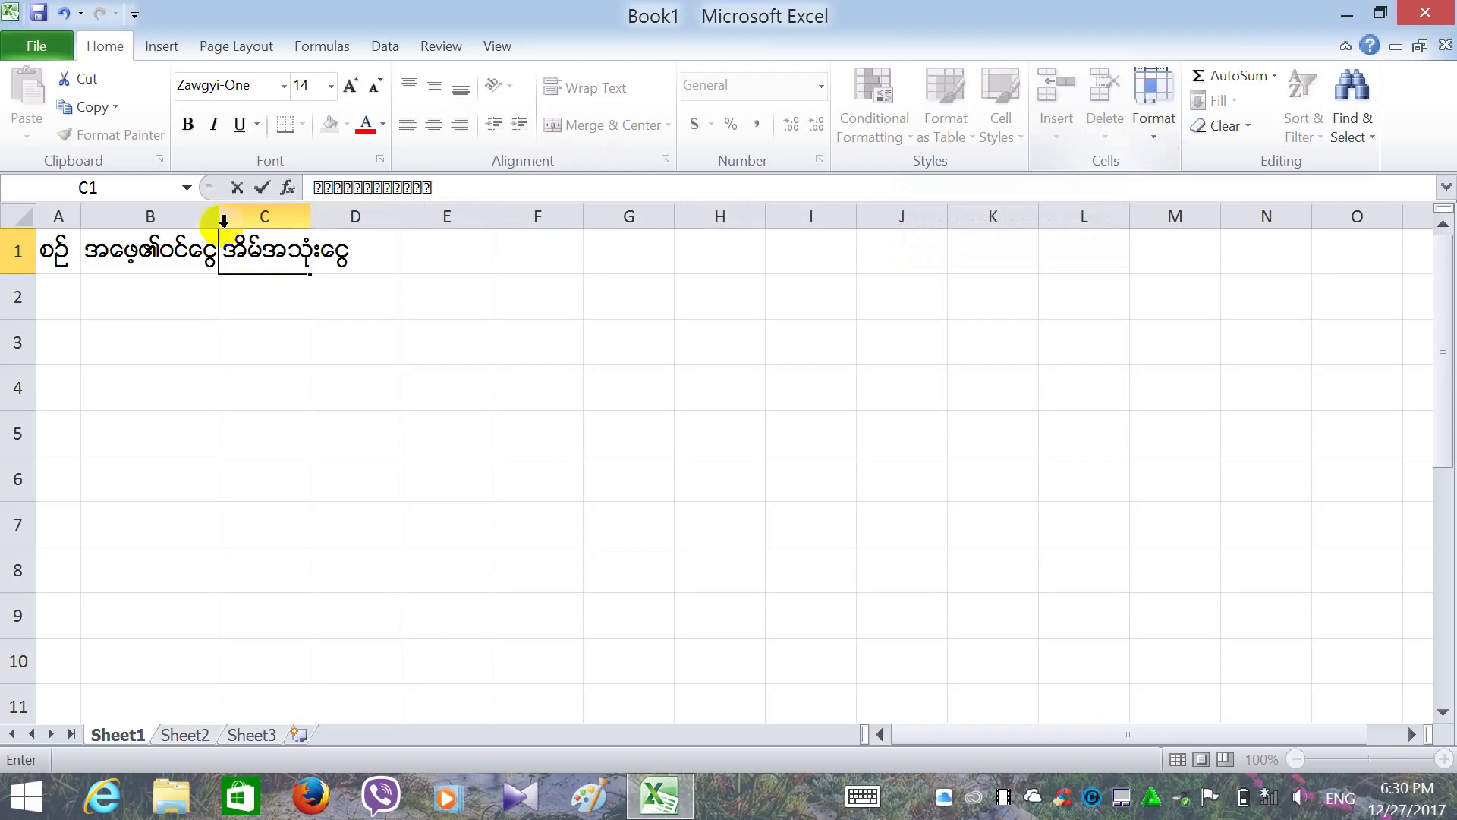
left_click(311, 220)
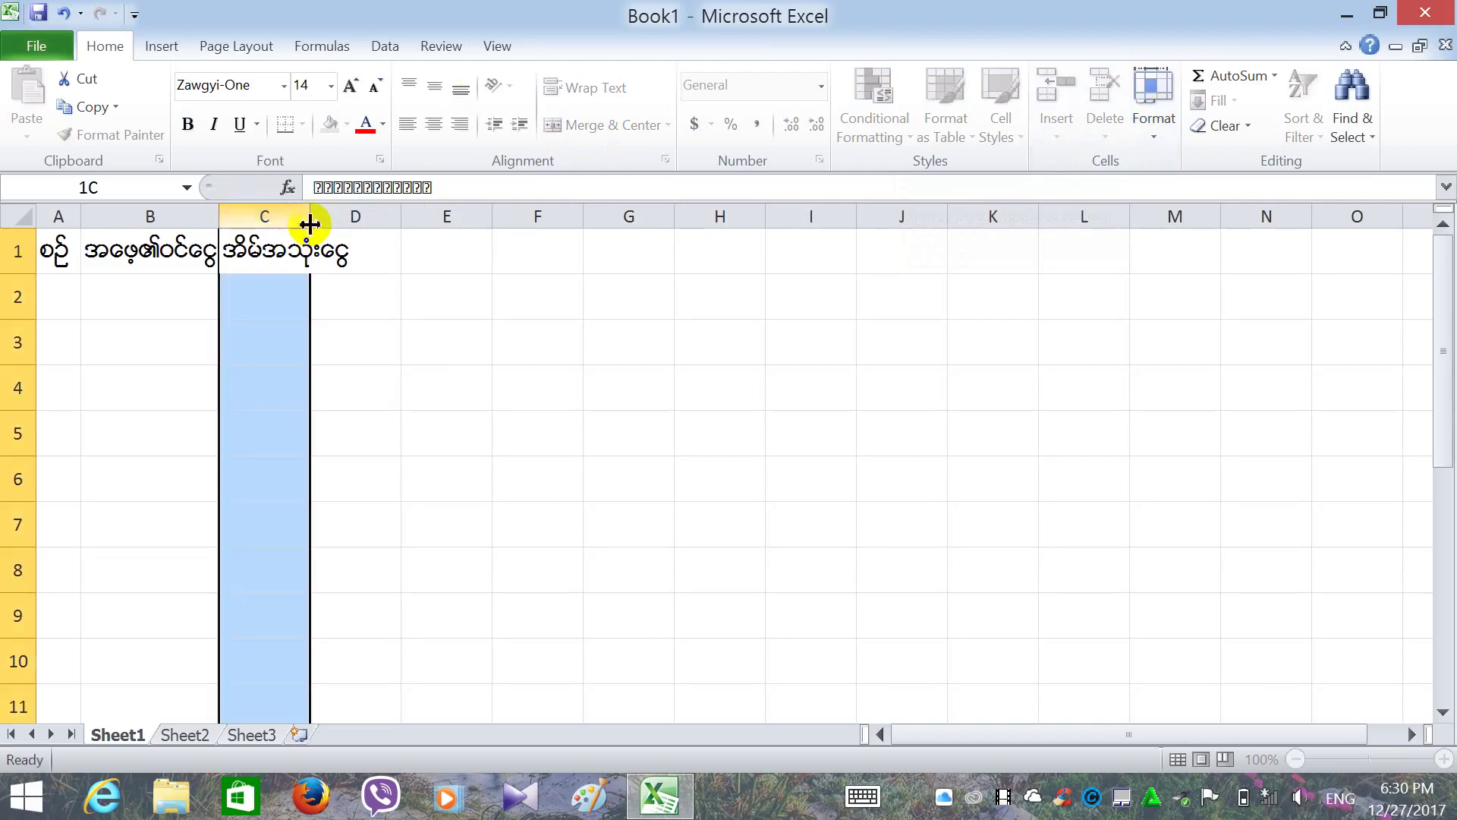
left_click(366, 288)
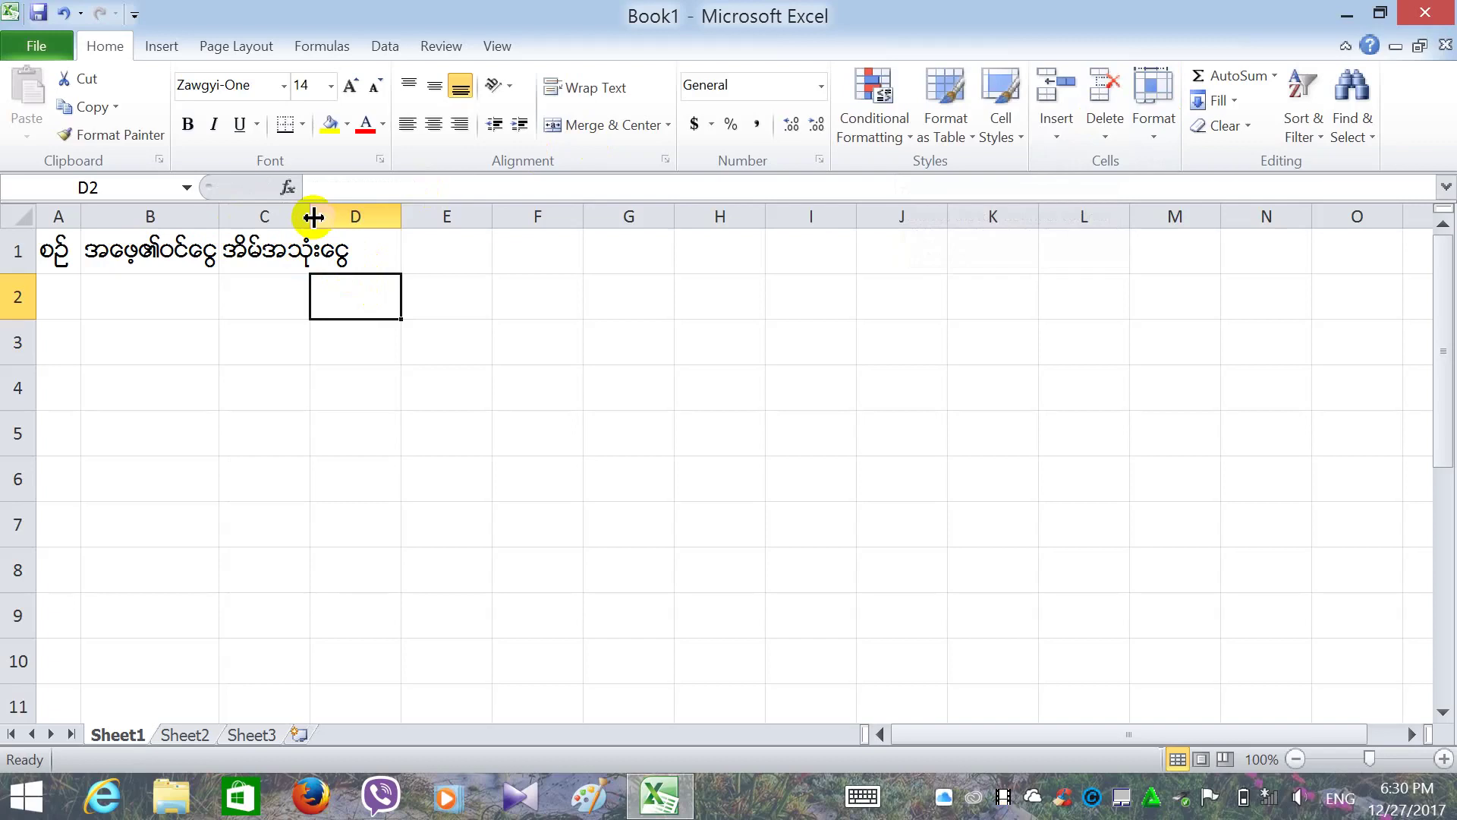
left_click_drag(312, 218, 354, 216)
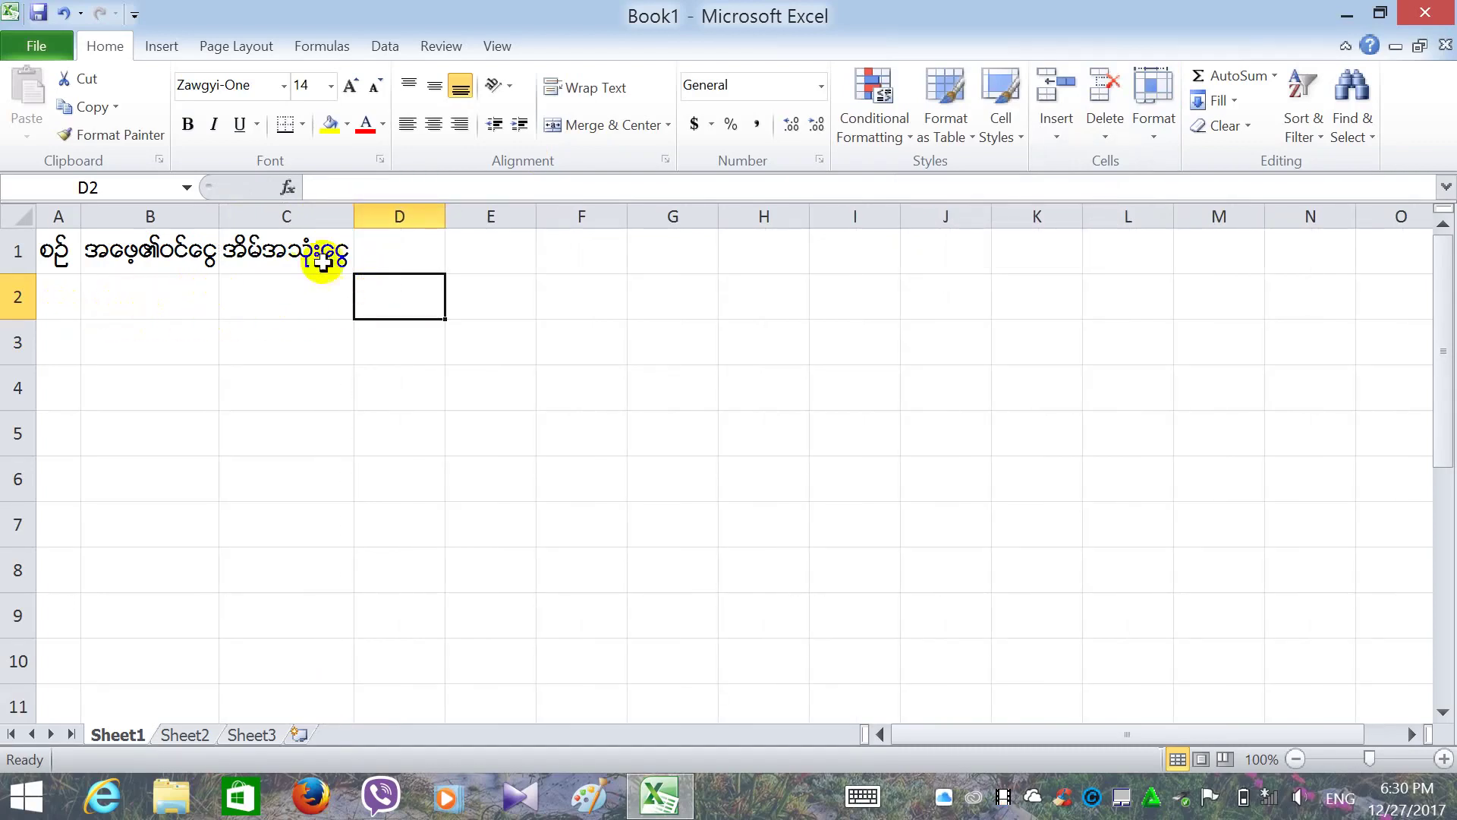
- Enter heading 'လက်ကျန်ငွေ' in D1 and resize column D to fit it
left_click(383, 246)
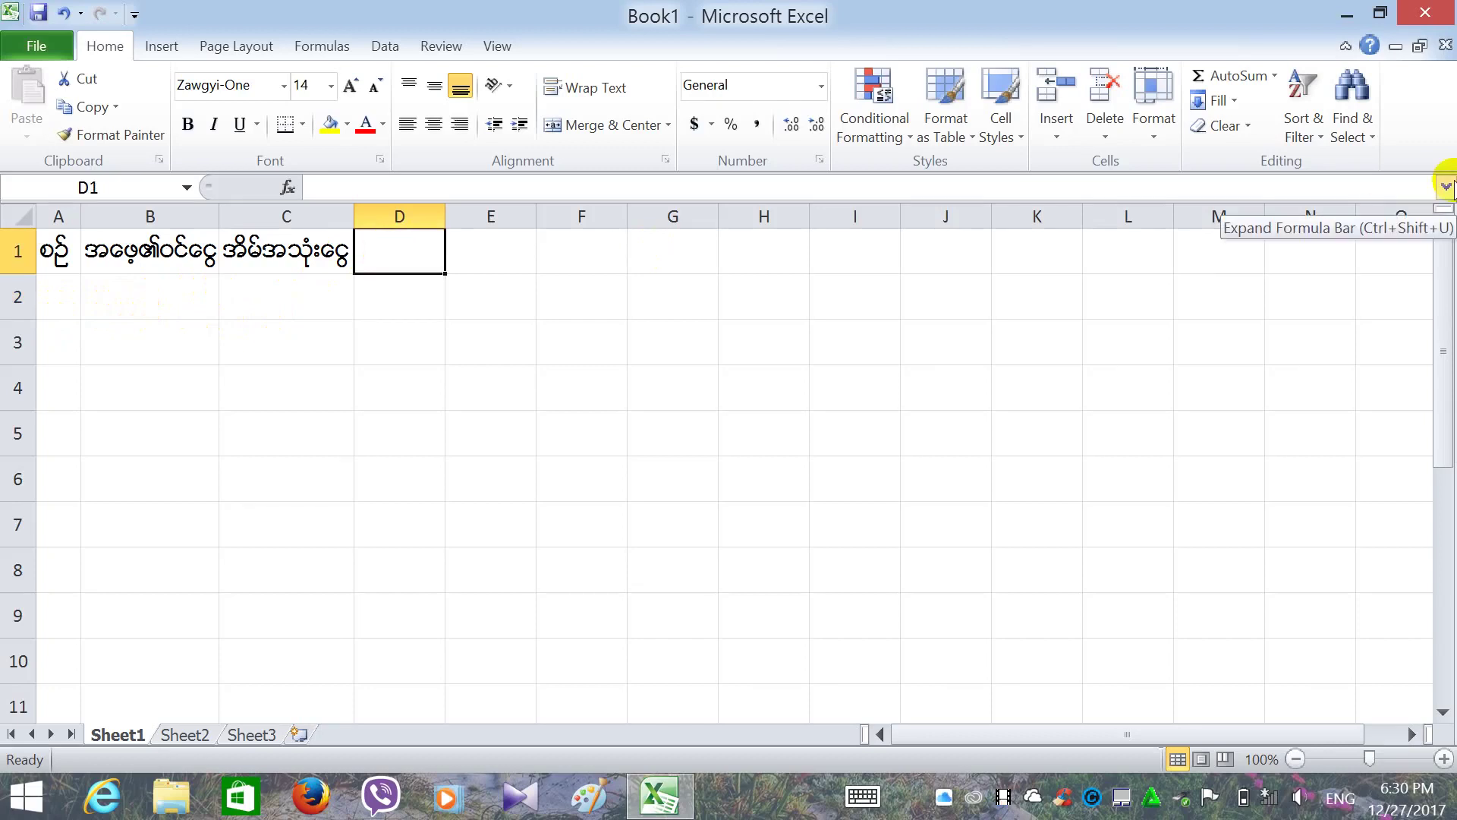
type("လက်ကျန်ငွေ")
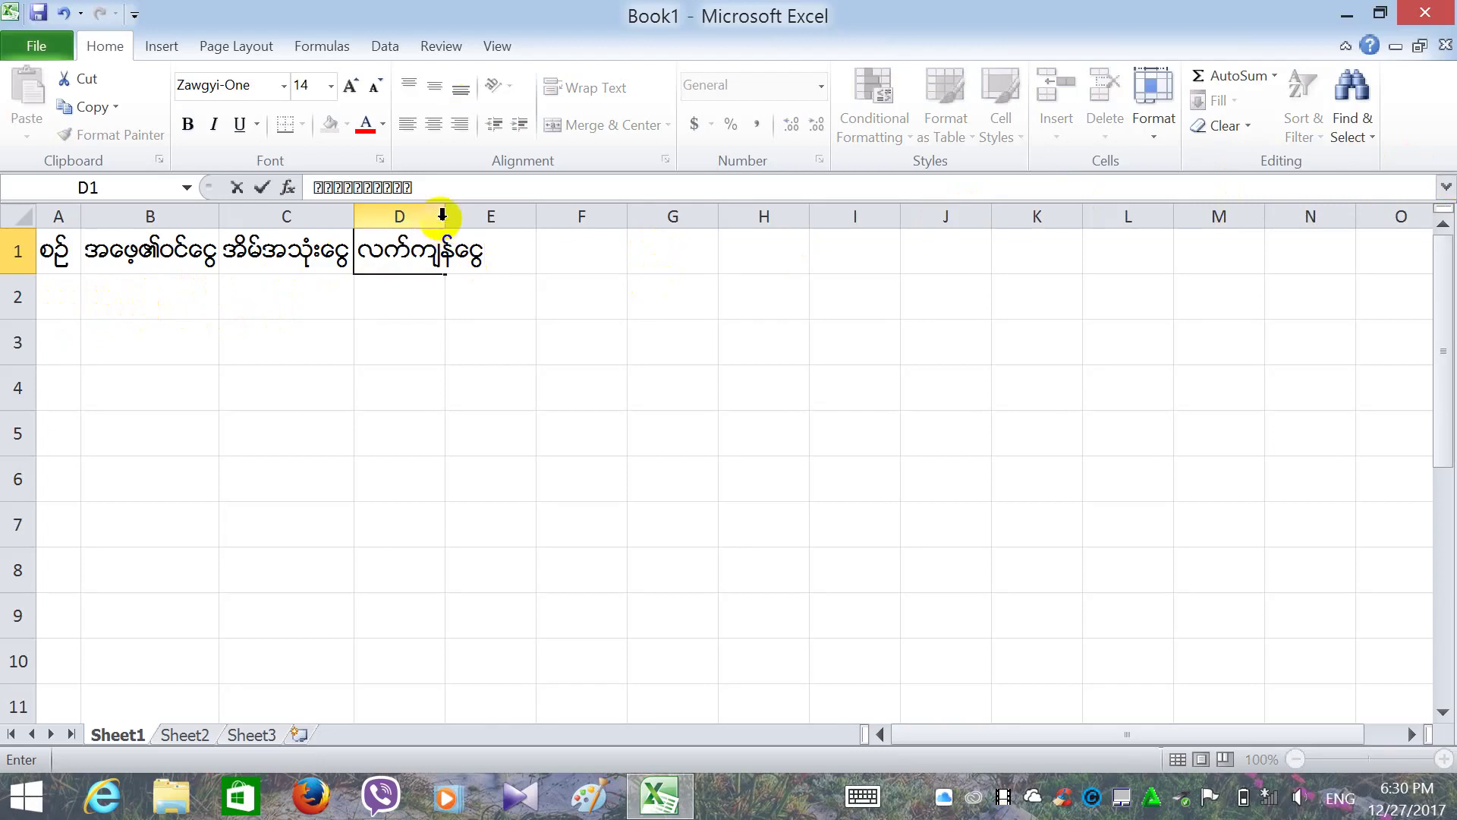
left_click(466, 286)
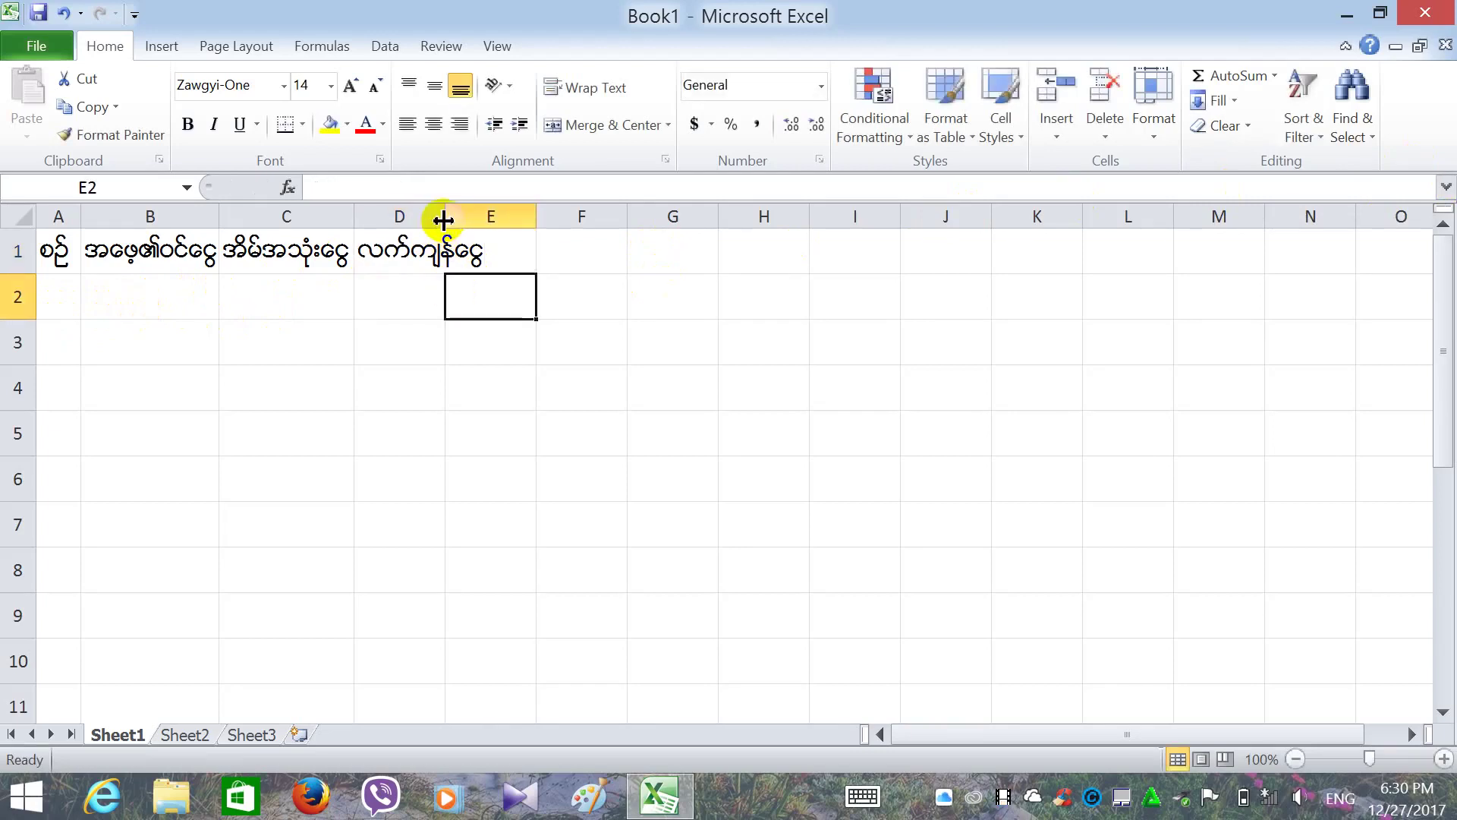
left_click_drag(444, 219, 516, 207)
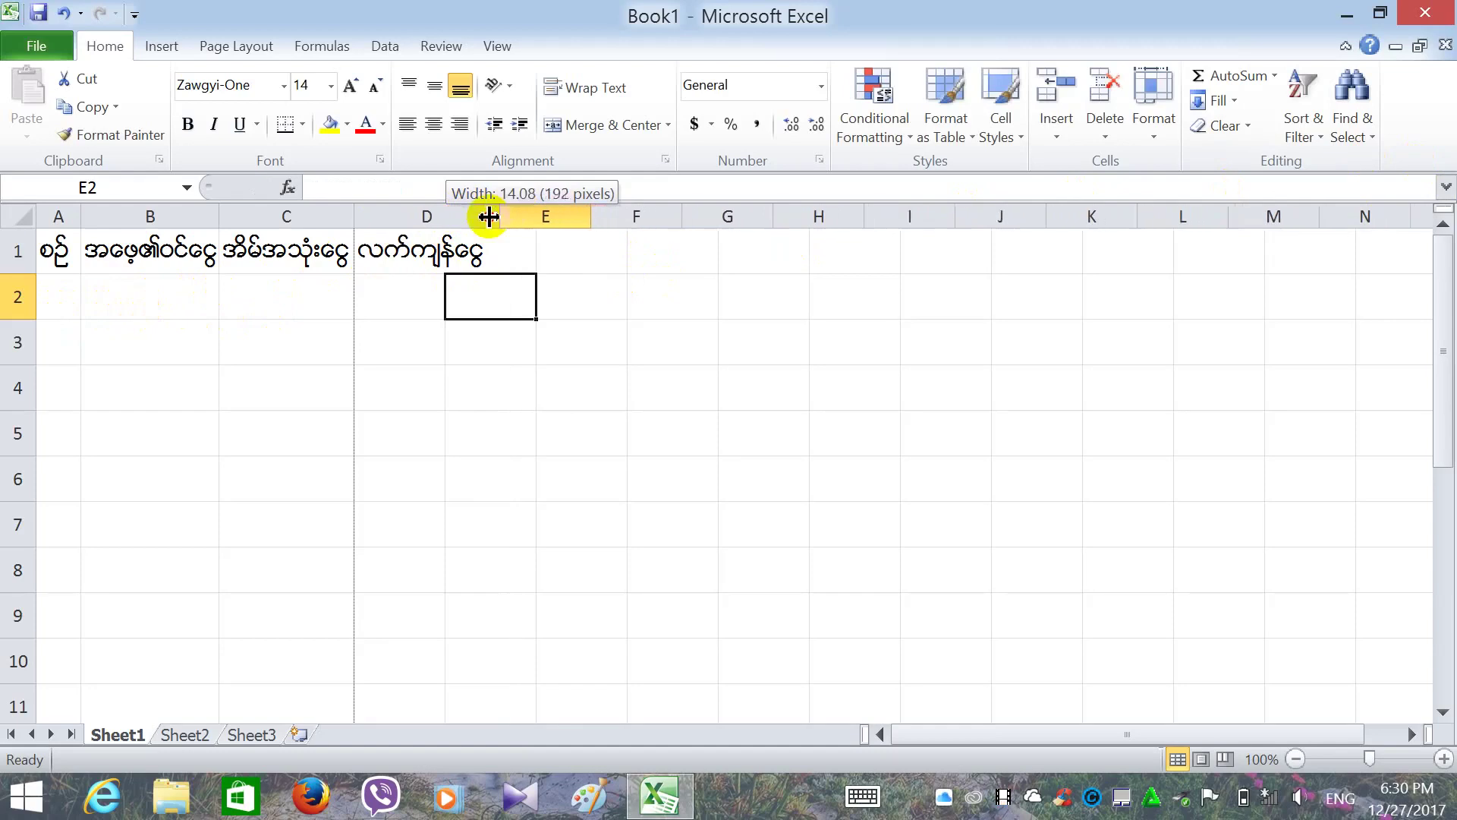
left_click_drag(516, 207, 488, 215)
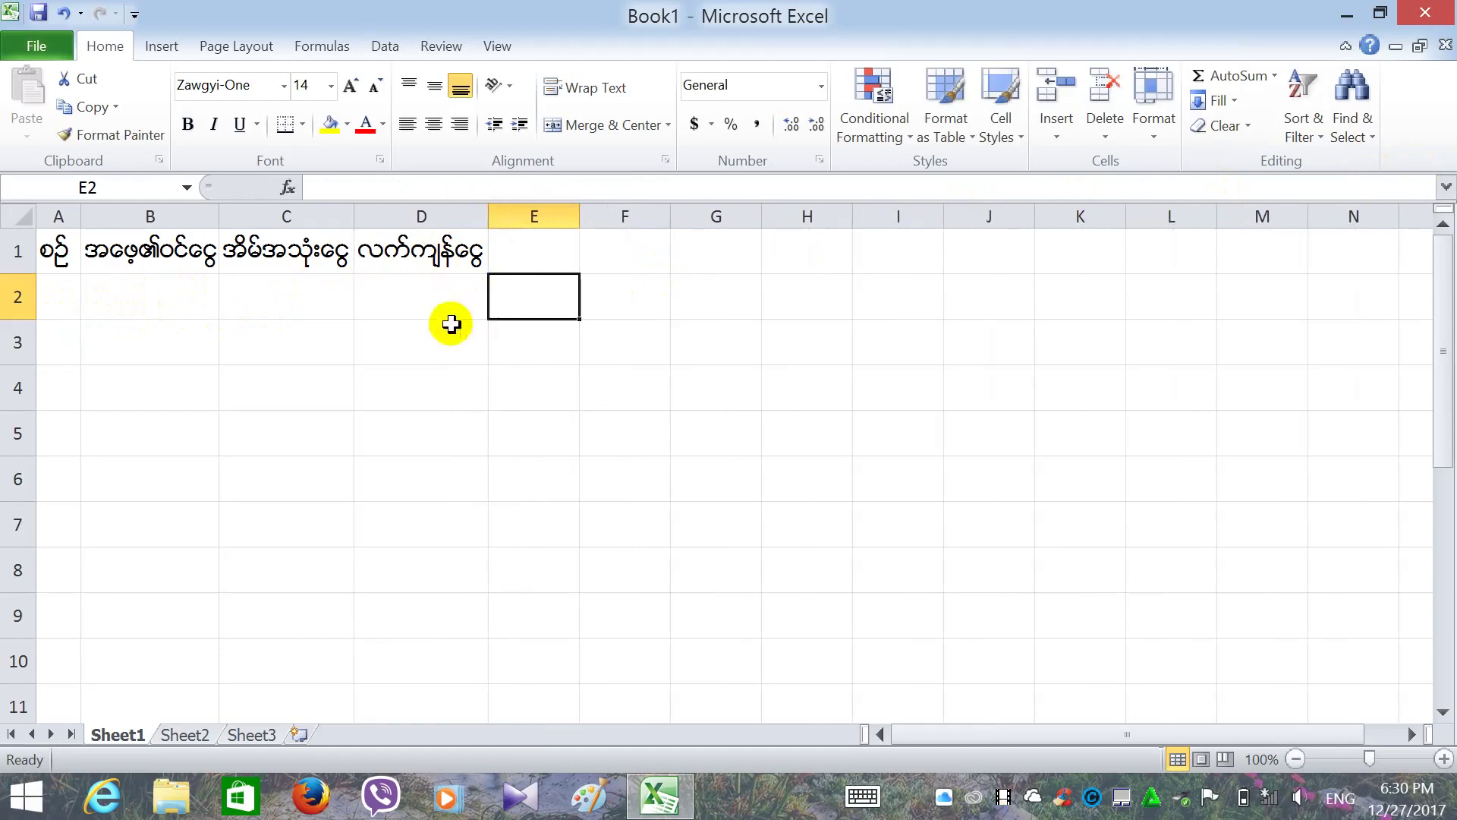
left_click(61, 295)
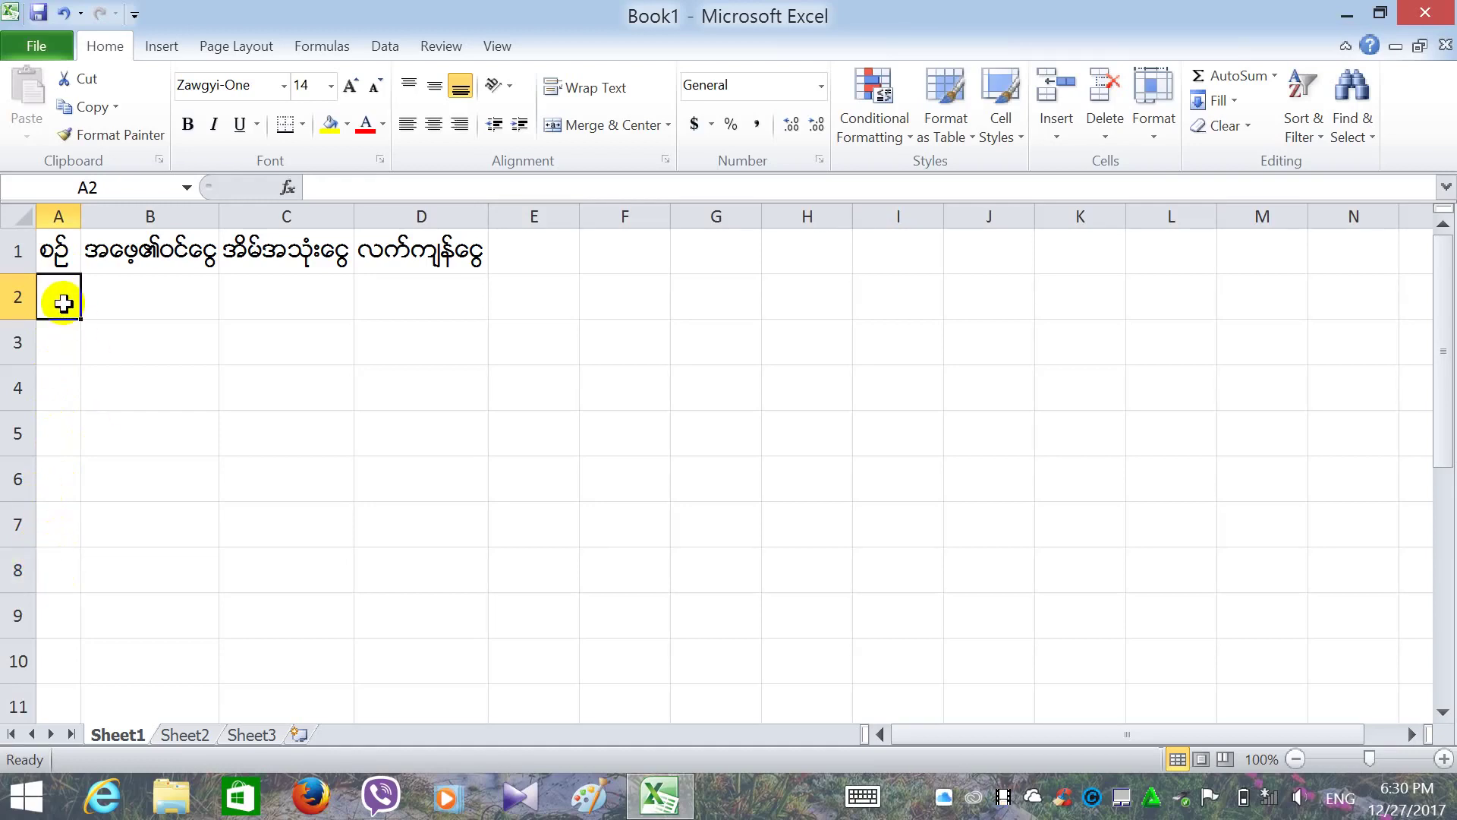
- Enter ၁ in A2 and fill it down to A7 as Myanmar numerals 1 to 6
type("၁")
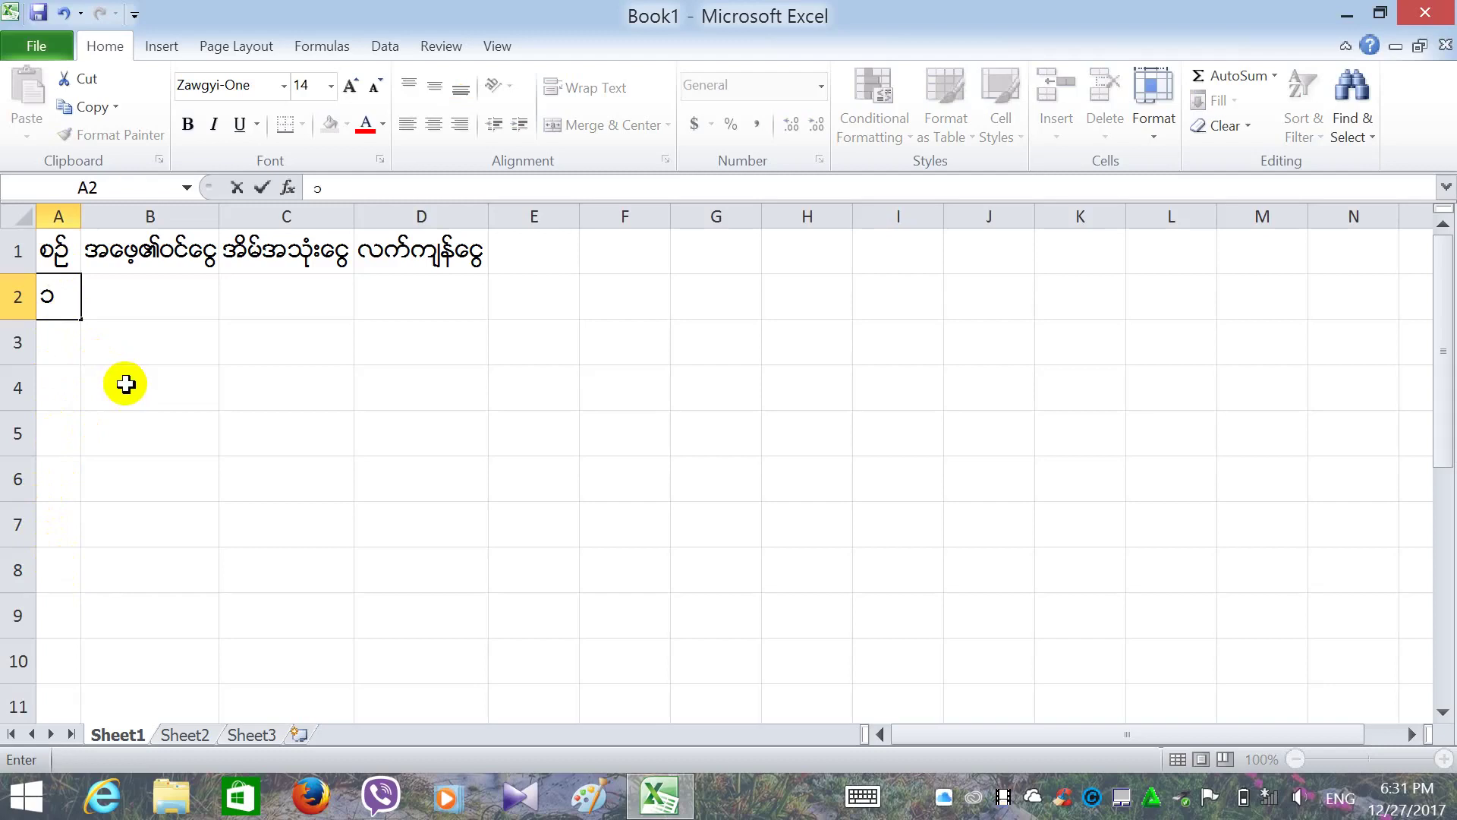
left_click(107, 334)
left_click(72, 307)
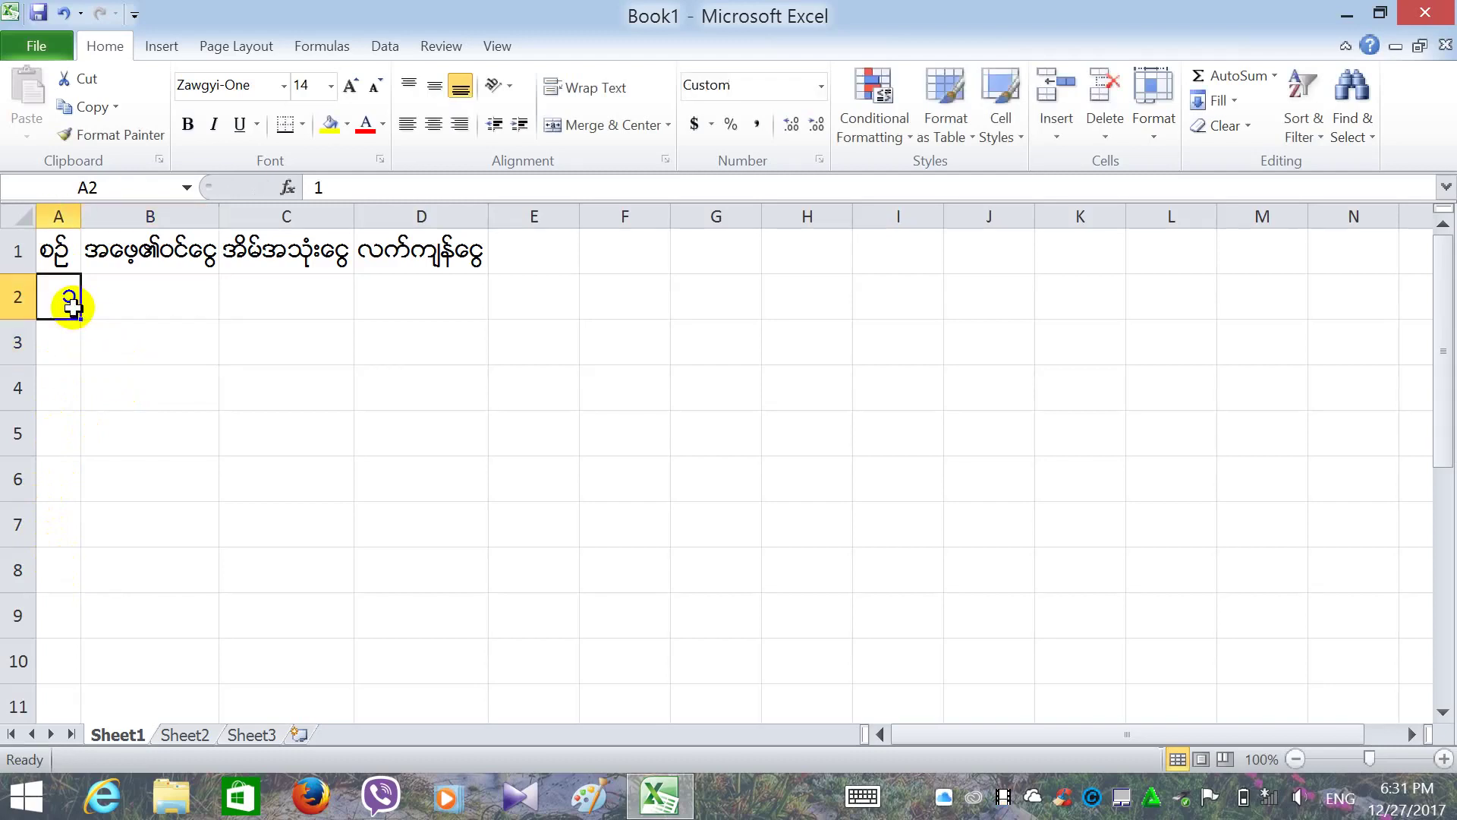
left_click(68, 345)
left_click(57, 391)
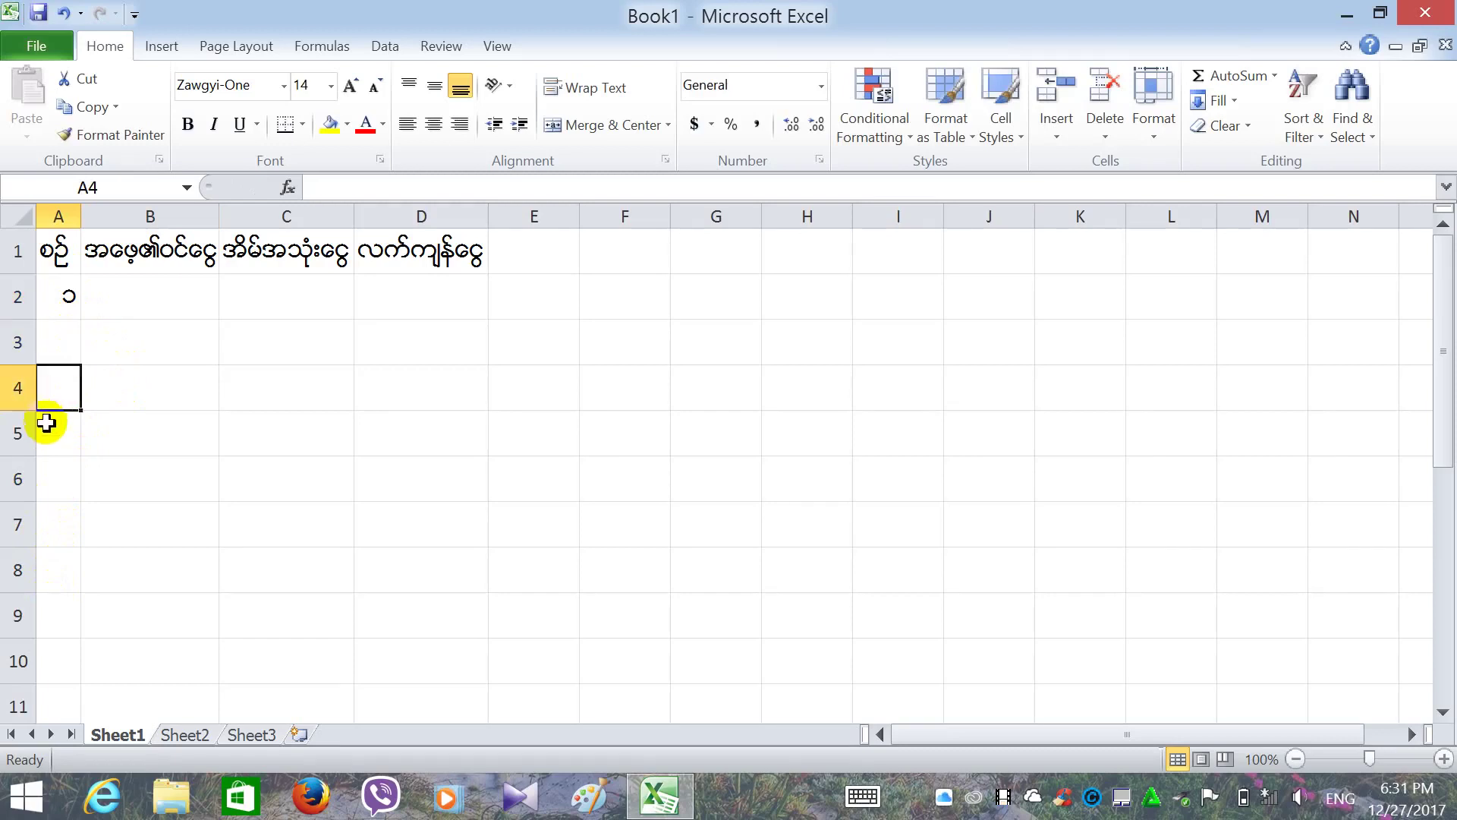
left_click(53, 300)
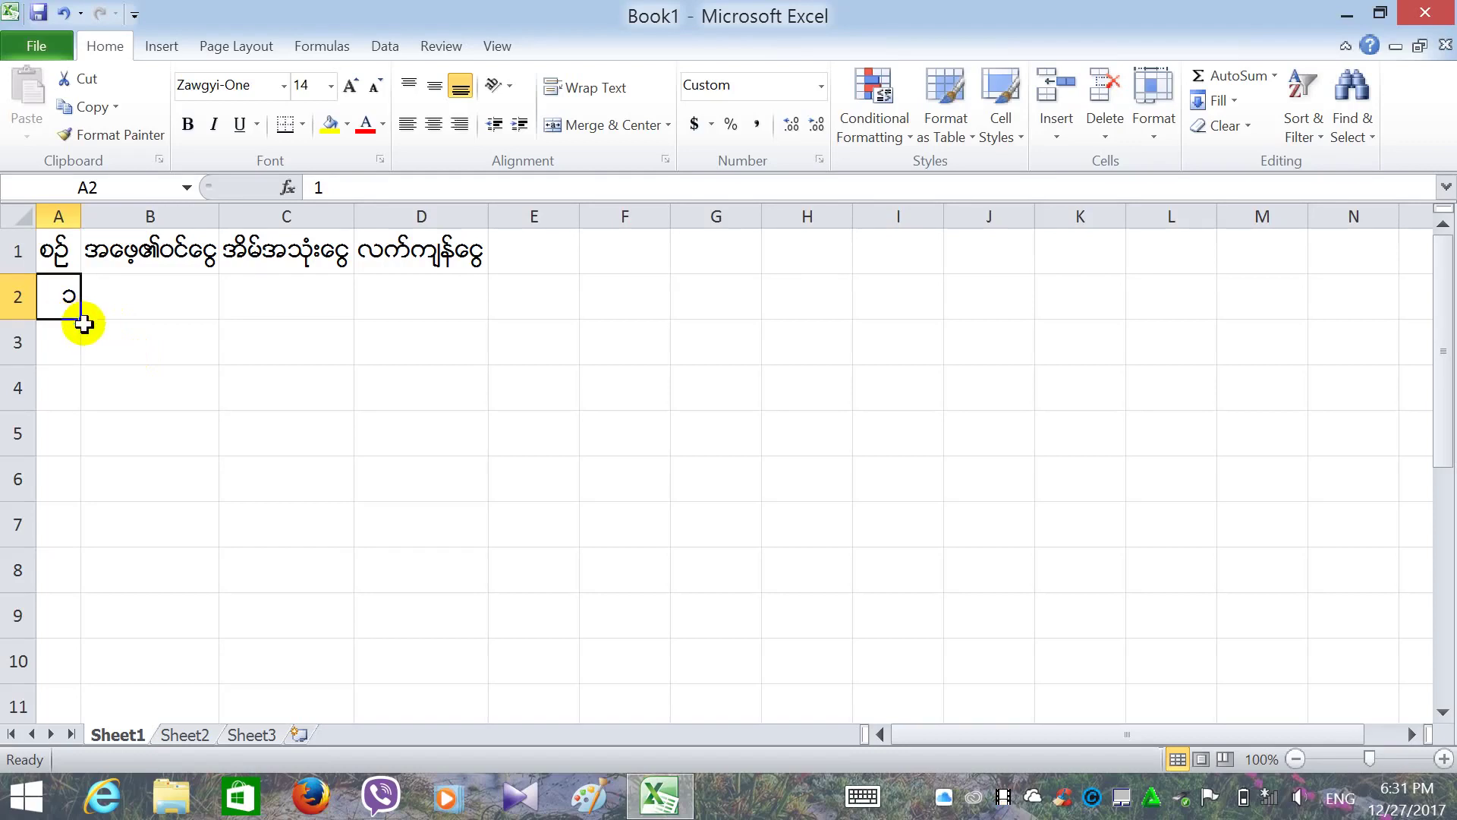
left_click(334, 356)
left_click(61, 305)
mouse_move(81, 320)
left_mouse_down()
mouse_move(72, 339)
mouse_move(91, 383)
left_mouse_up()
left_click_drag(102, 461, 92, 540)
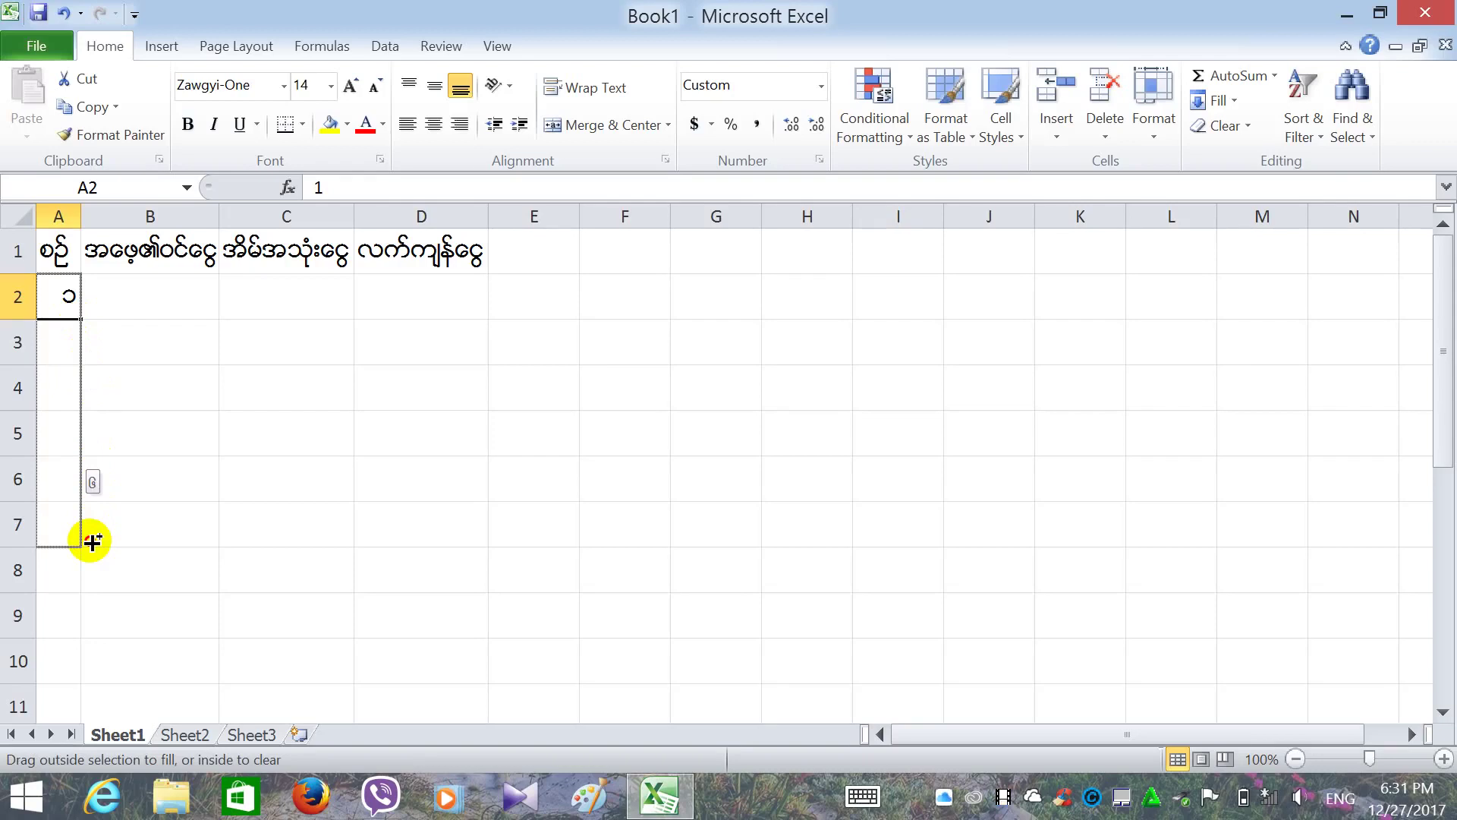
left_click_drag(92, 541, 90, 536)
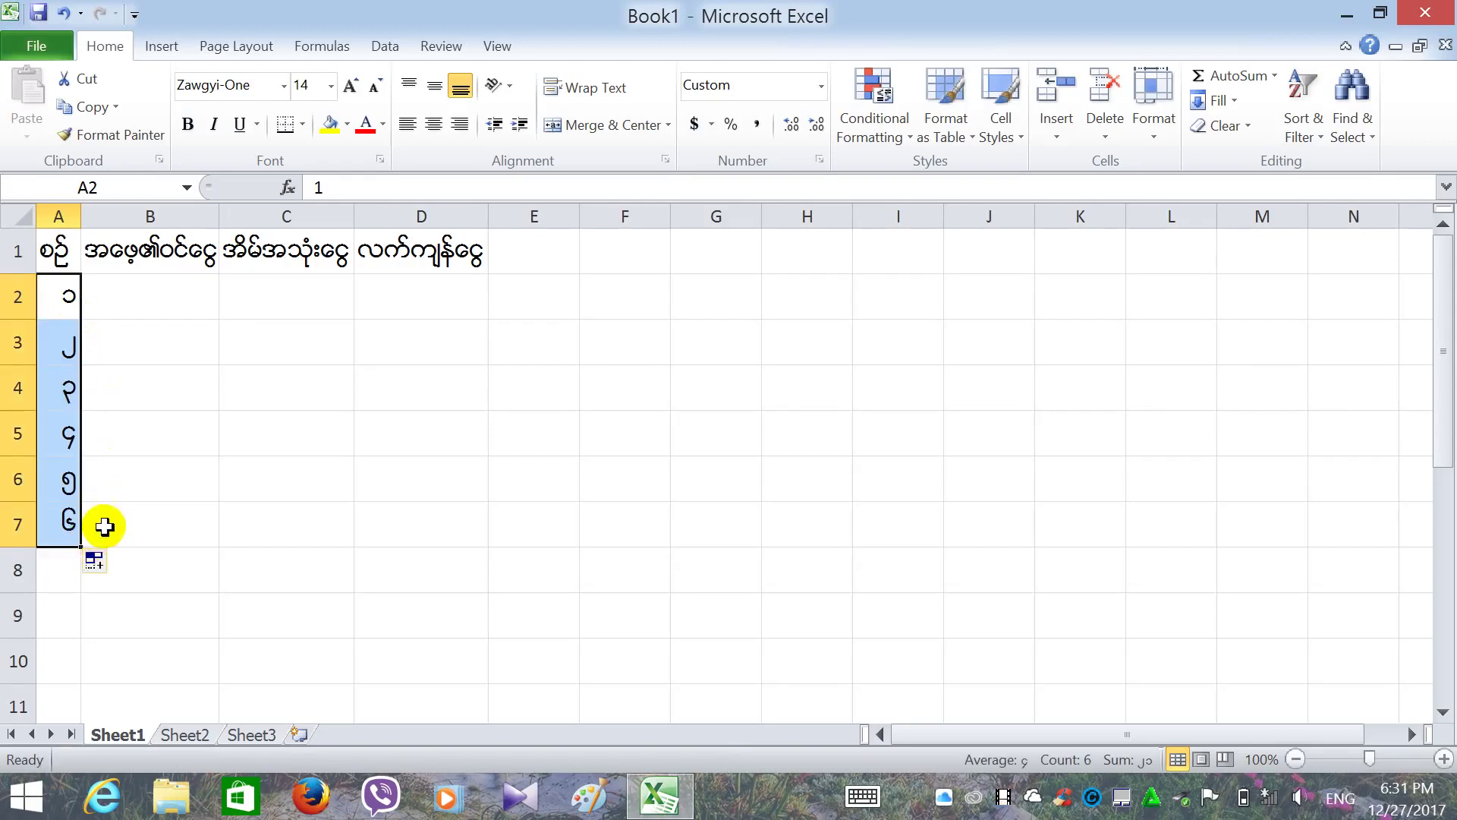
left_click(128, 350)
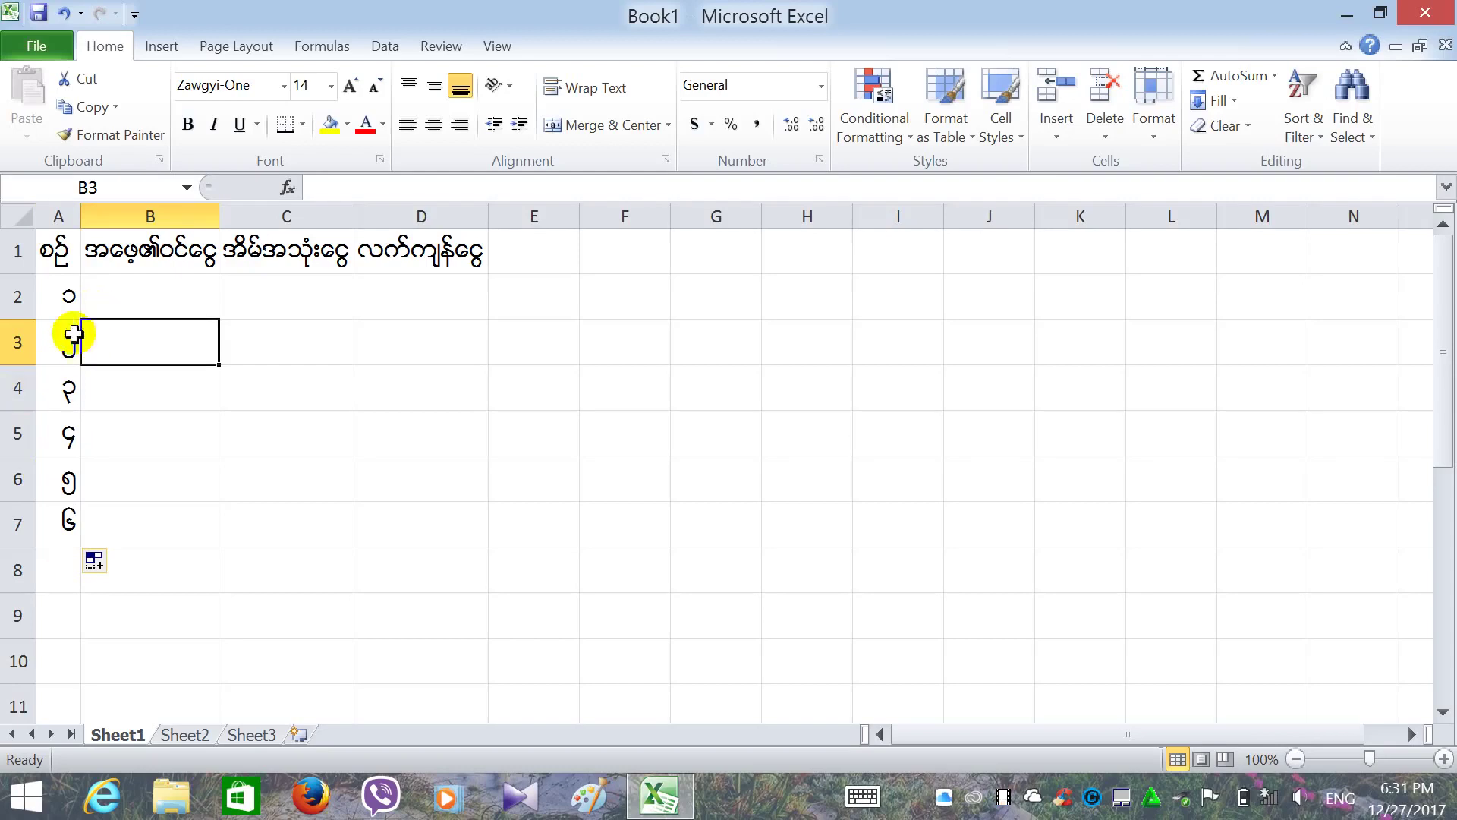
- Enter income values 123, 256, 356, 355, 356, 356 in B2:B7
left_click(122, 288)
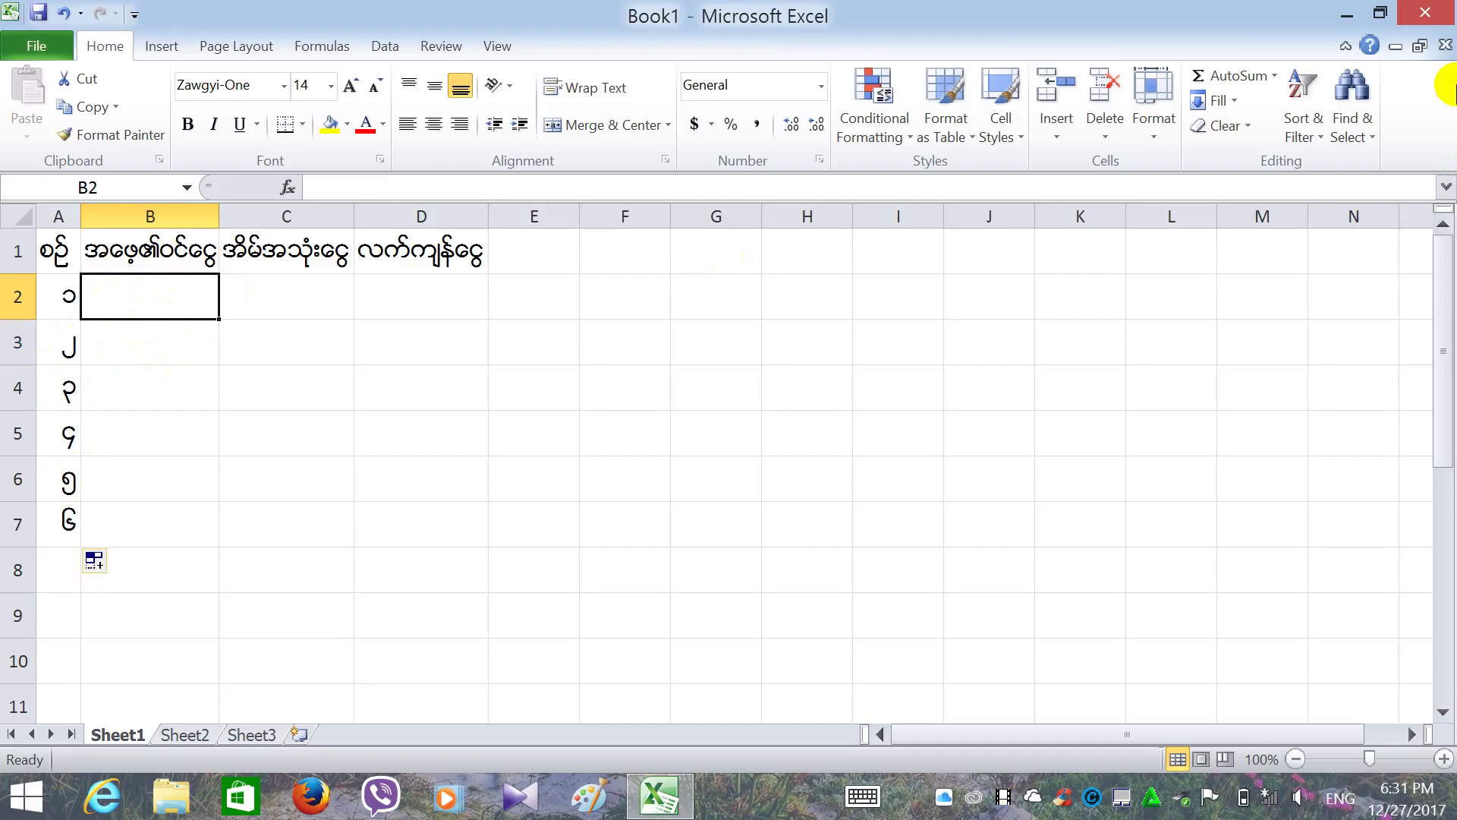
type("123")
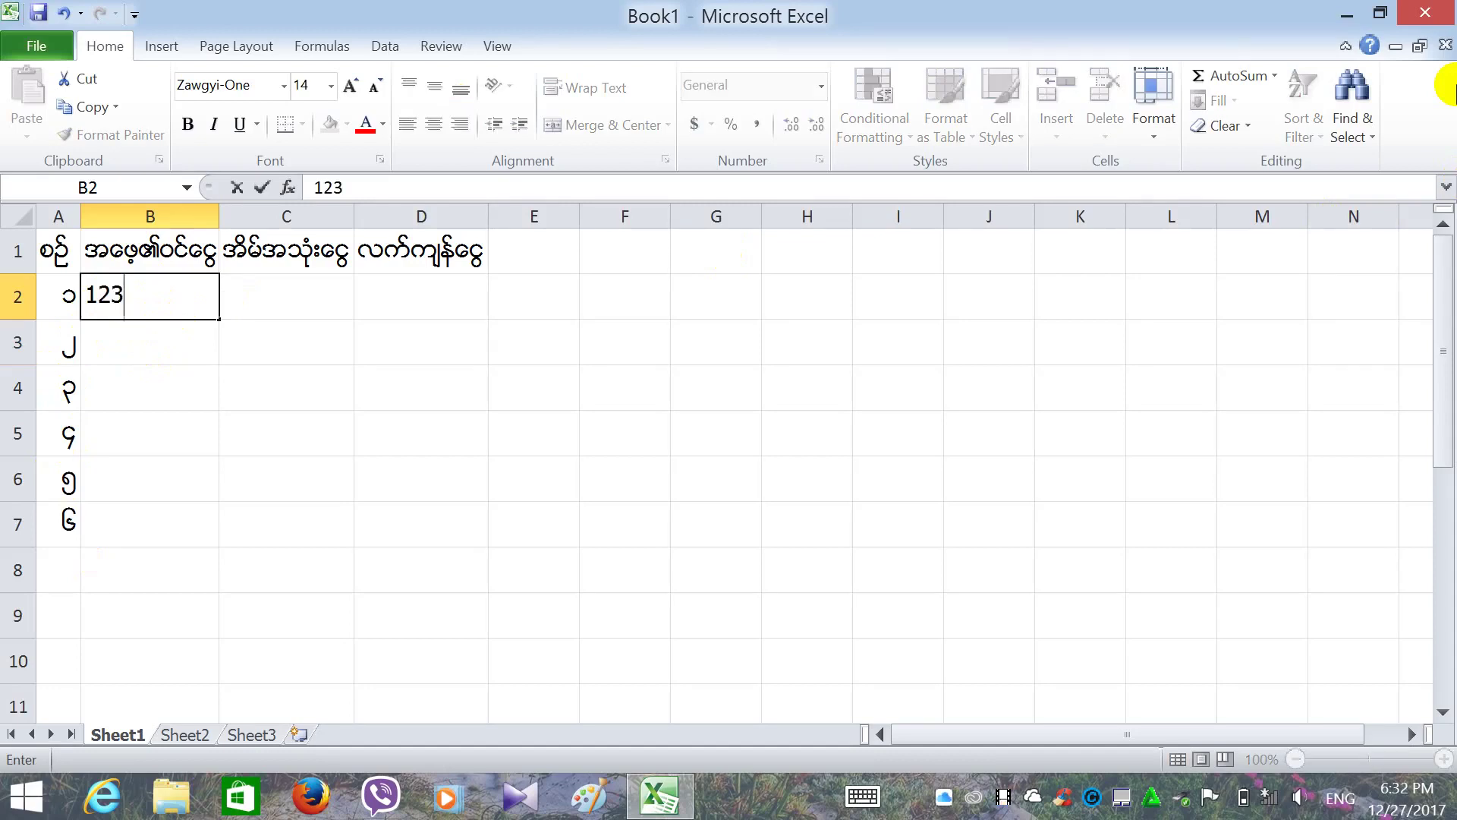
key("Return")
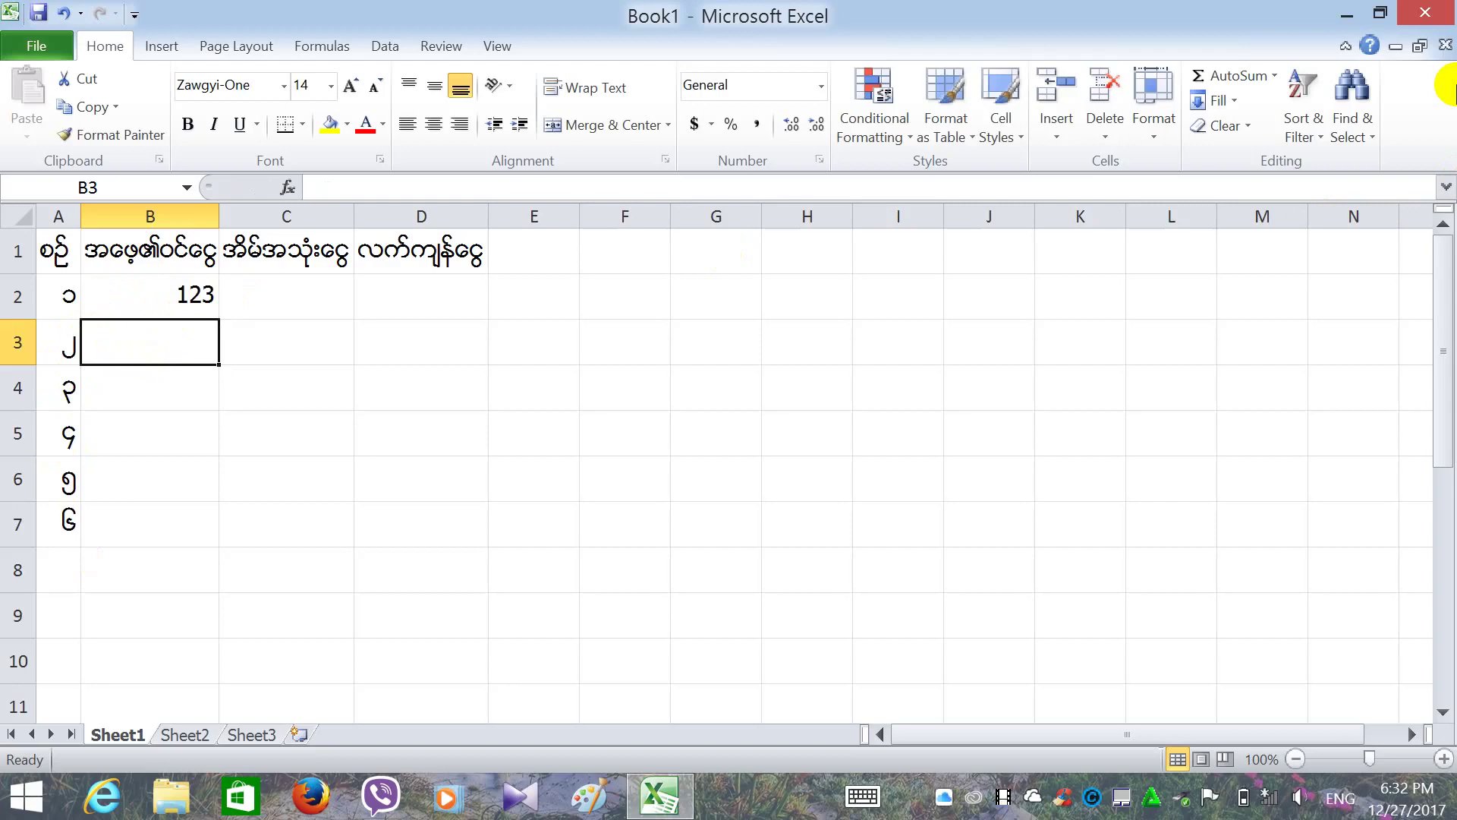
type("256")
key("Return")
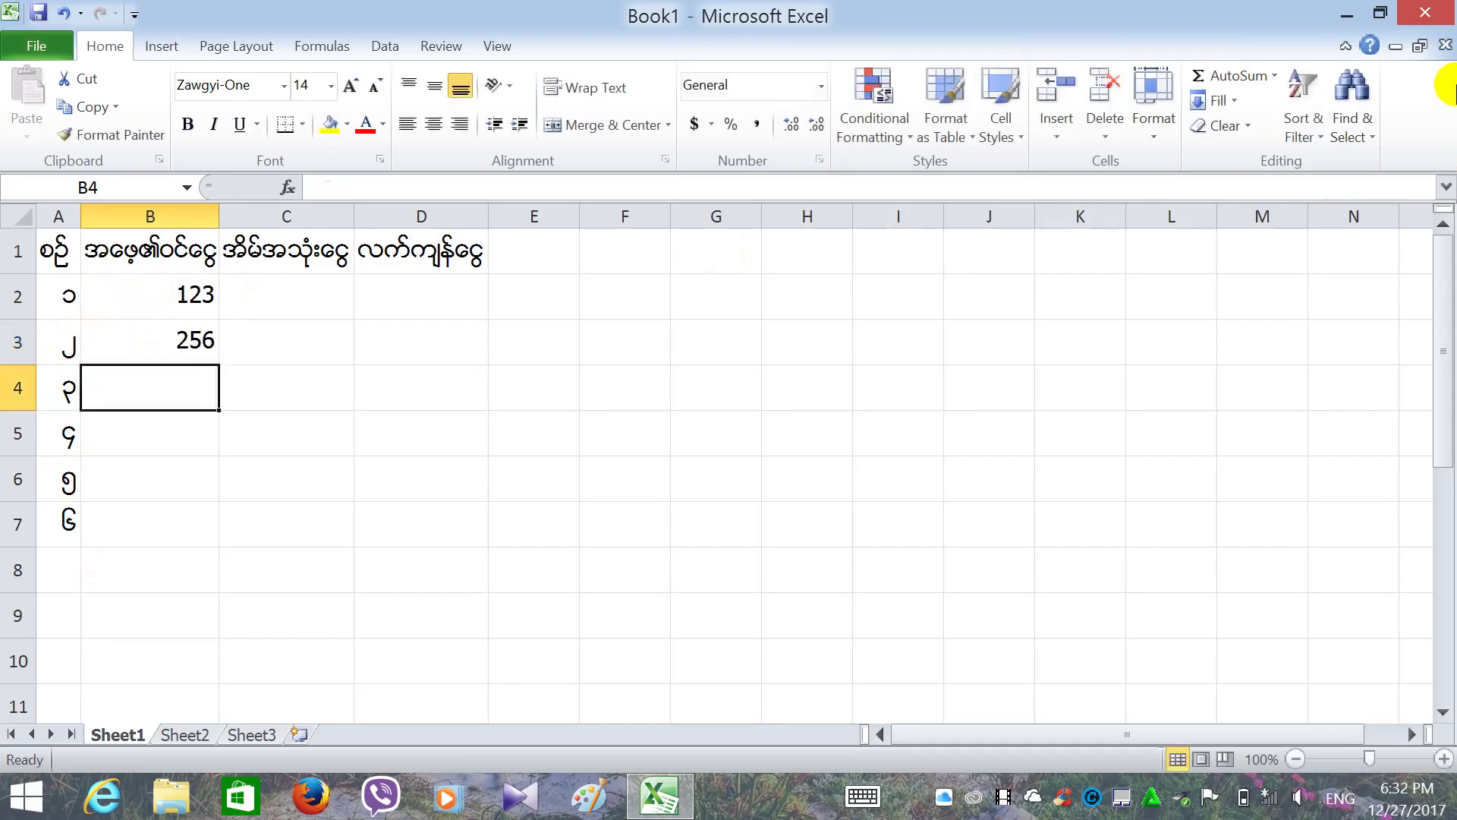
type("356")
key("Return")
type("35")
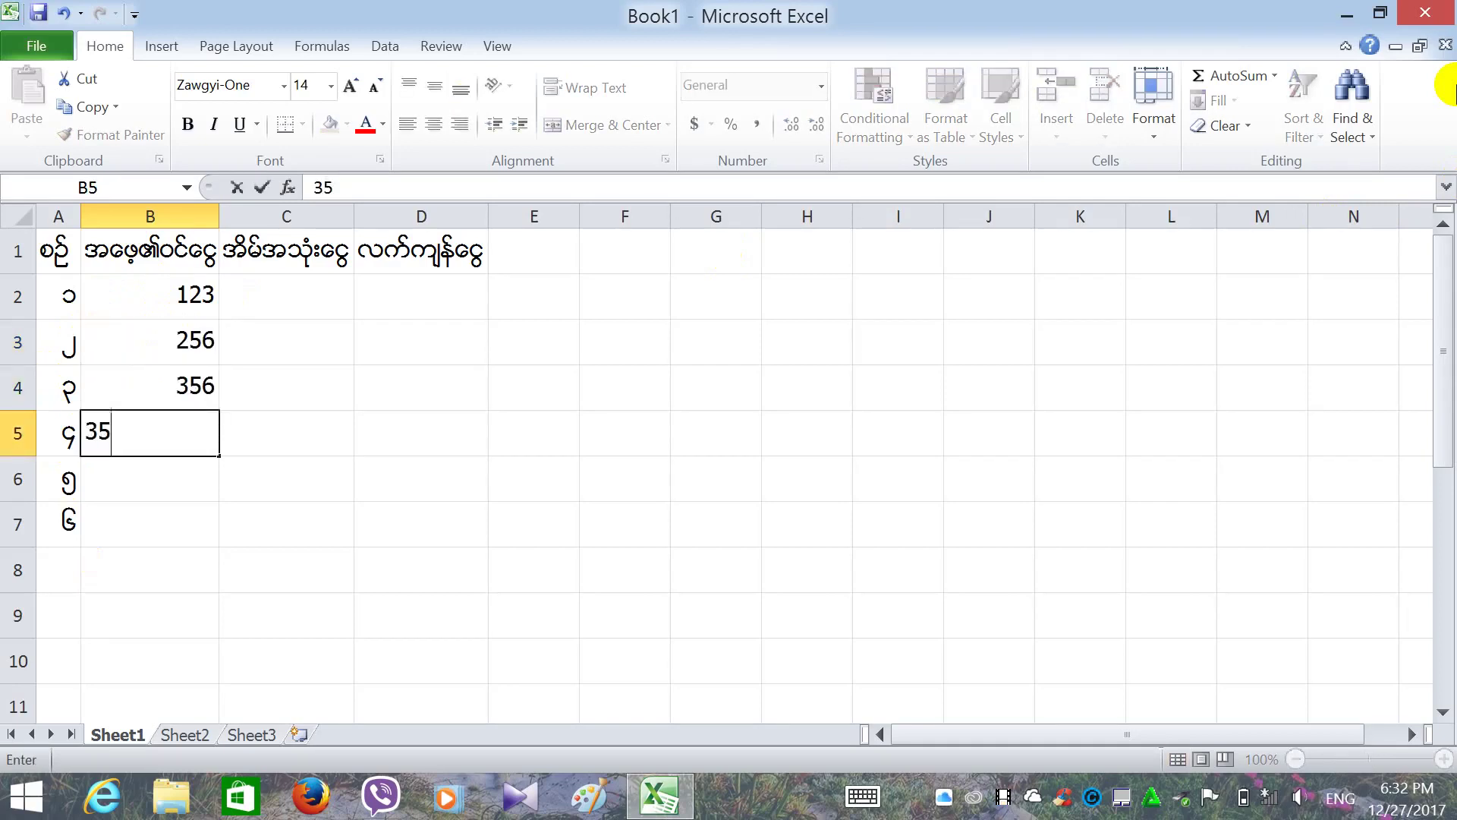
type("5")
key("Return")
type("356")
key("Return")
type("35")
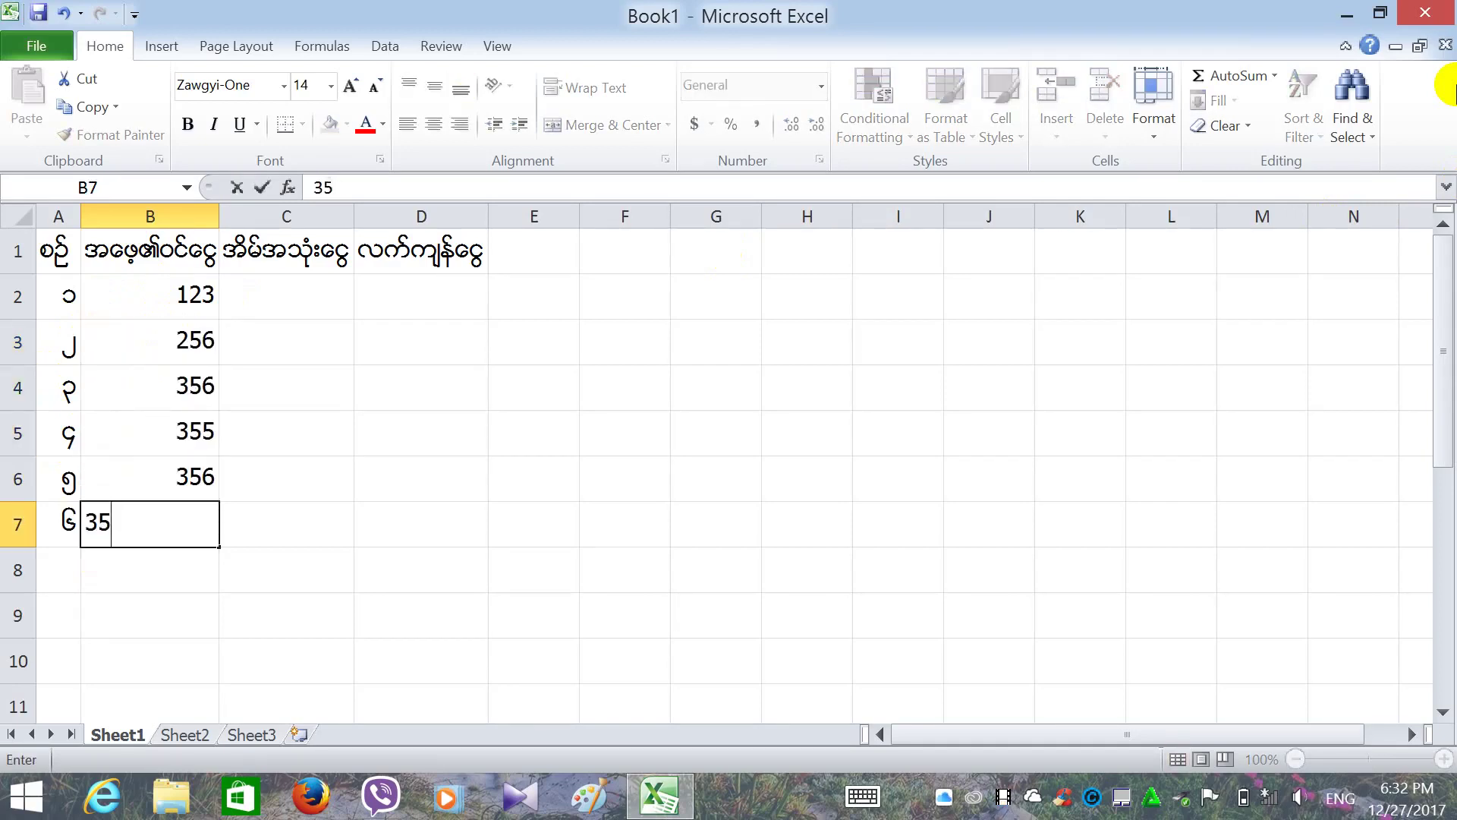
key("Return")
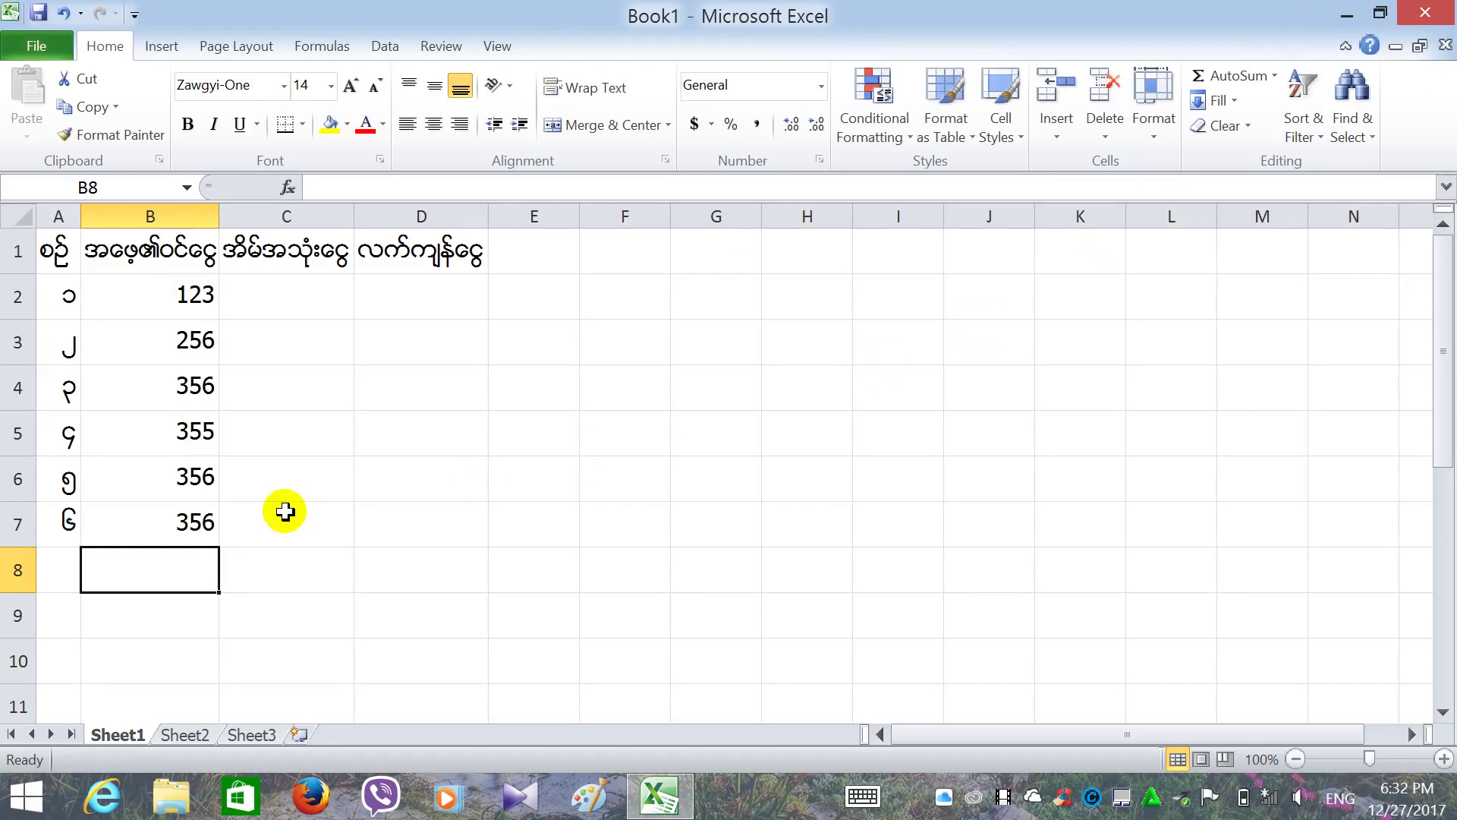
- Enter expense values 95, 65, 68, 48, 59, 68 in C2:C7
left_click(309, 303)
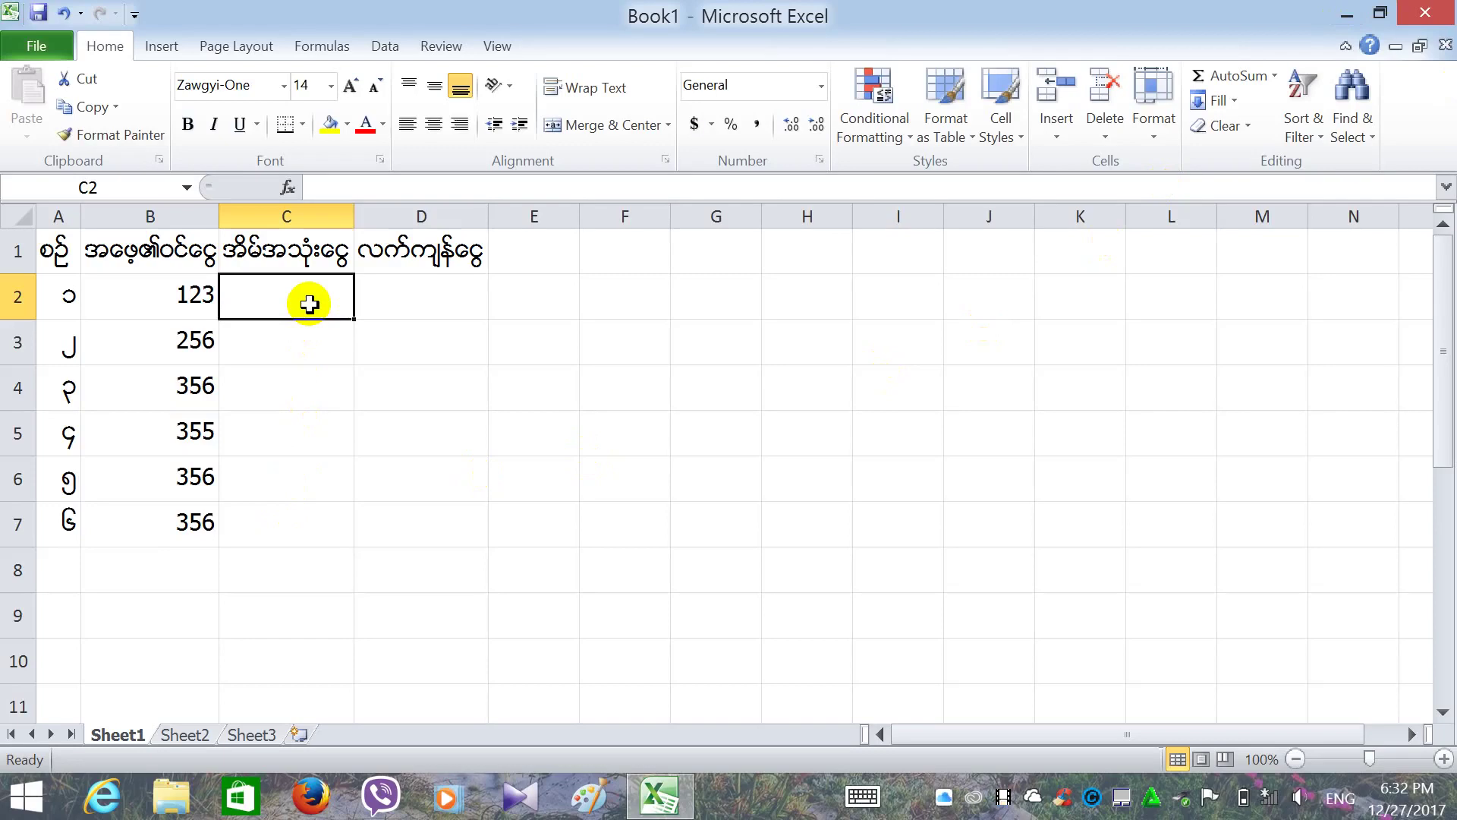
type("95")
key("Return")
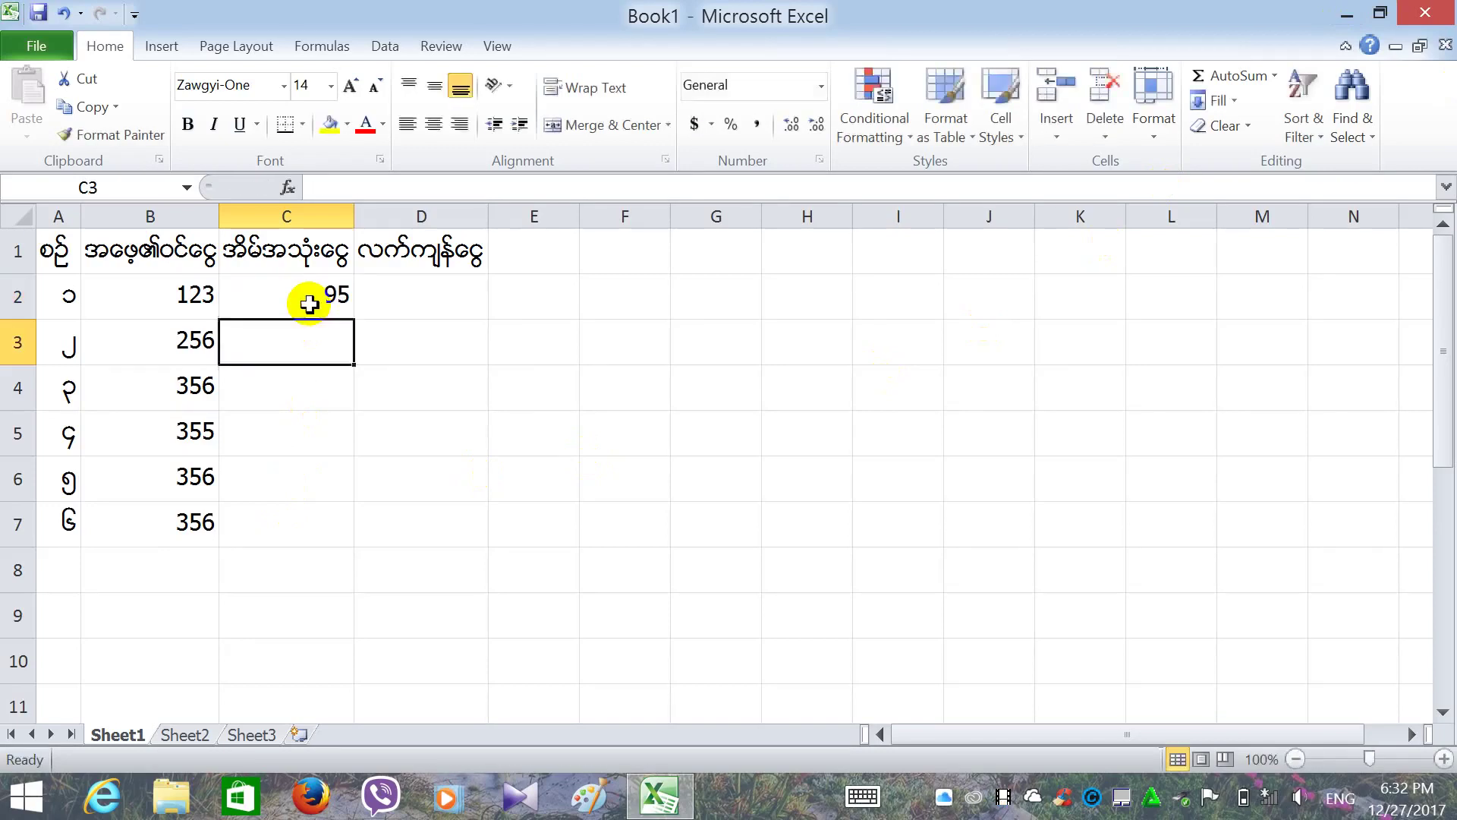
type("65")
key("Return")
type("68")
key("Return")
type("4")
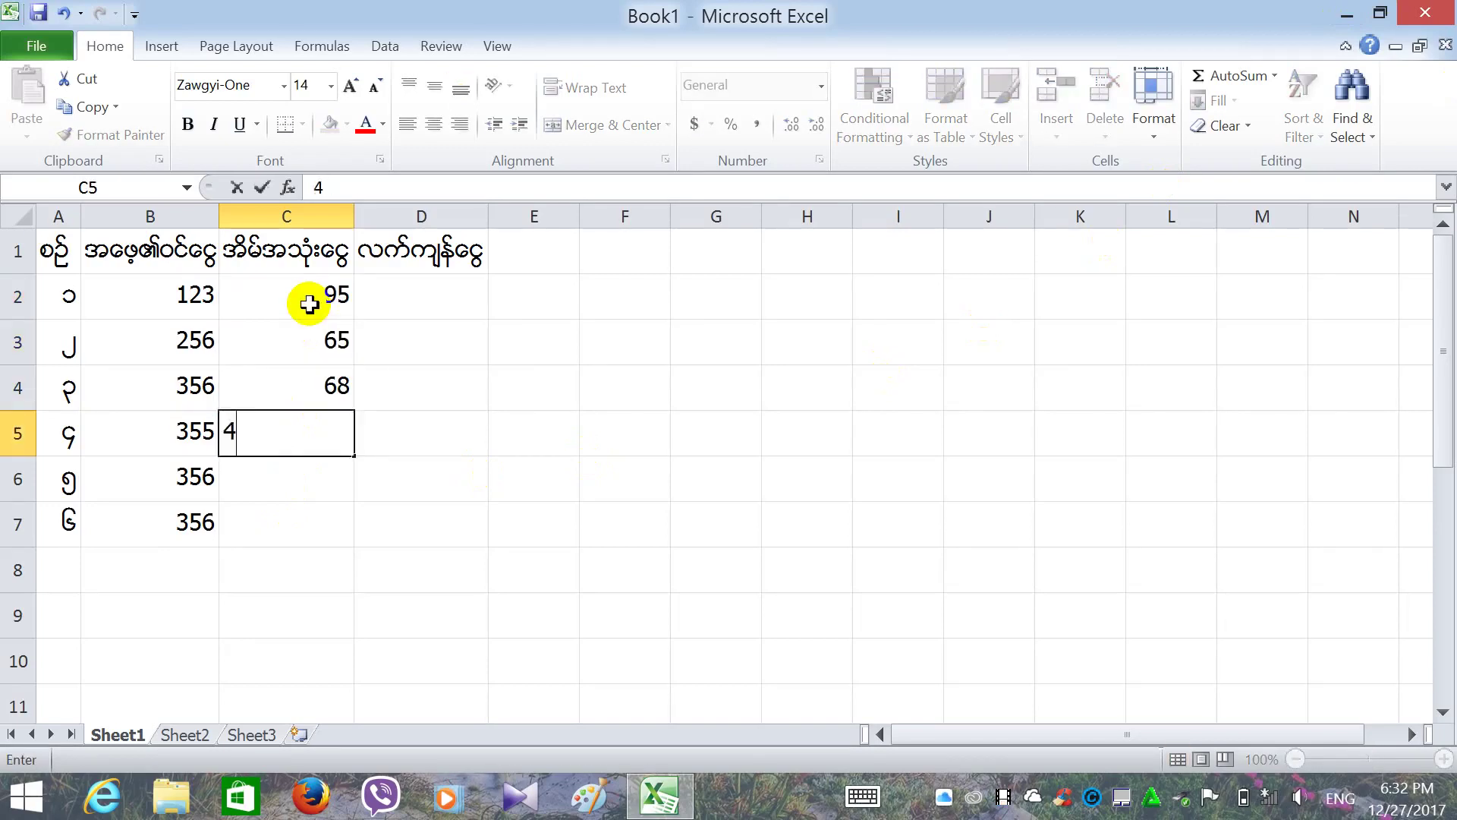
type("8")
key("Return")
type("59")
key("Return")
type("685")
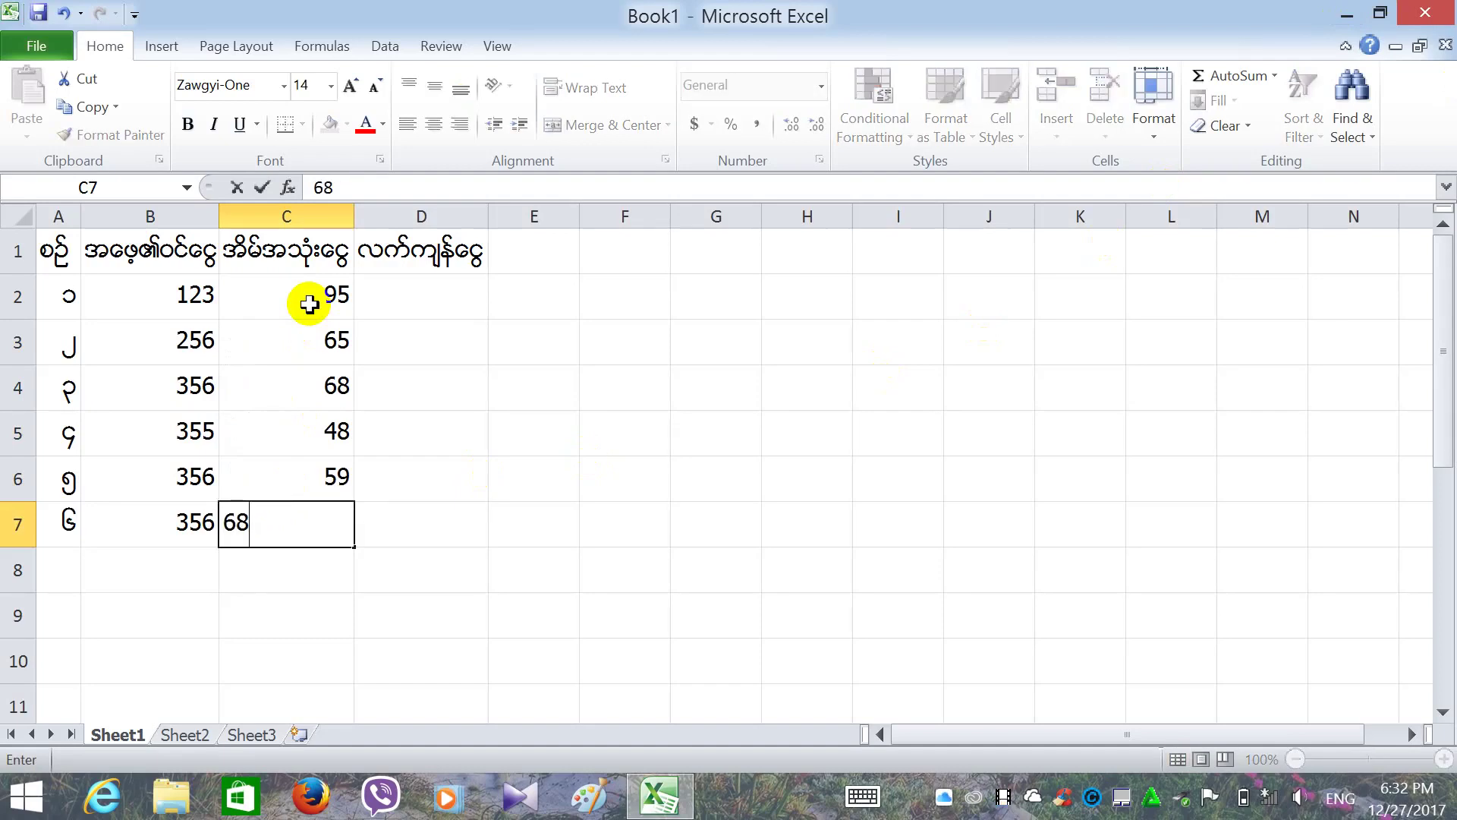
left_click(415, 310)
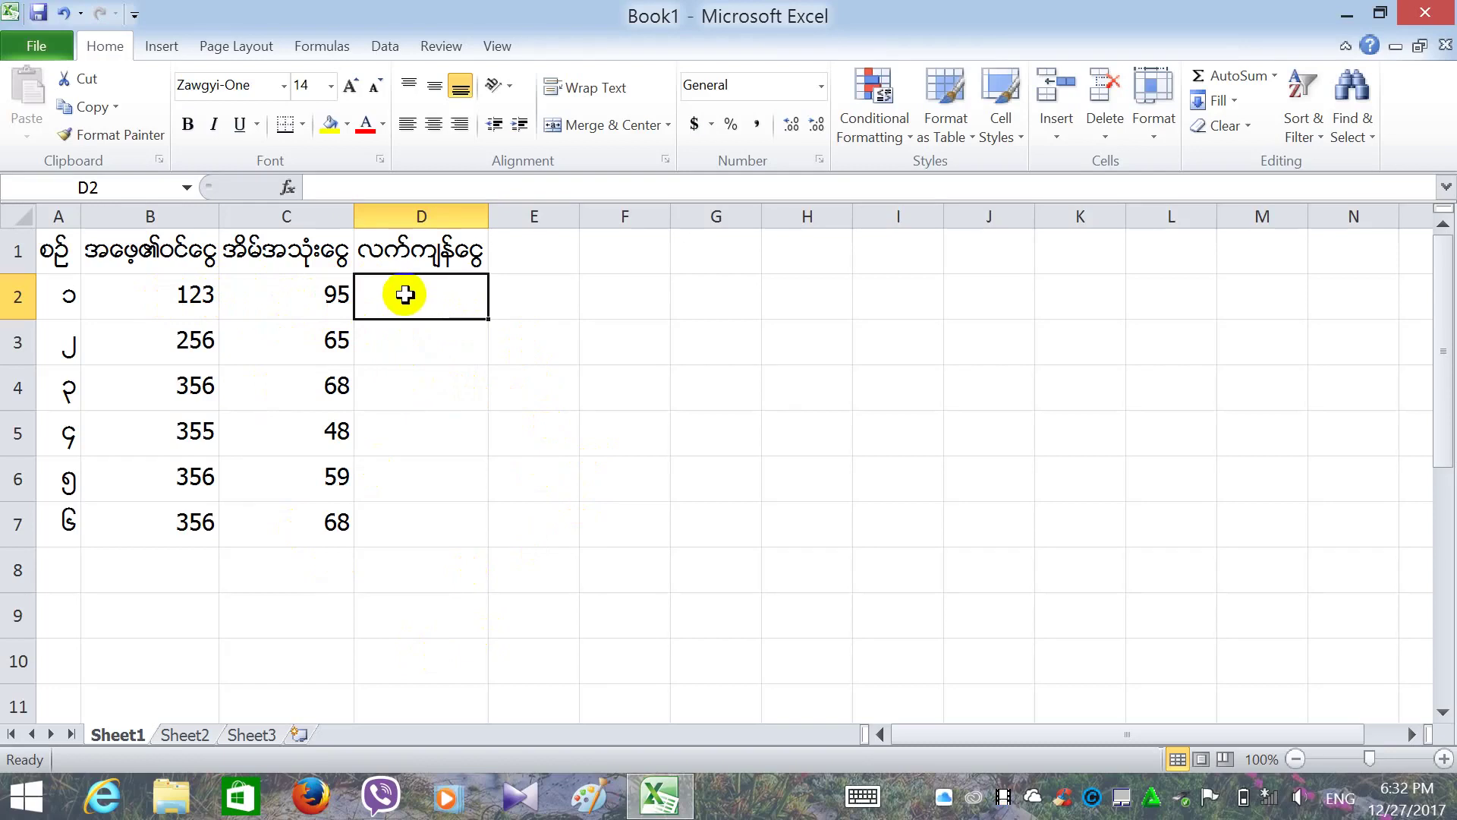
- Enter the formula =B2-C2 in D2 so it shows a balance of 28
left_click(318, 186)
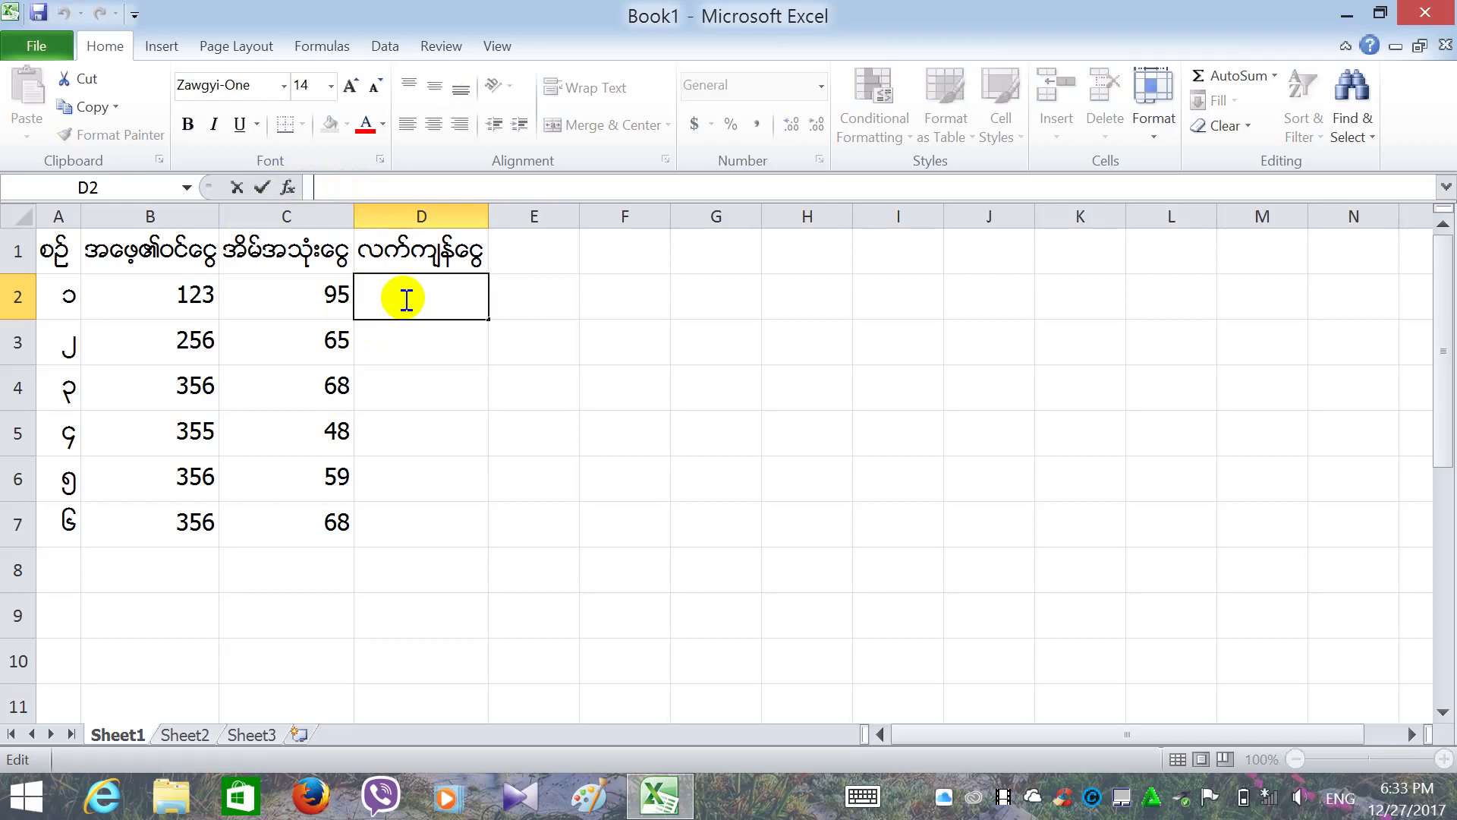
type("=")
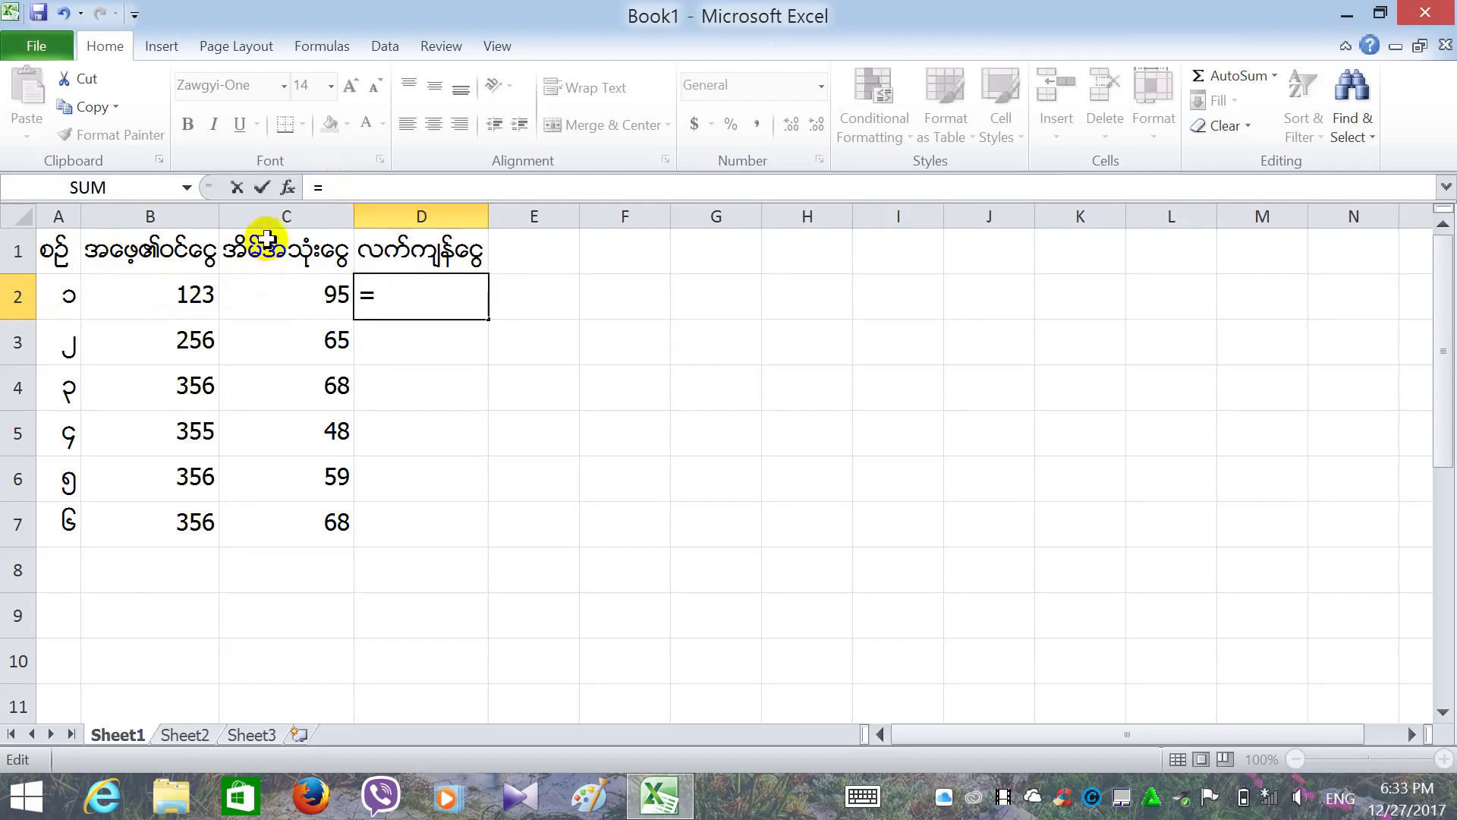
left_click(180, 304)
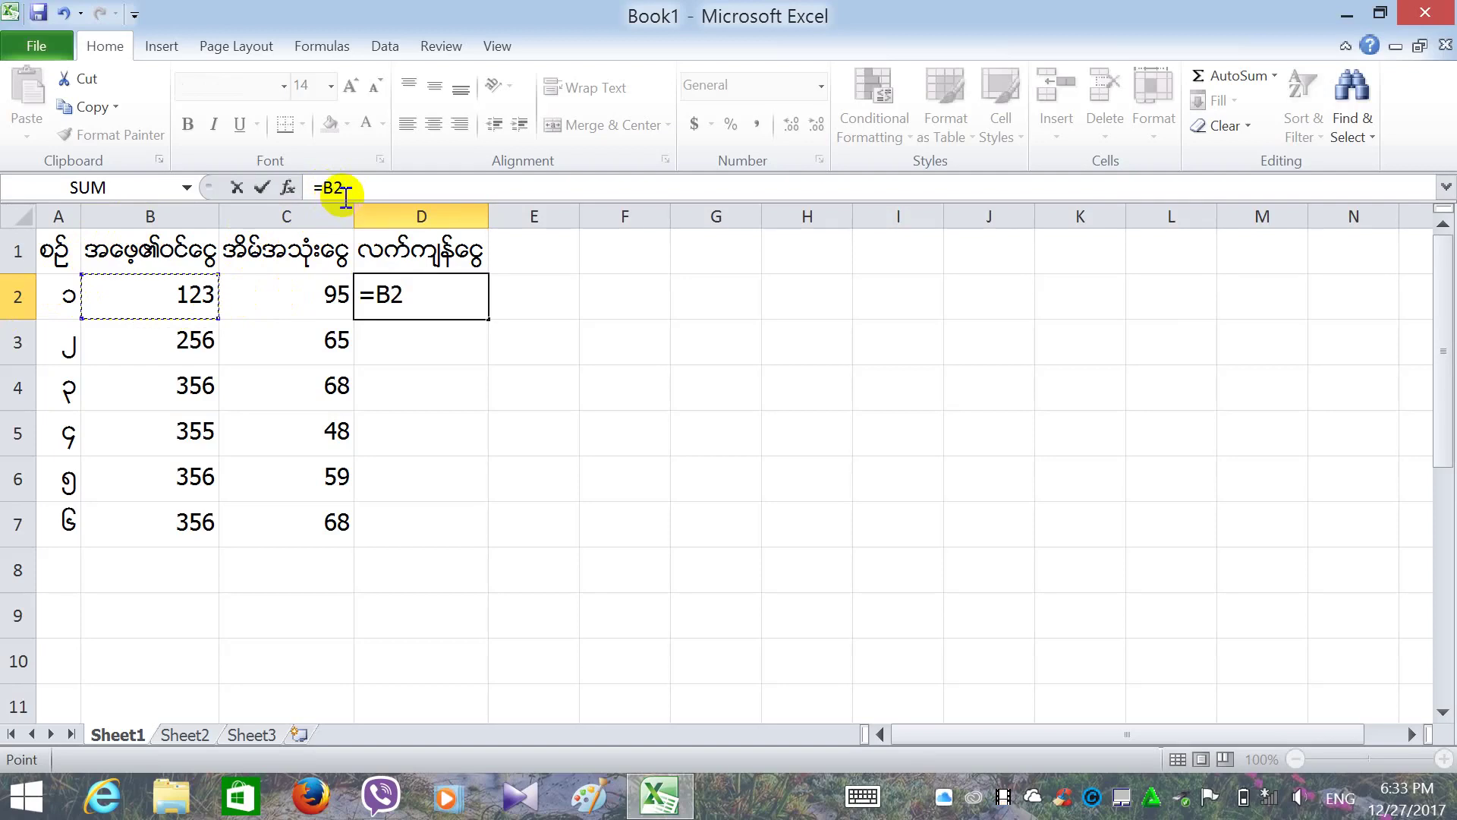
left_click(211, 289)
type("-")
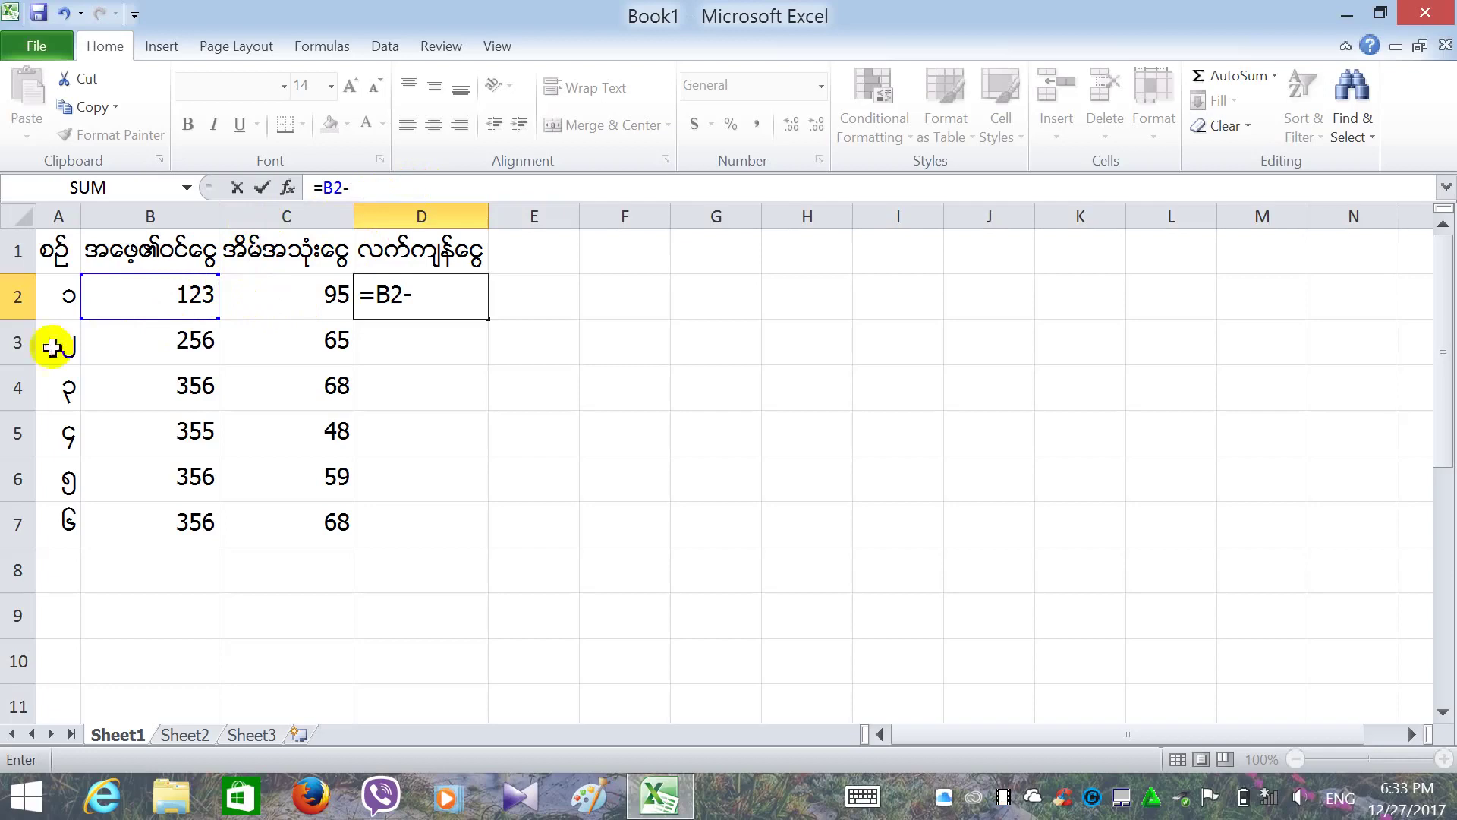
left_click(267, 288)
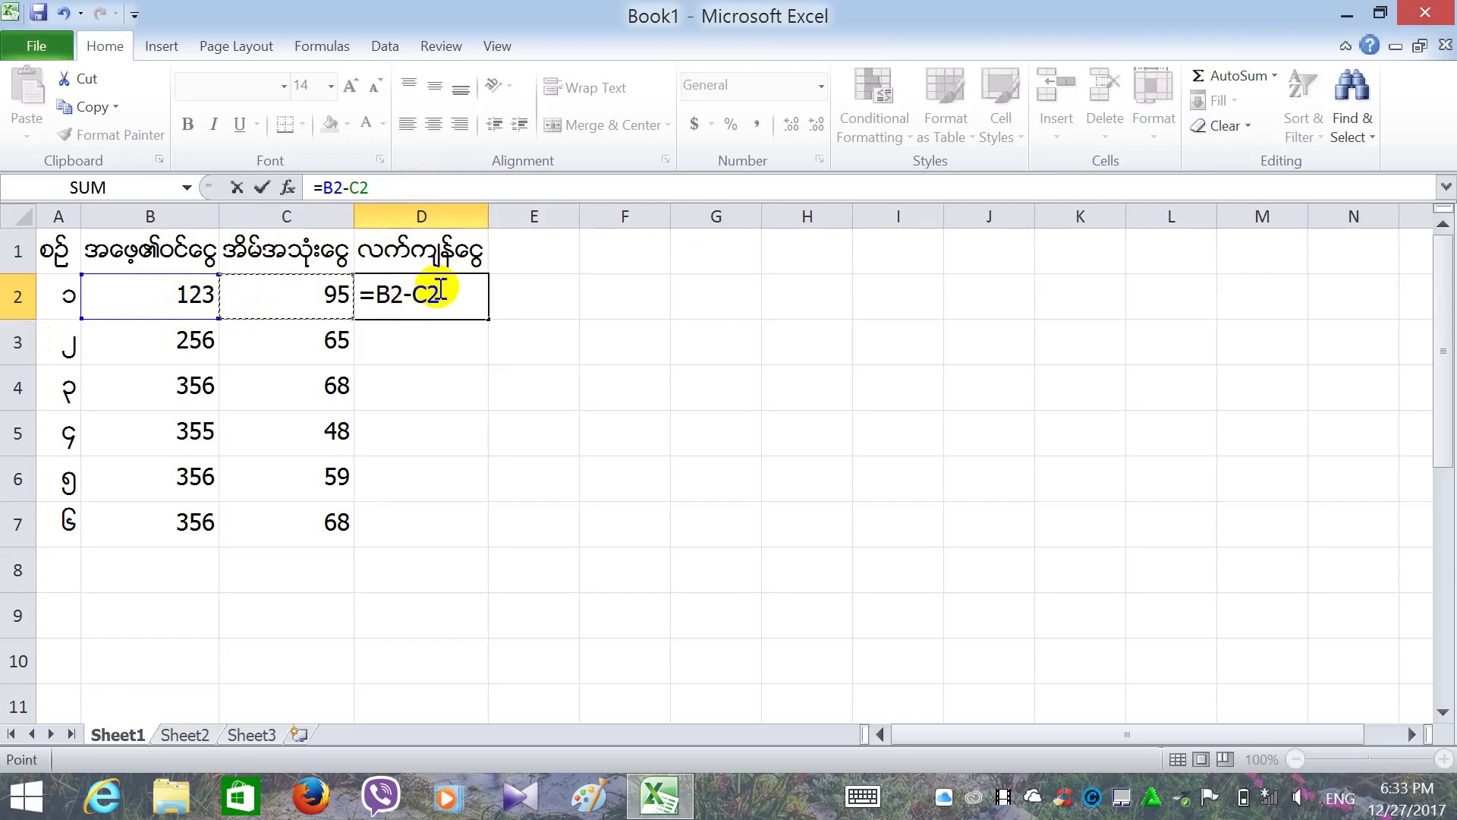
key("Return")
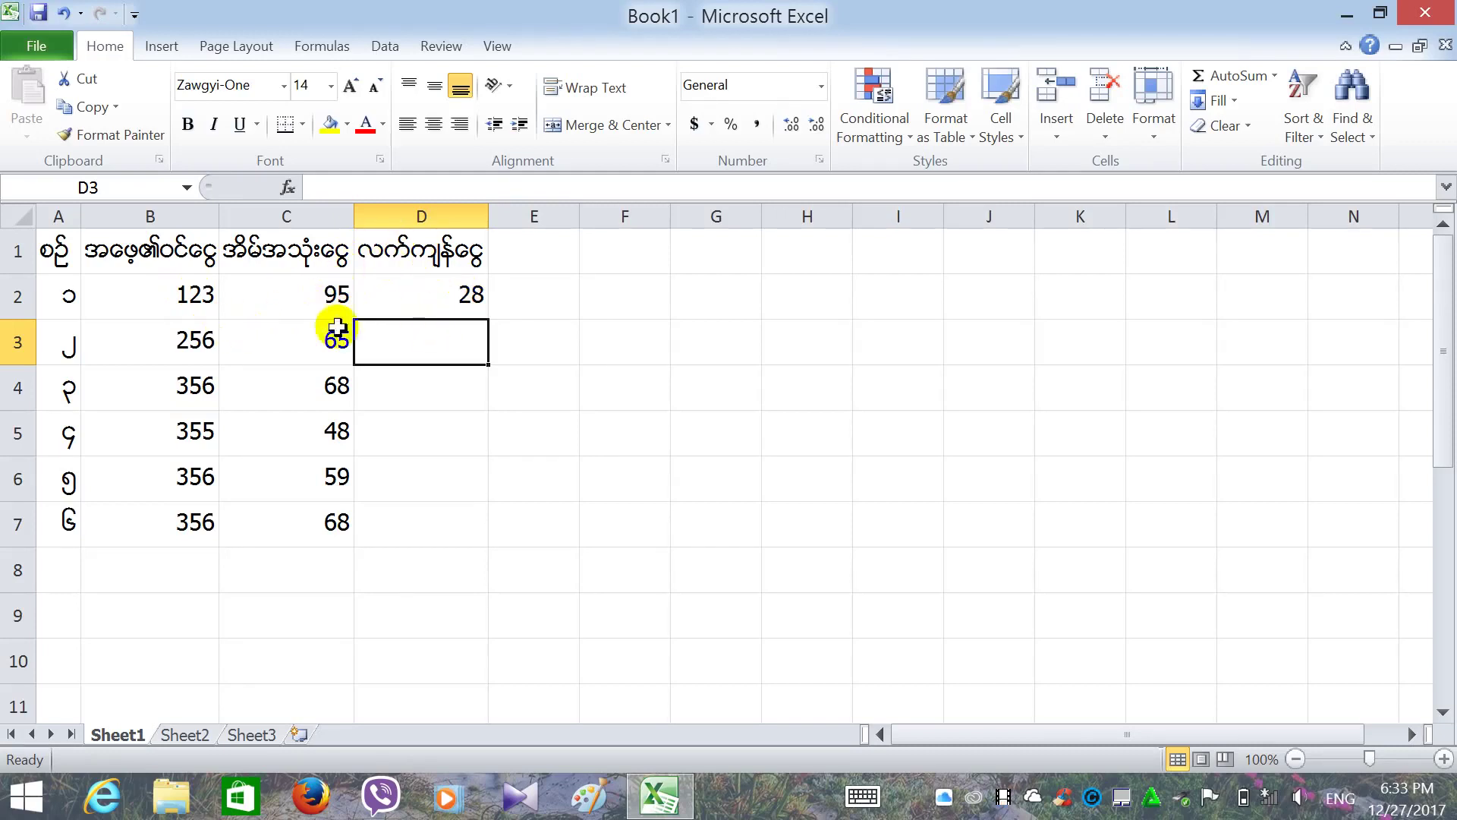
- Fill D2's formula down to D7, giving balances 191, 288, 307, 297 and 288
left_click(415, 295)
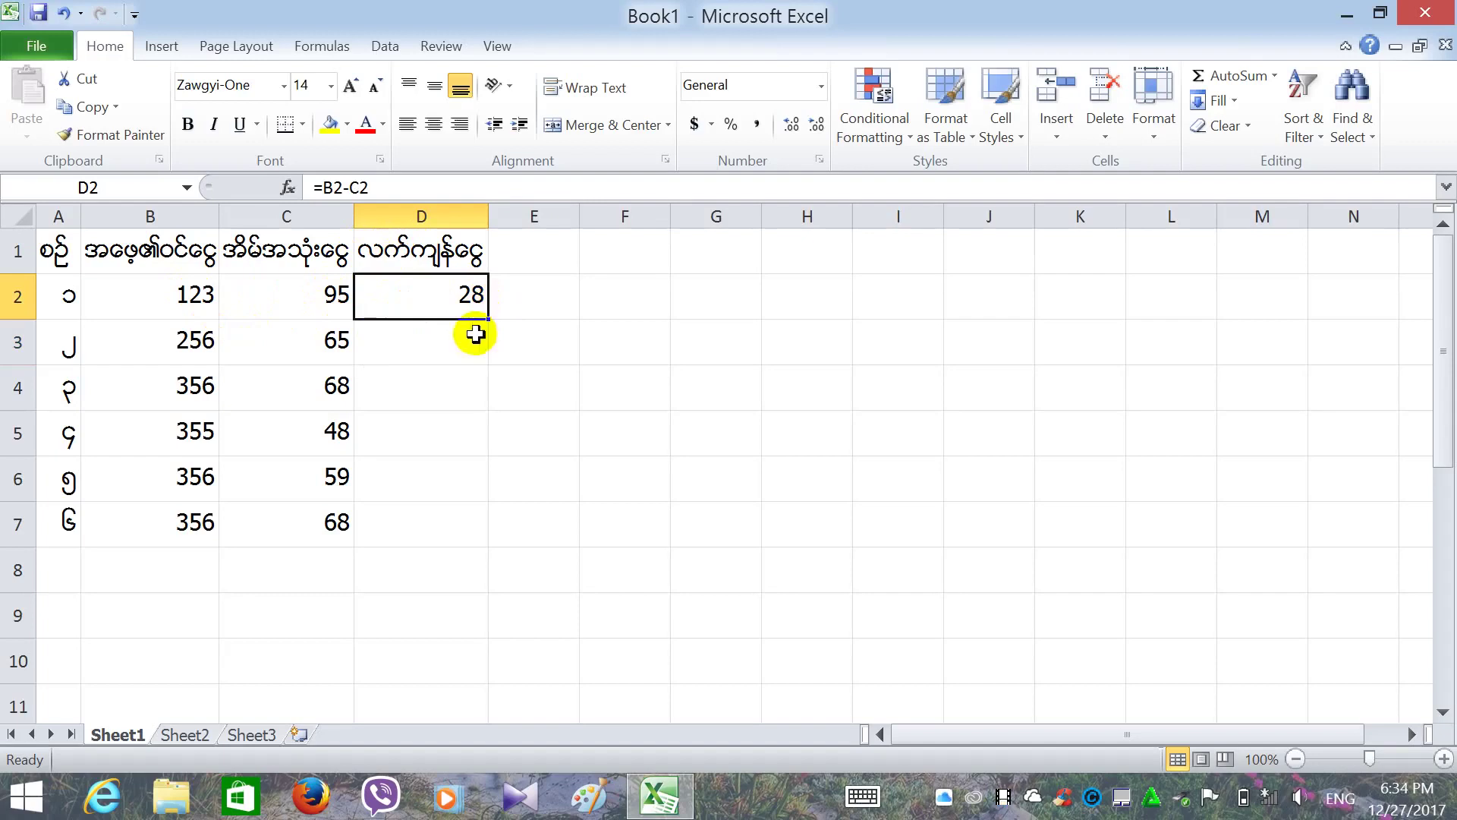
left_click(422, 355)
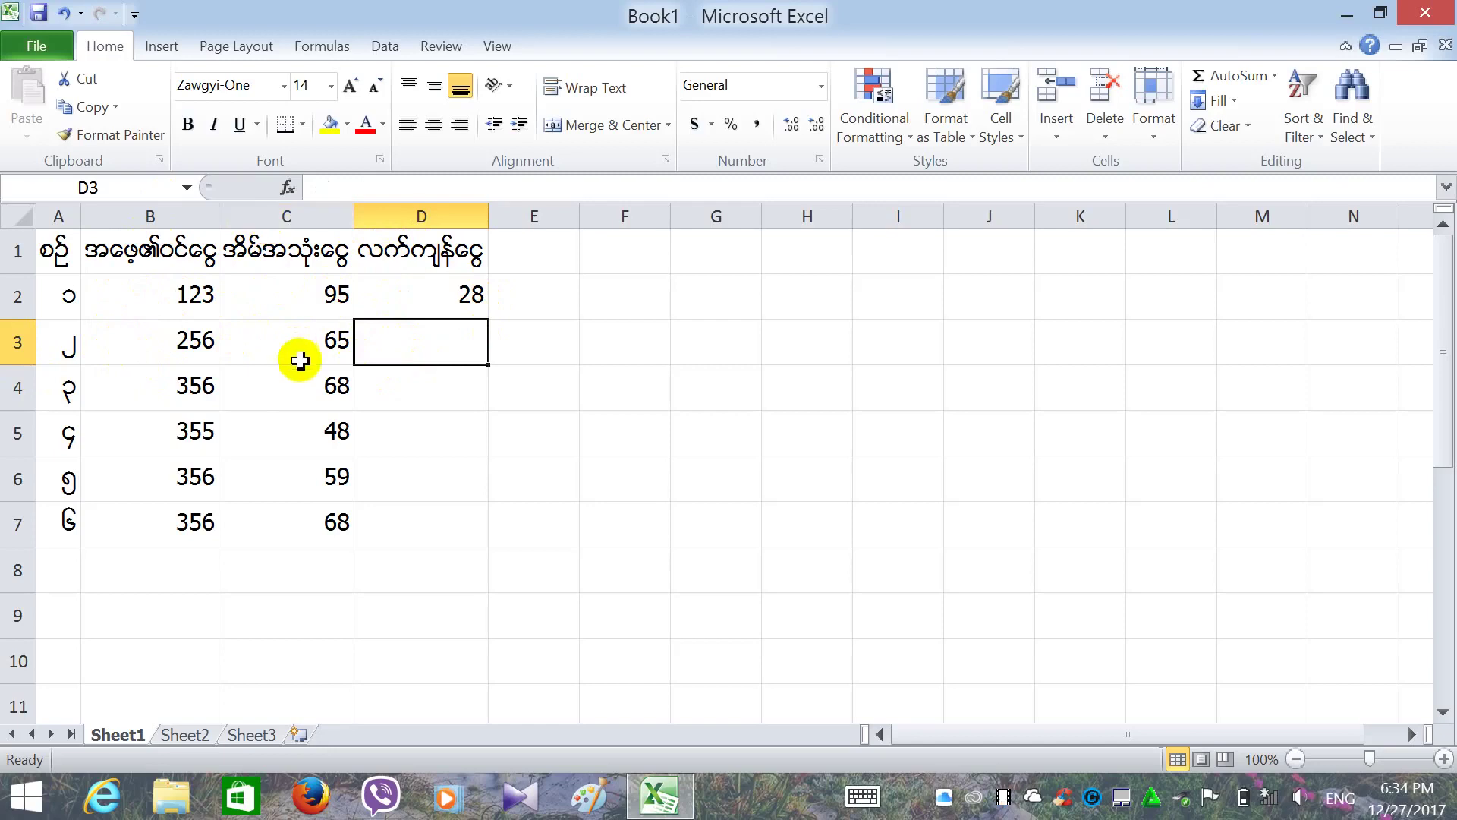
left_click(401, 291)
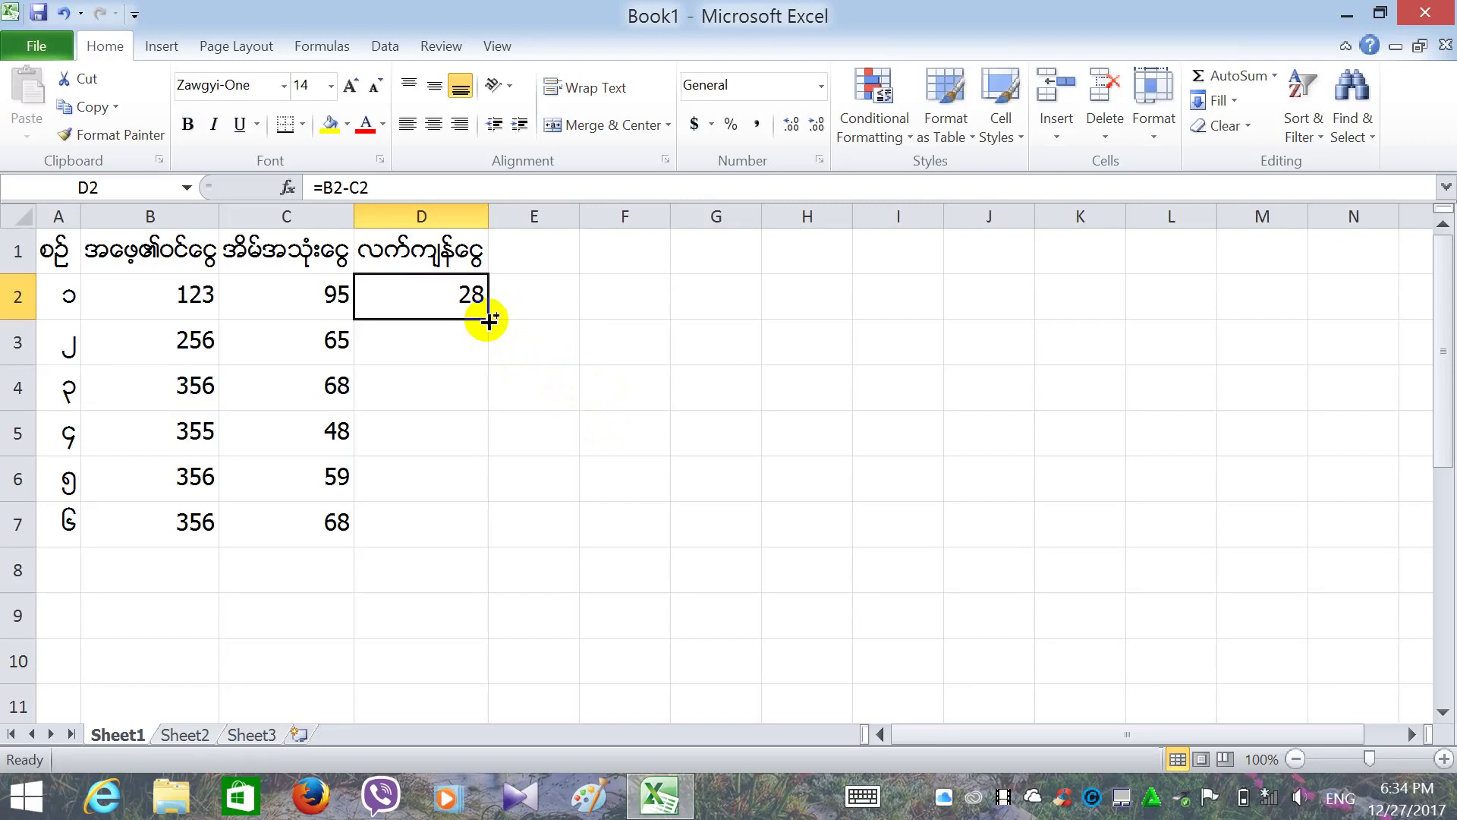
left_click_drag(488, 321, 493, 536)
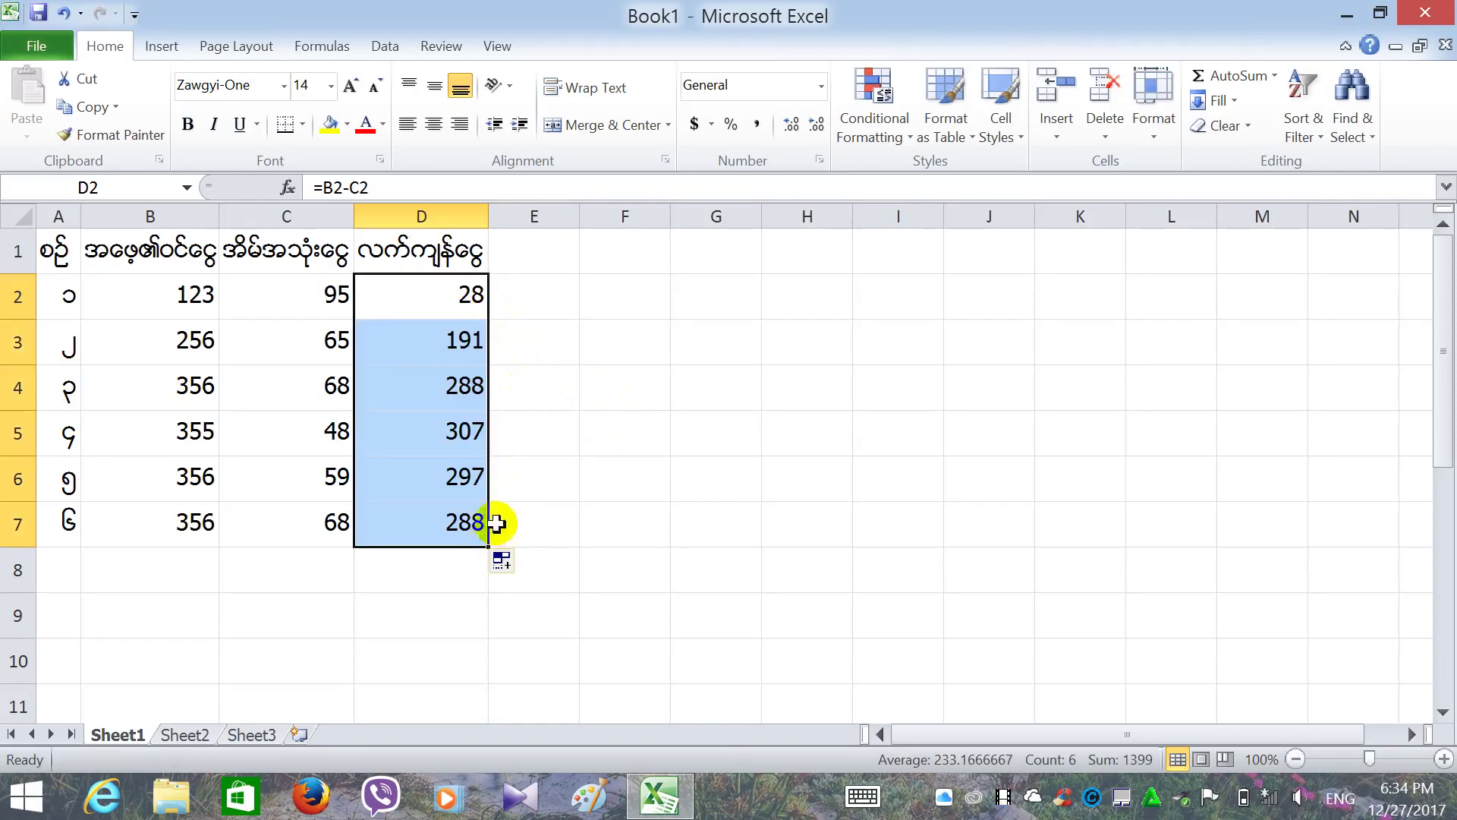
left_click(554, 423)
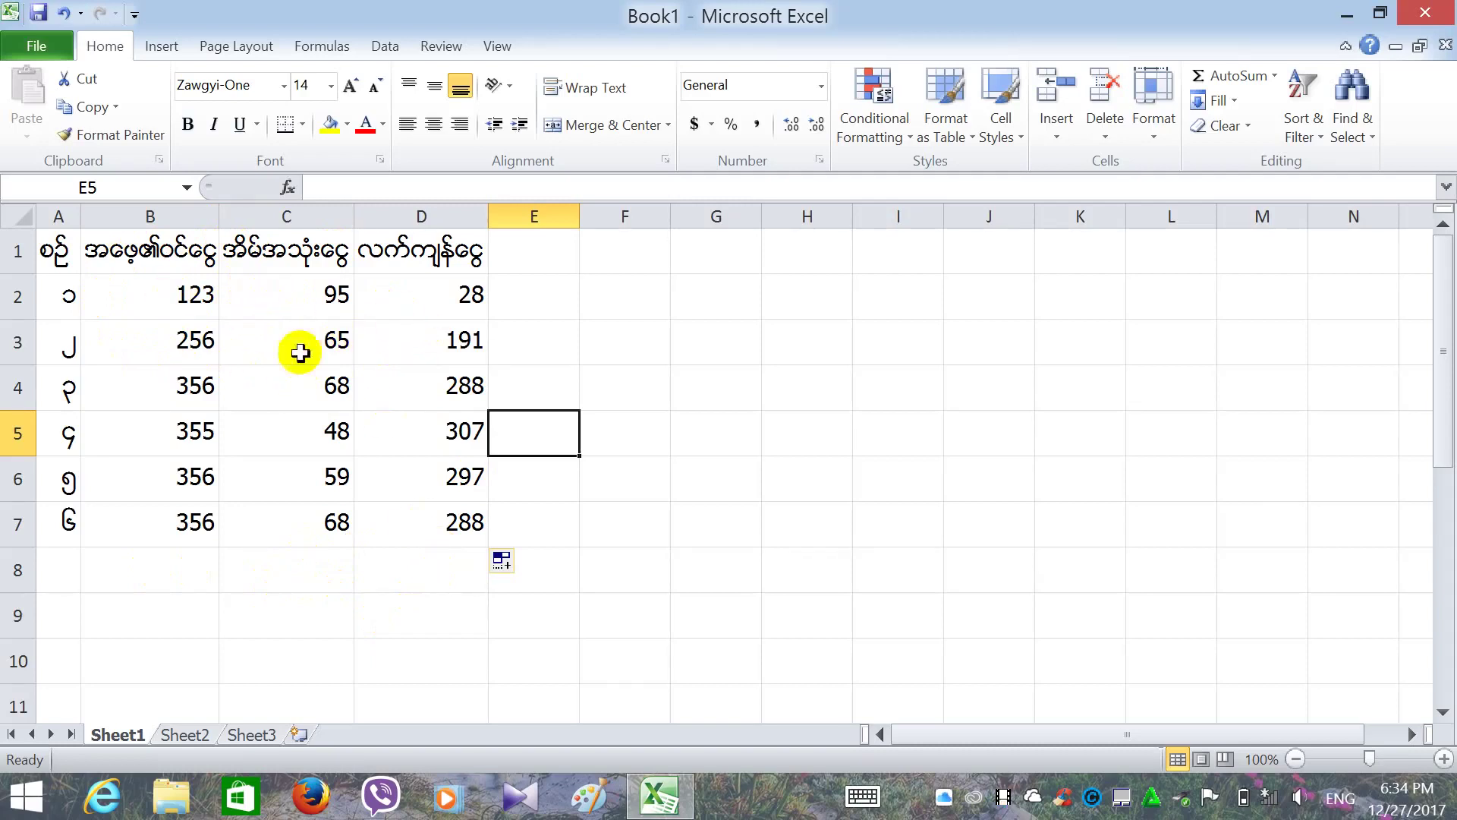
left_click(402, 346)
left_click(402, 300)
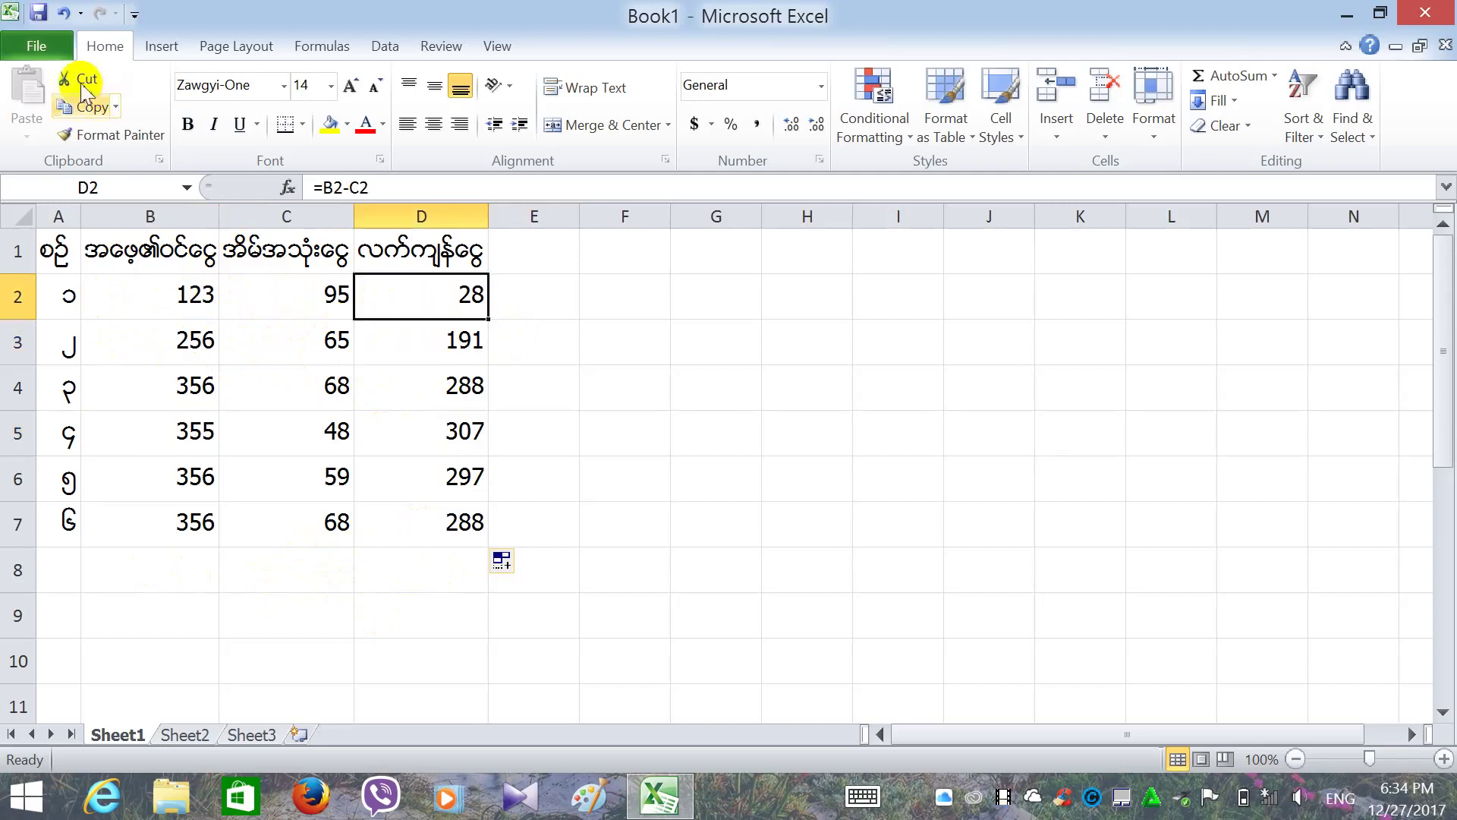
- Open Save As in the Documents folder and name the file ashinThuseikta1001
left_click(55, 55)
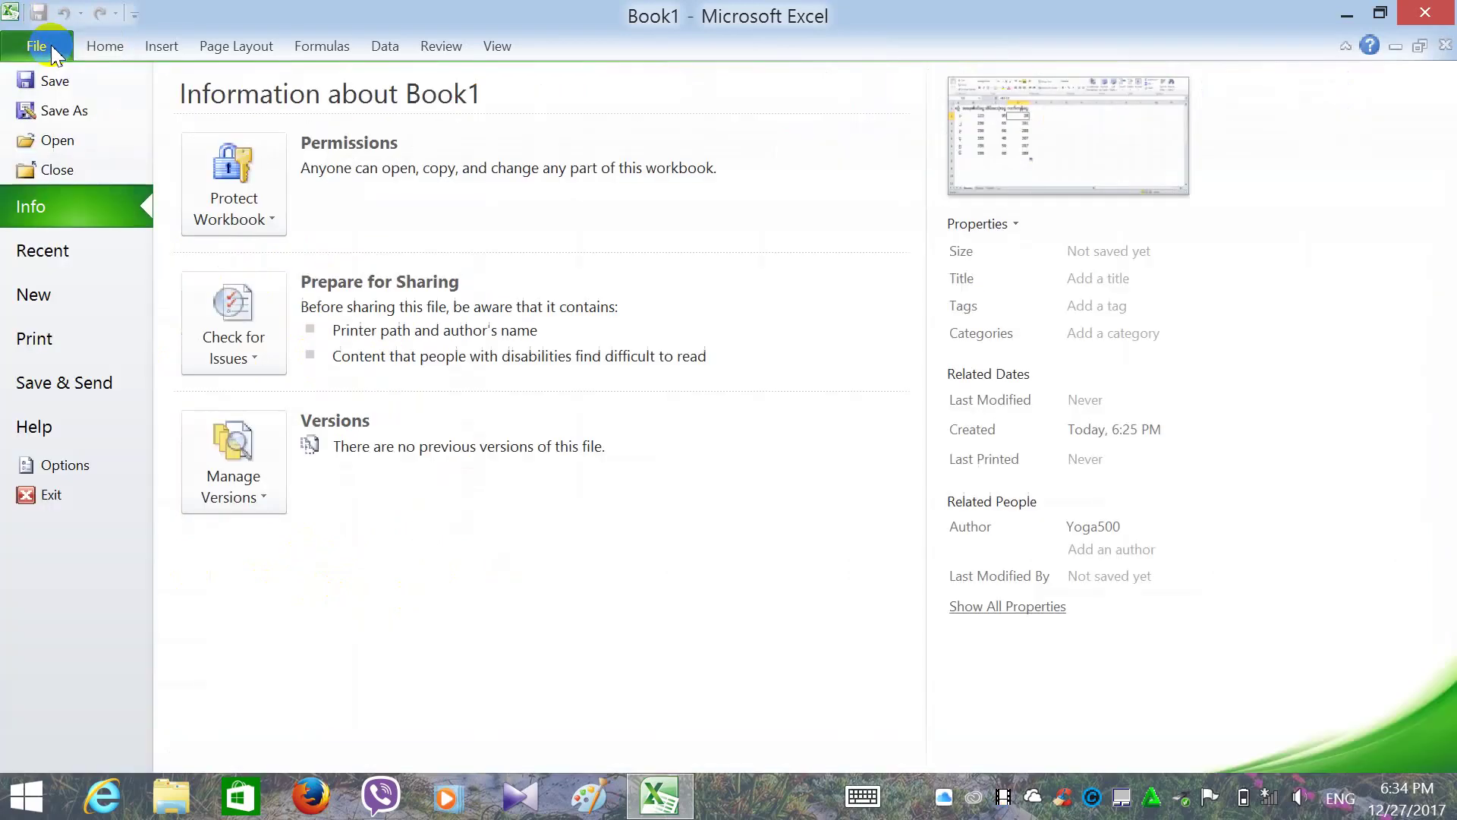
left_click(64, 120)
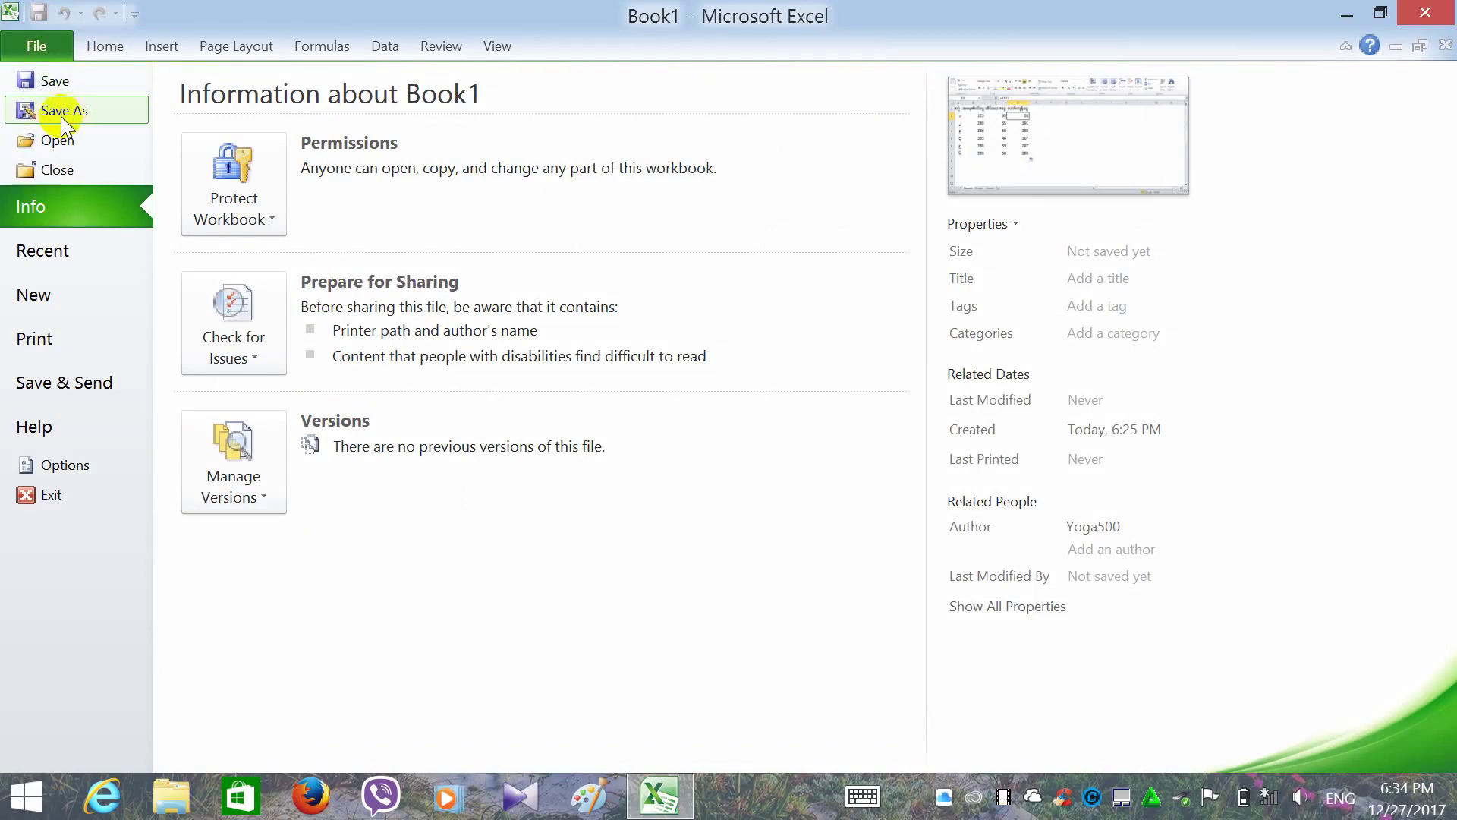
left_click(99, 114)
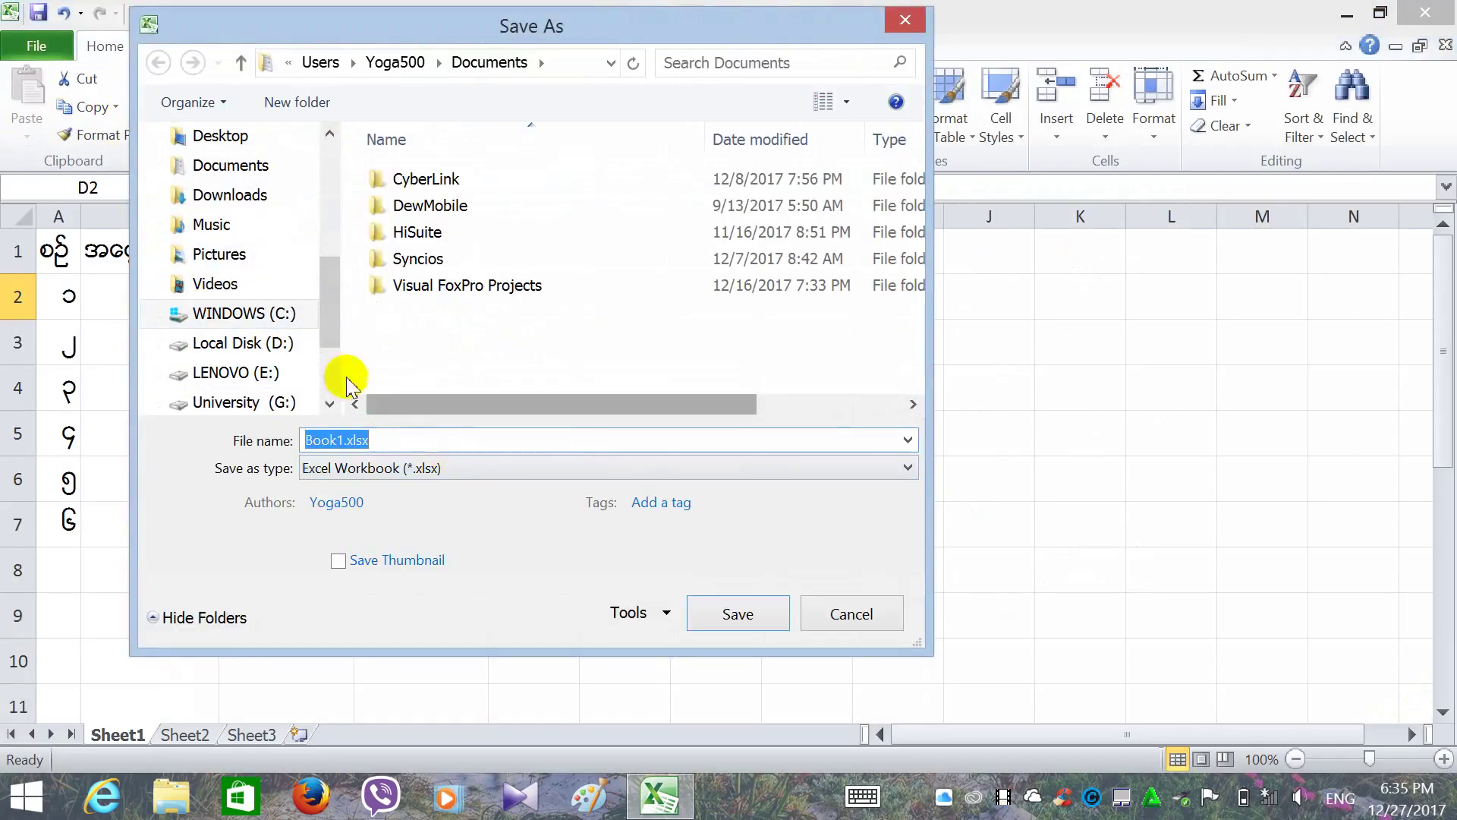
mouse_move(230, 166)
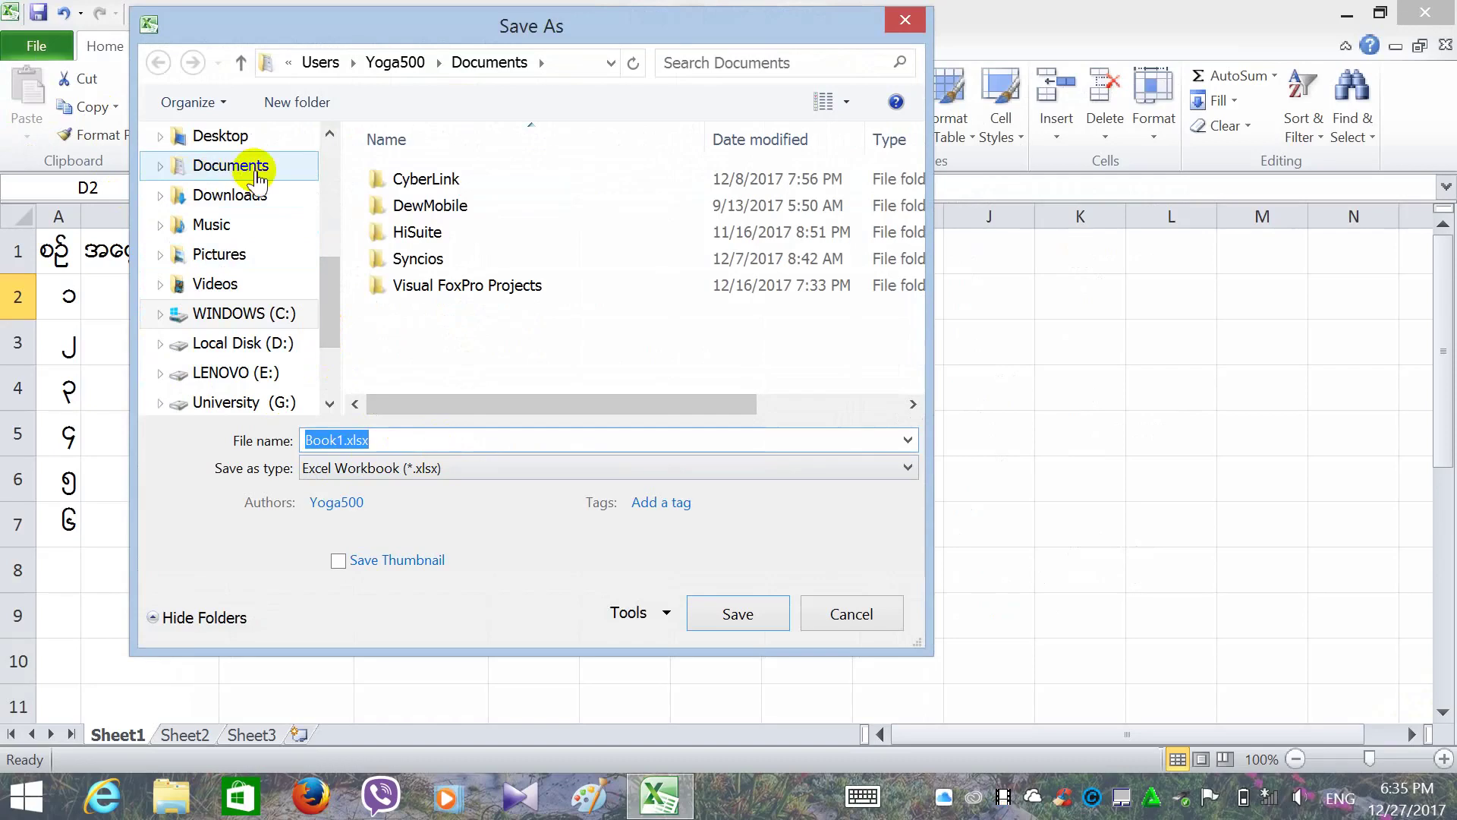
left_click(256, 176)
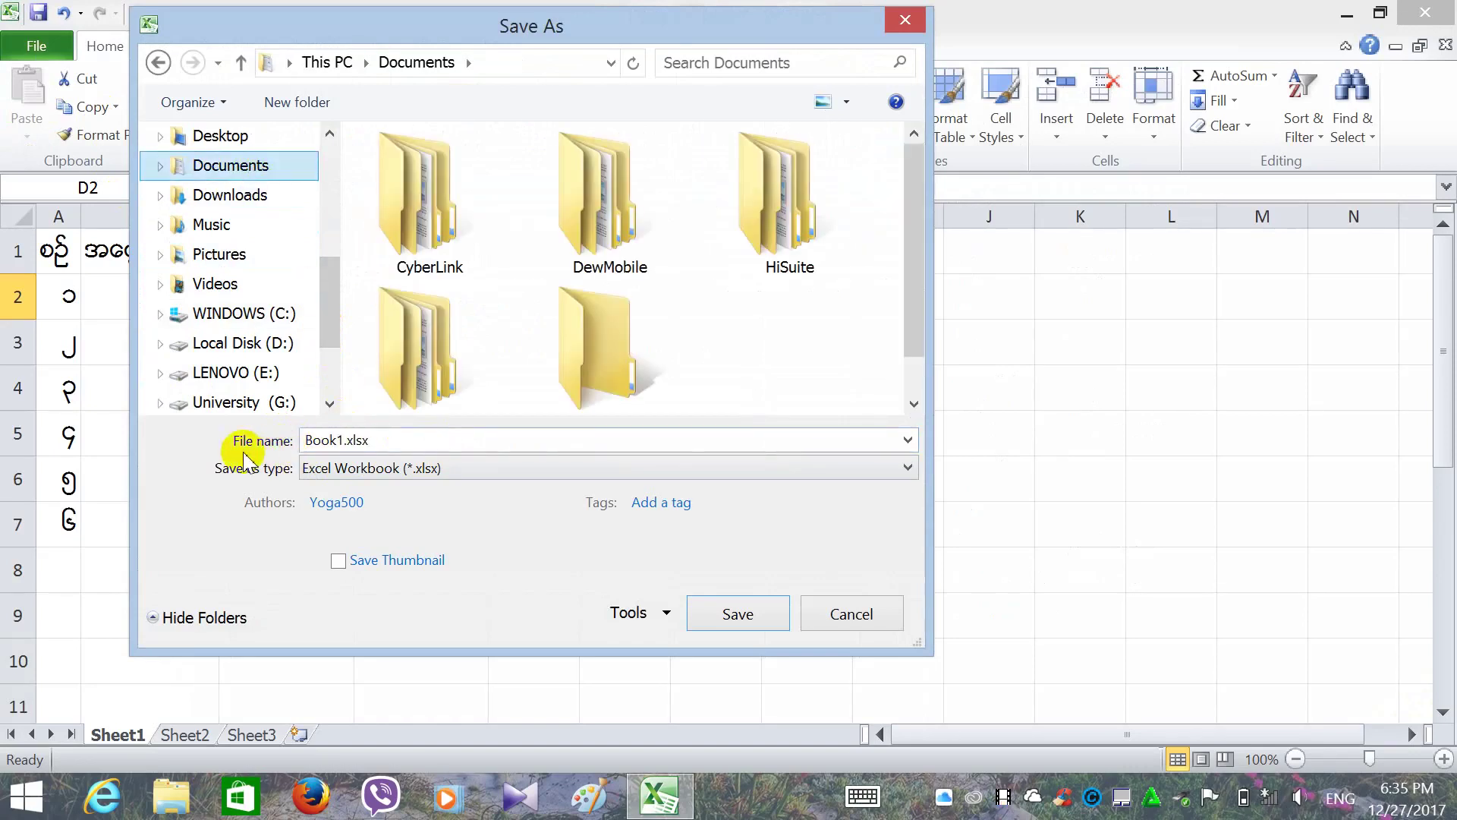
double_click(325, 441)
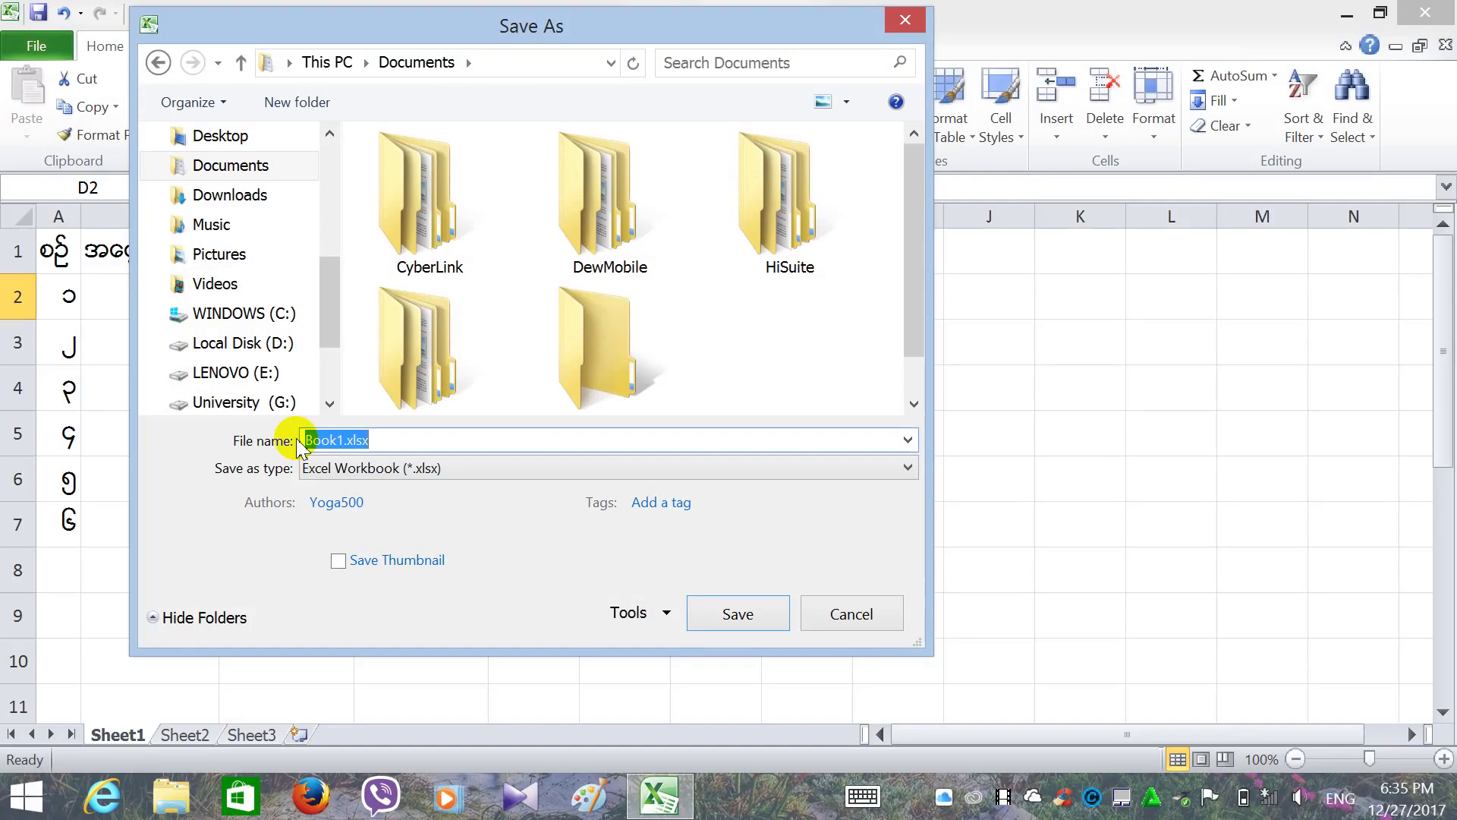
type("ashinThuseikta1001")
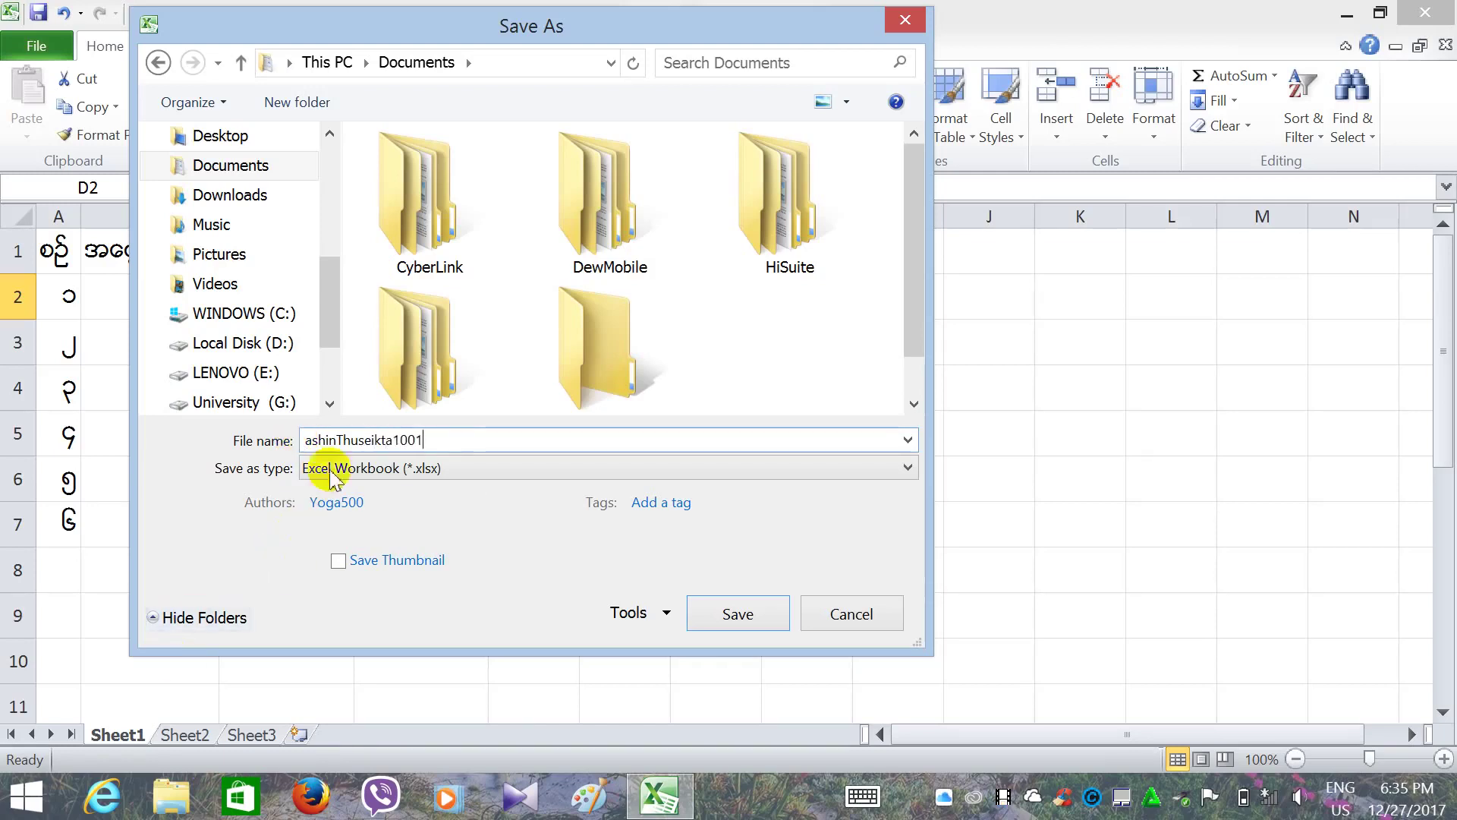
left_click(393, 442)
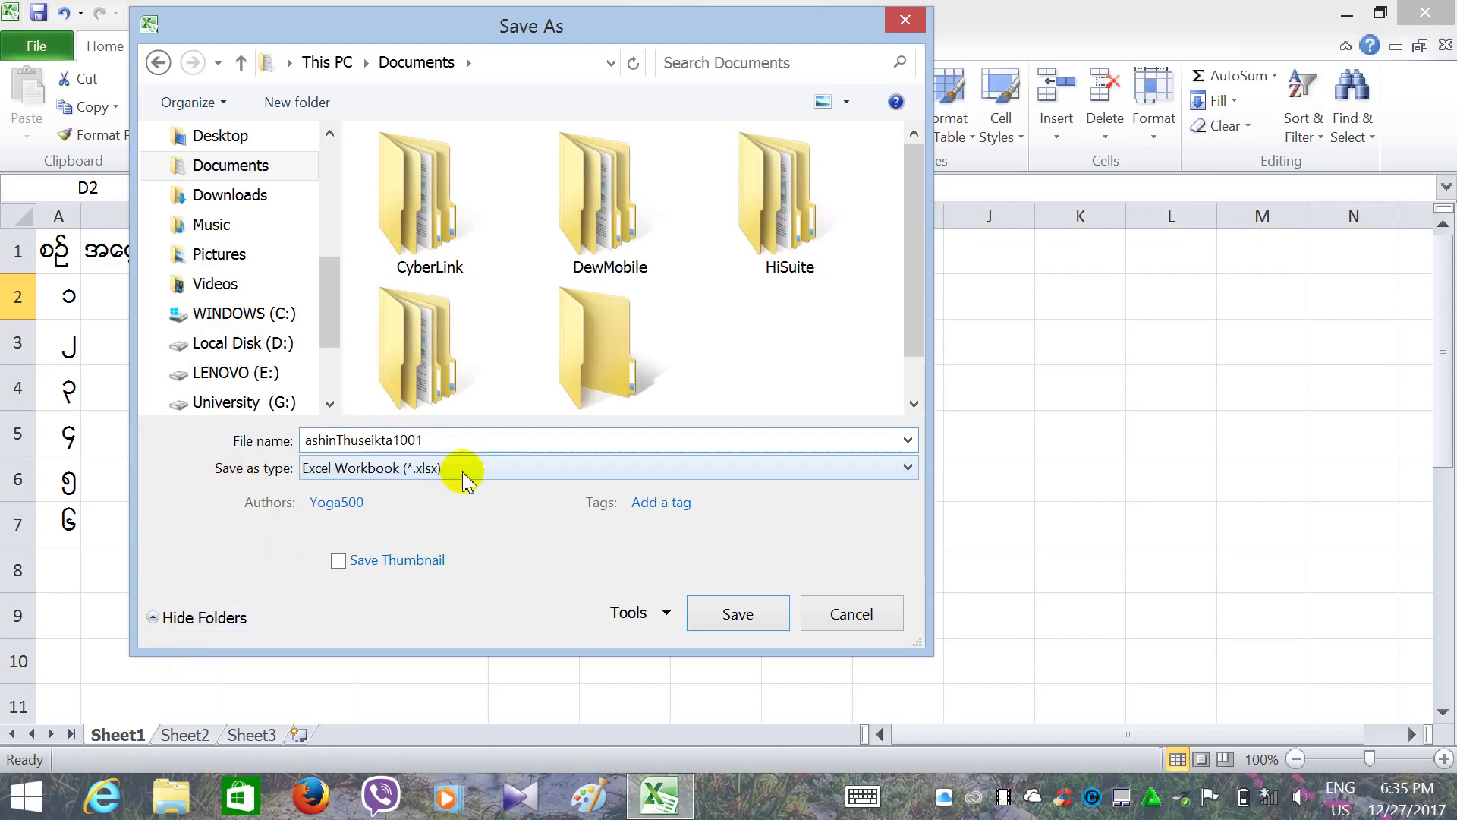
- Set the save type to Excel 97-2003 Workbook (*.xls)
left_click(504, 468)
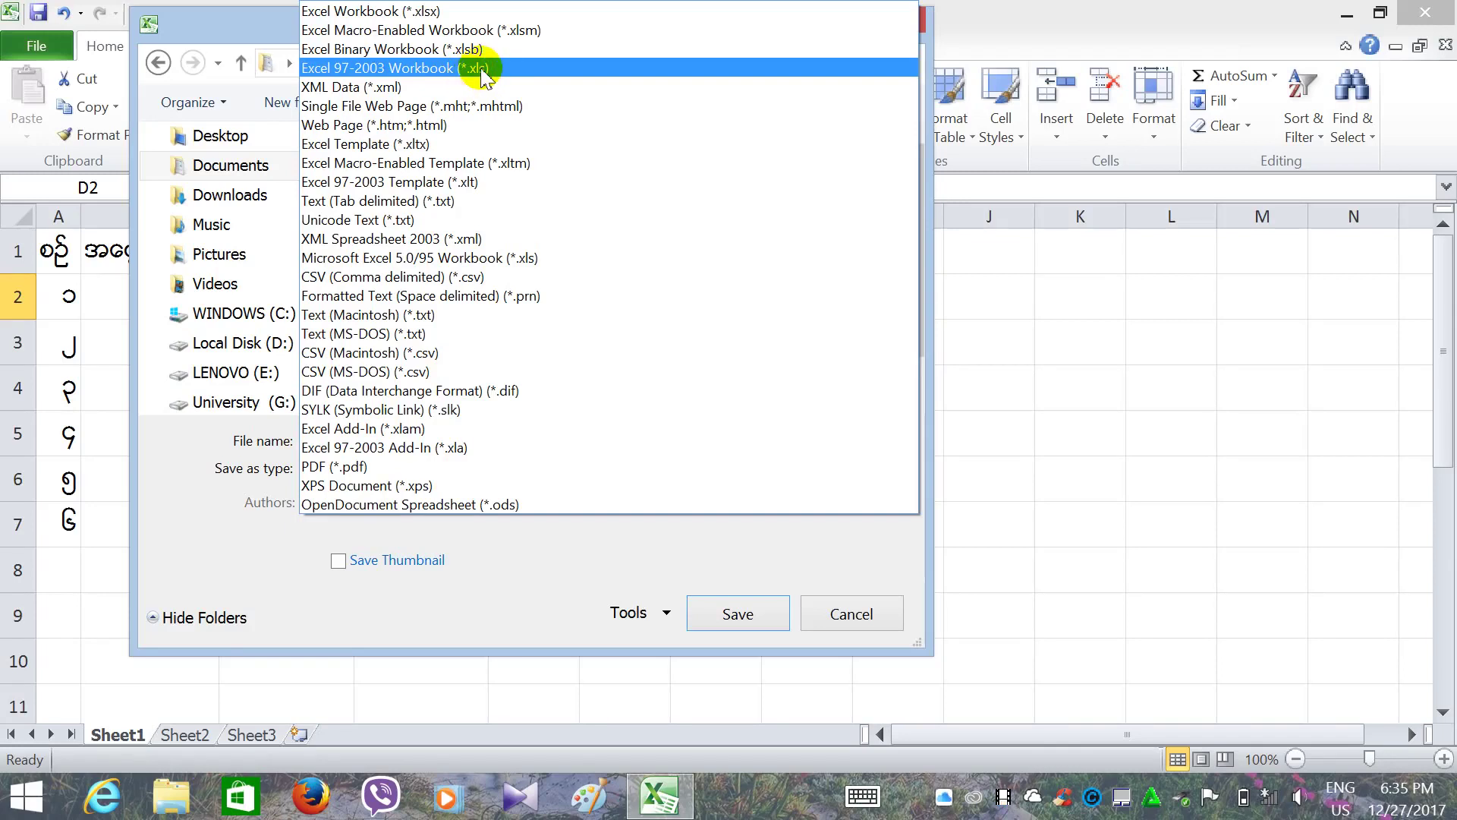
left_click(481, 72)
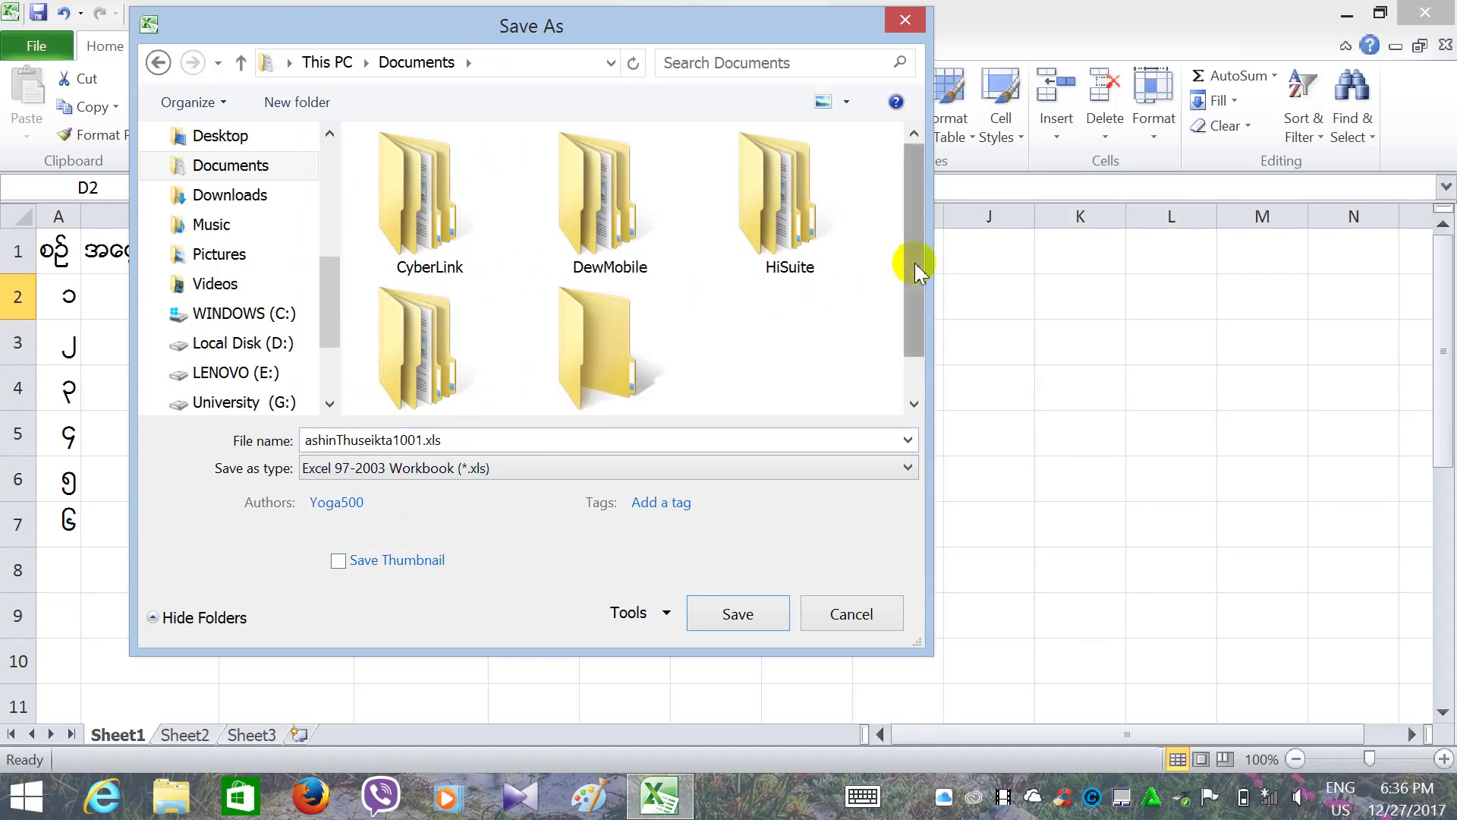
left_click_drag(916, 267, 920, 306)
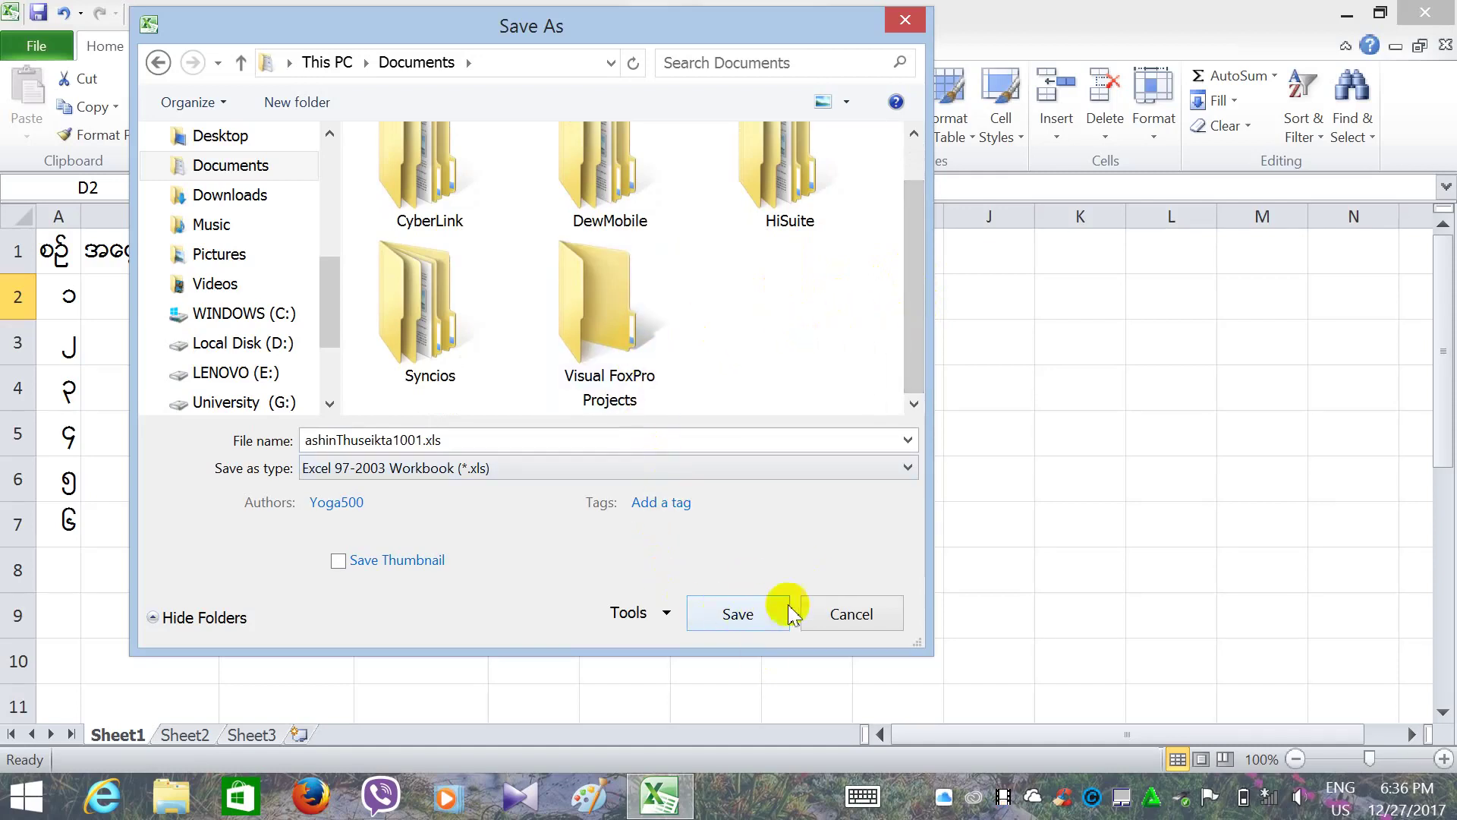
- In General Options, set and confirm both a password to open and a password to modify
left_click(661, 615)
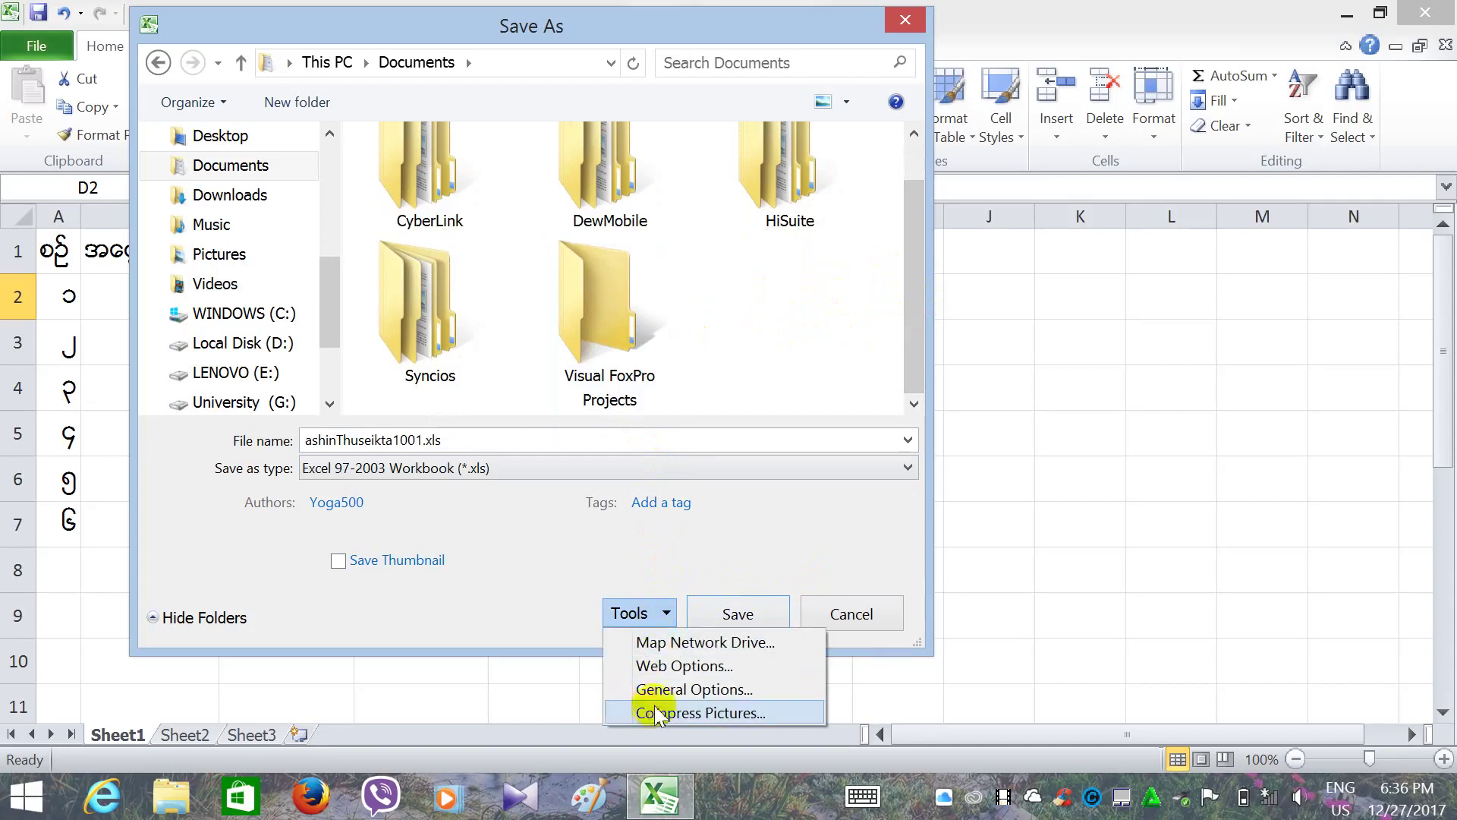
left_click(736, 689)
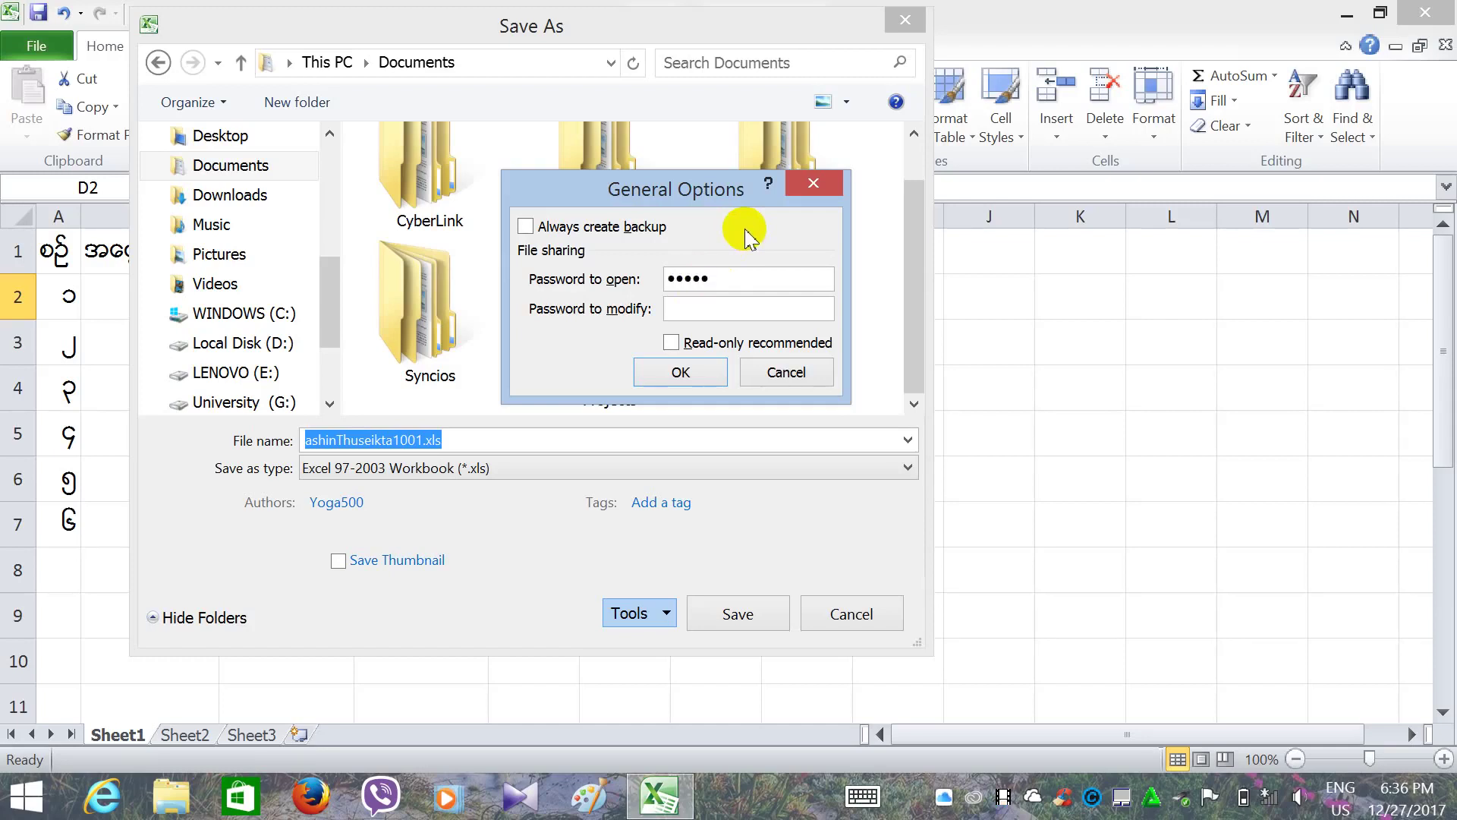
left_click(694, 309)
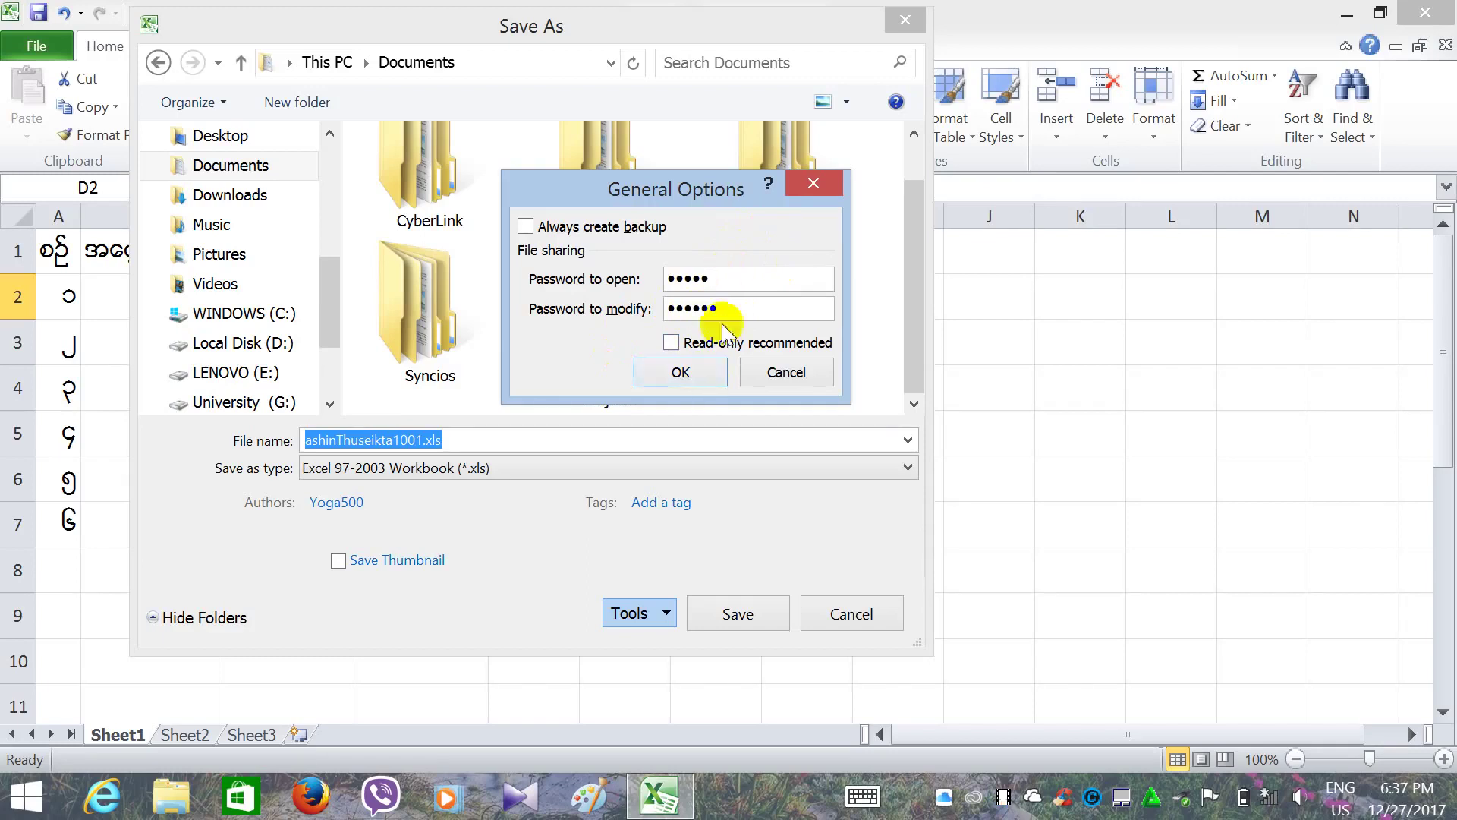
left_click(704, 375)
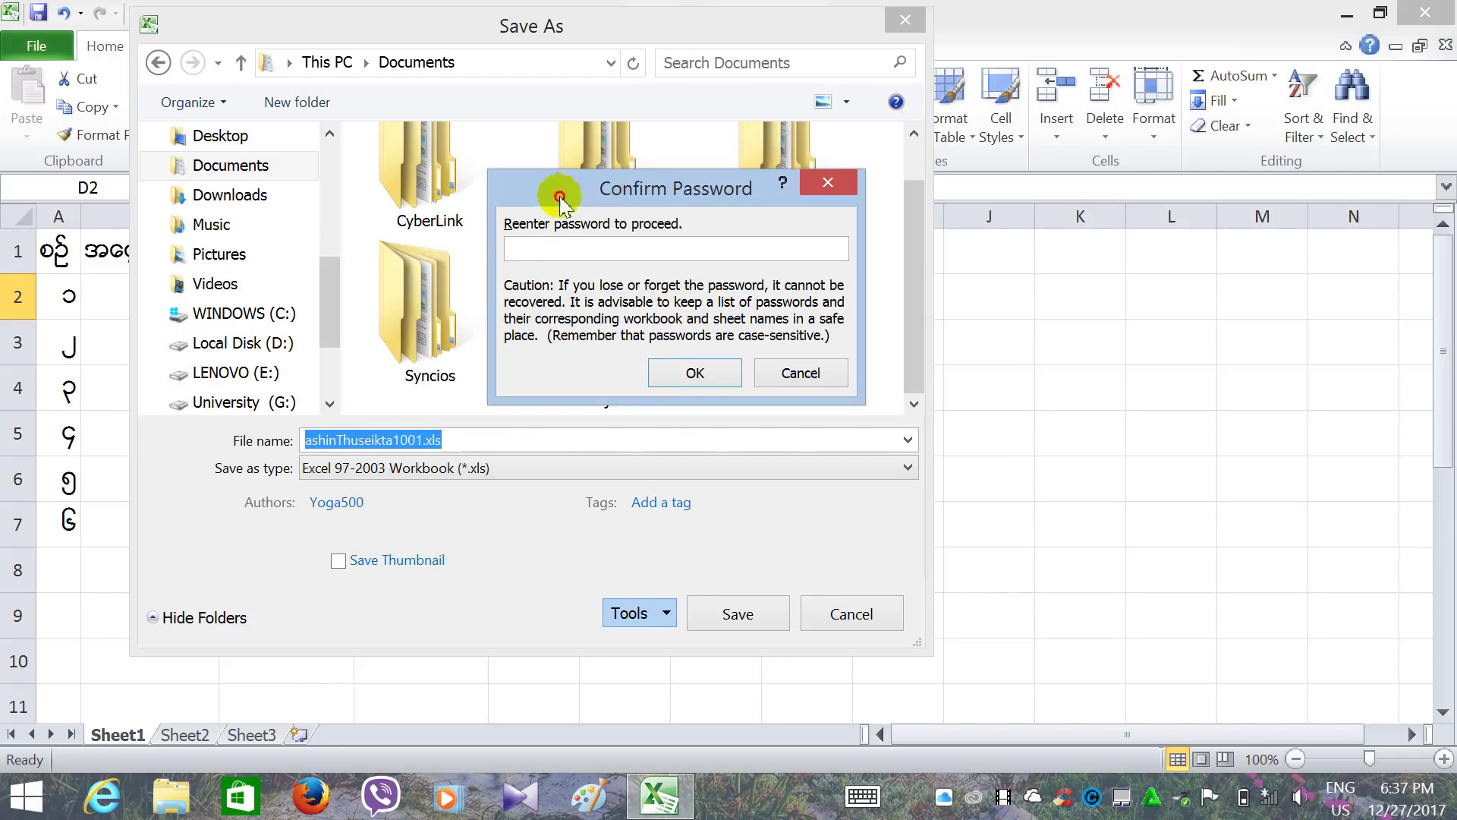
left_click_drag(606, 199, 748, 435)
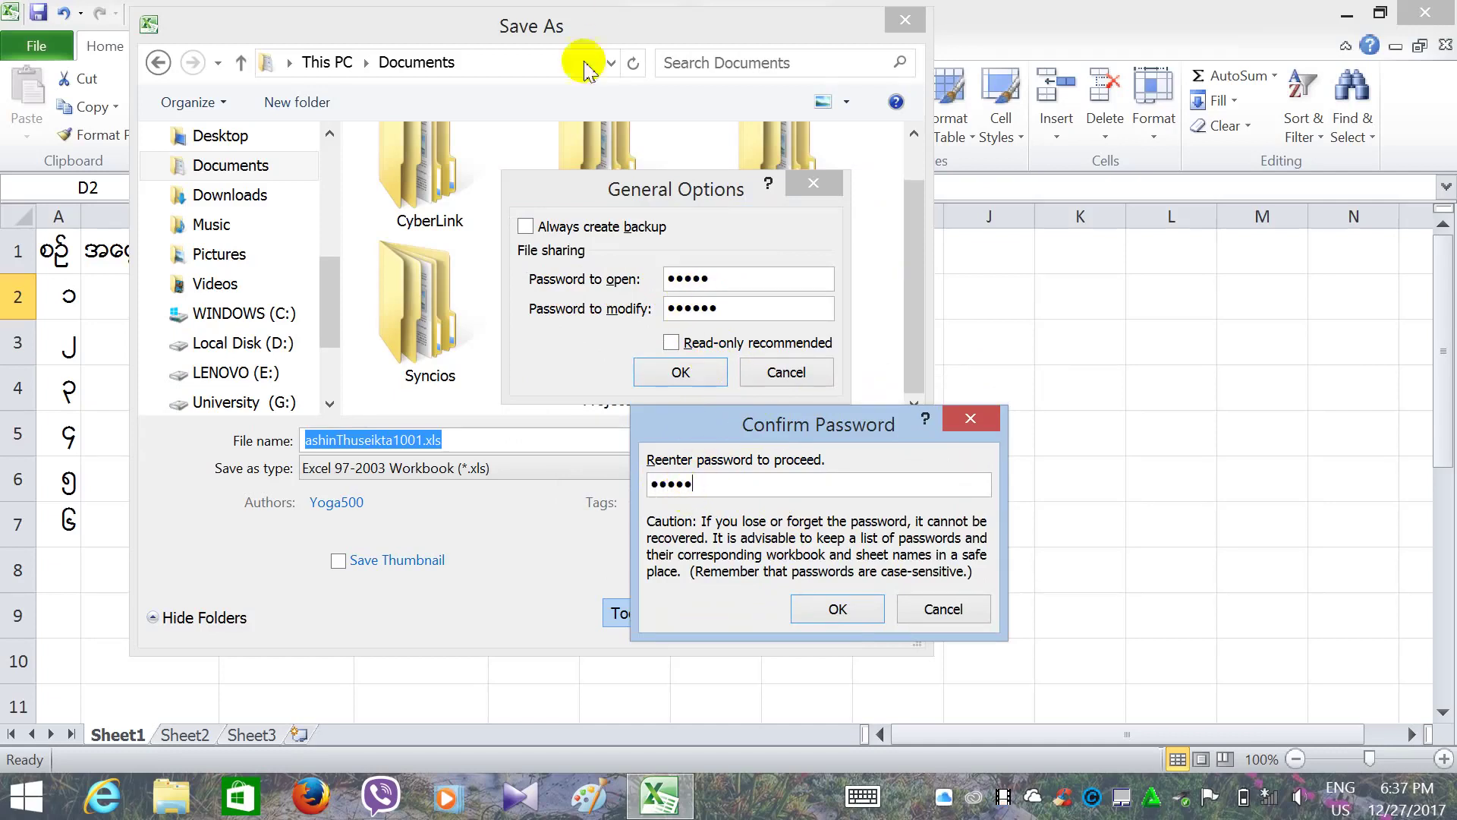
left_click(845, 612)
mouse_move(798, 414)
left_mouse_down()
mouse_move(924, 302)
mouse_move(855, 342)
left_mouse_up()
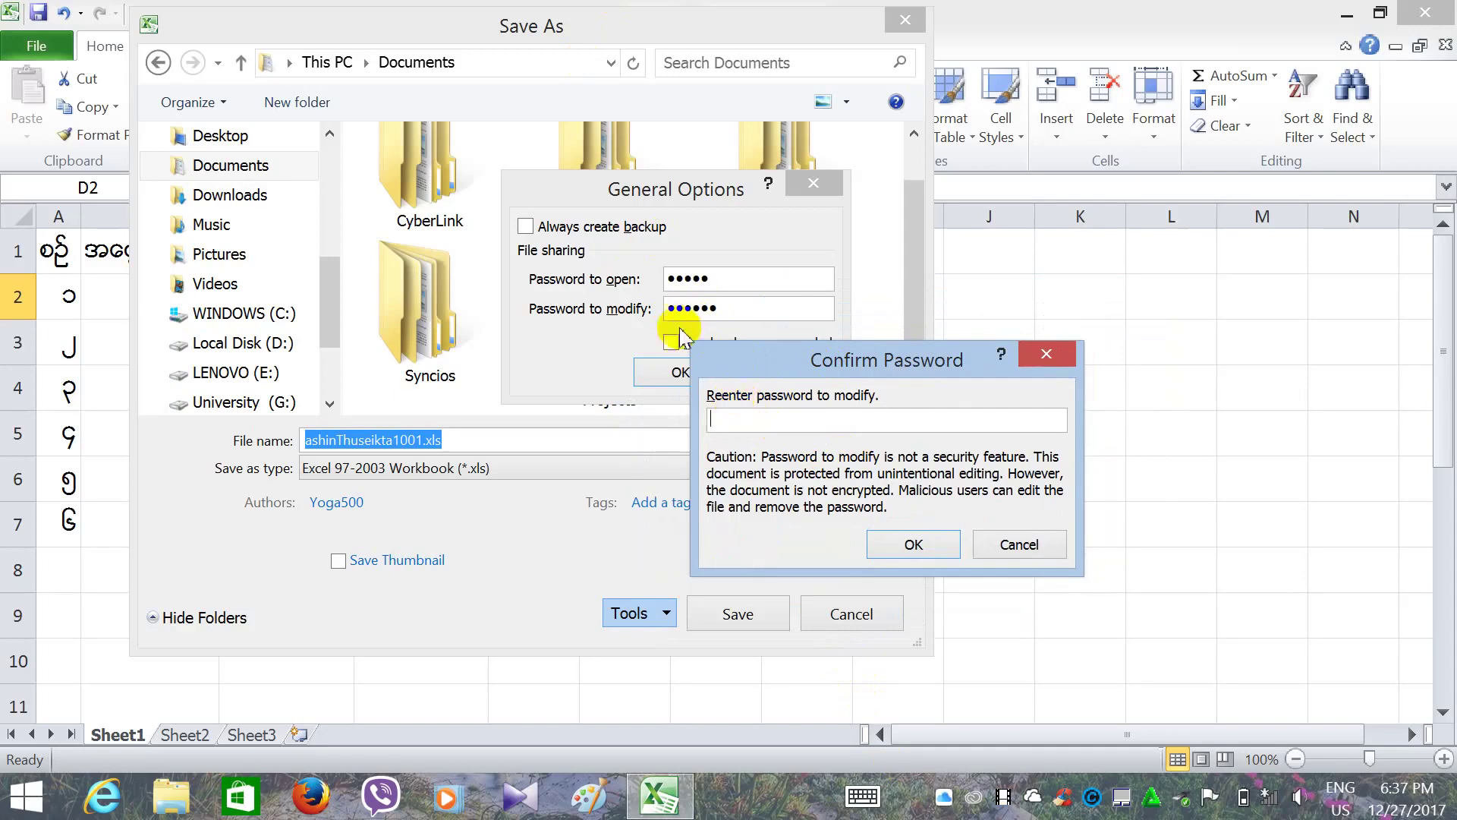
left_click(753, 427)
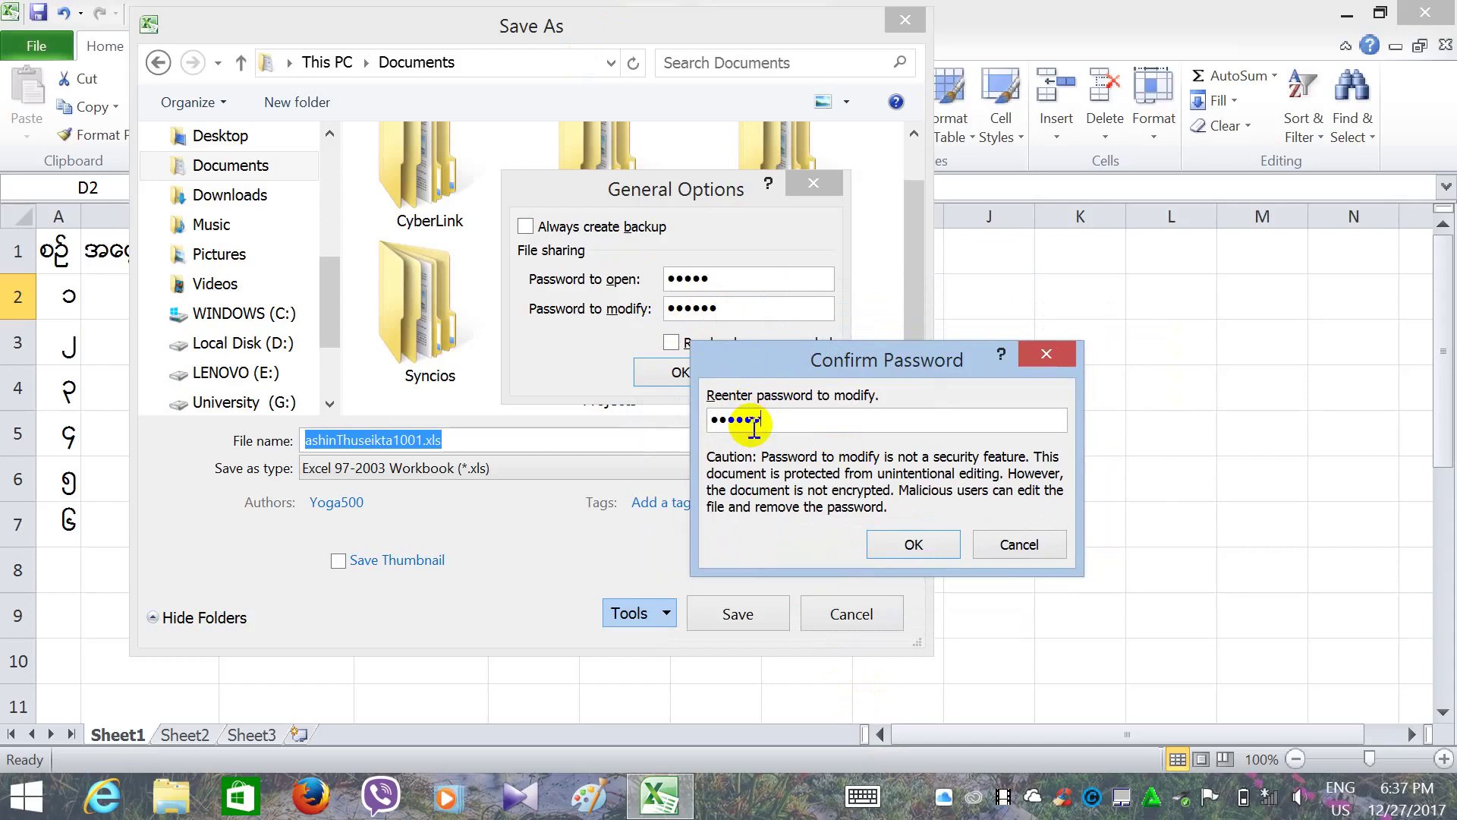
left_click(916, 544)
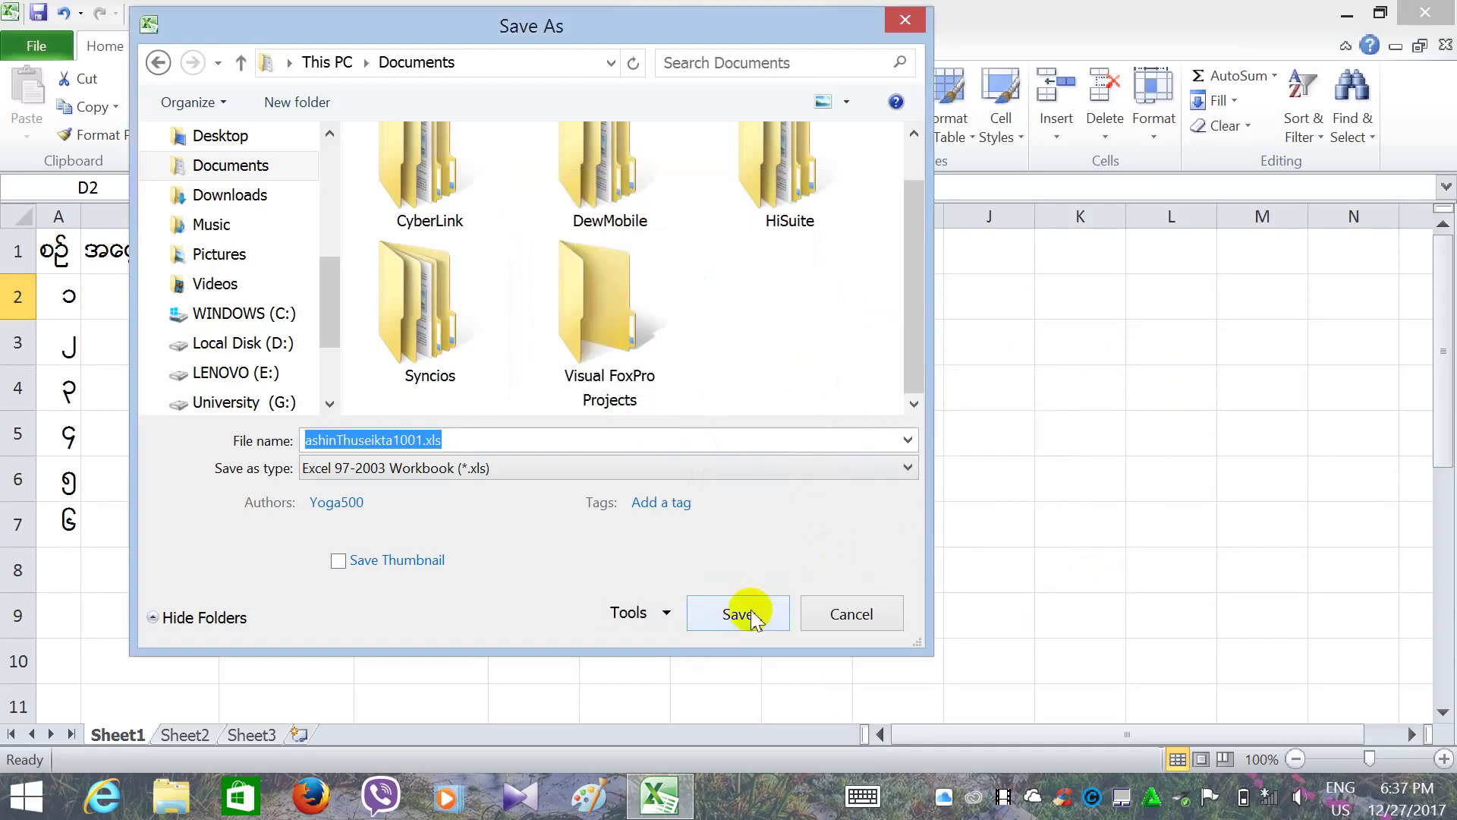
- Save and close ashinThuseikta1001.xls, then relaunch Excel 2010 to a blank Book1
left_click(732, 624)
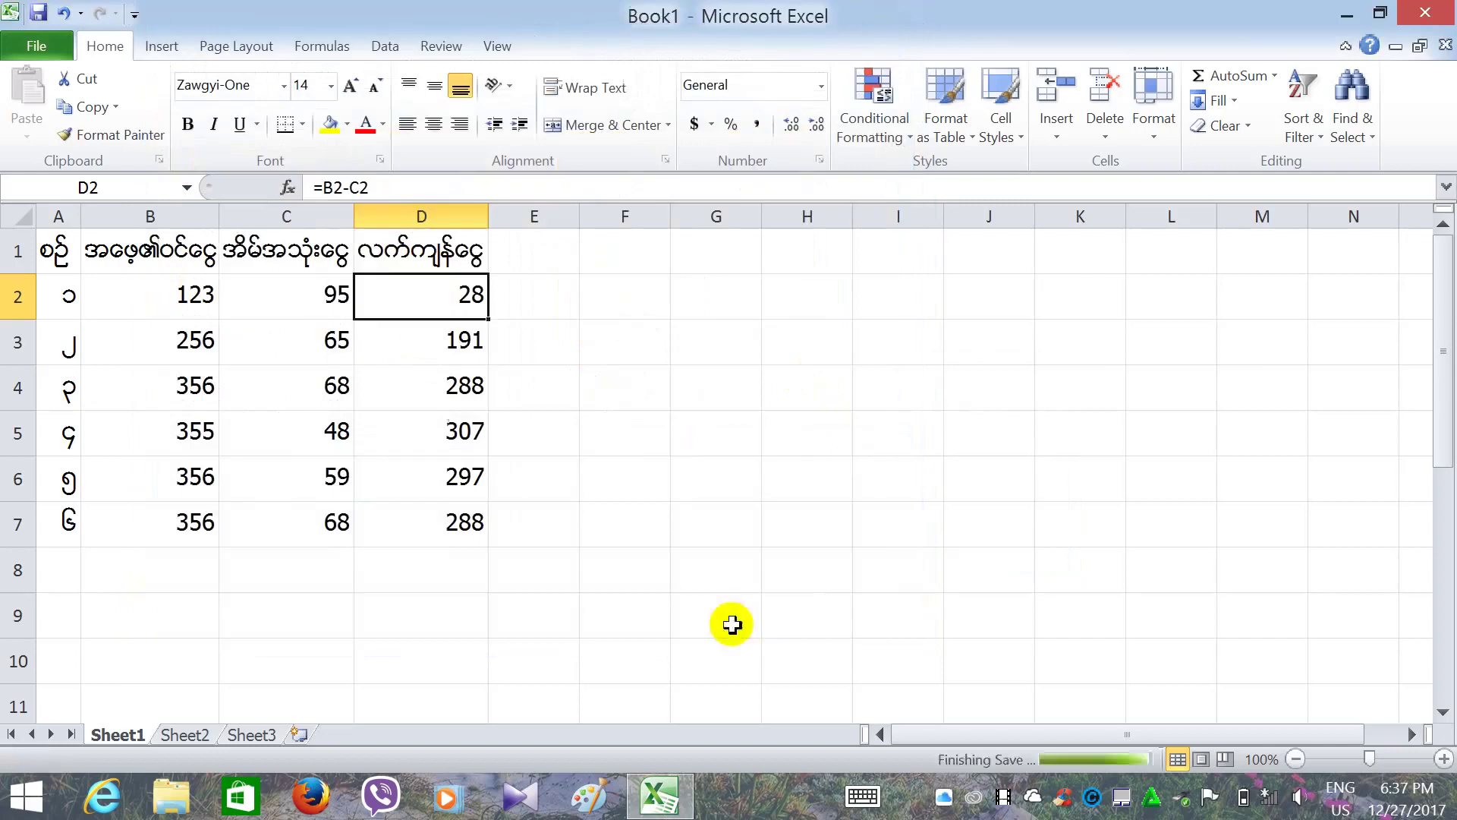
left_click(1437, 15)
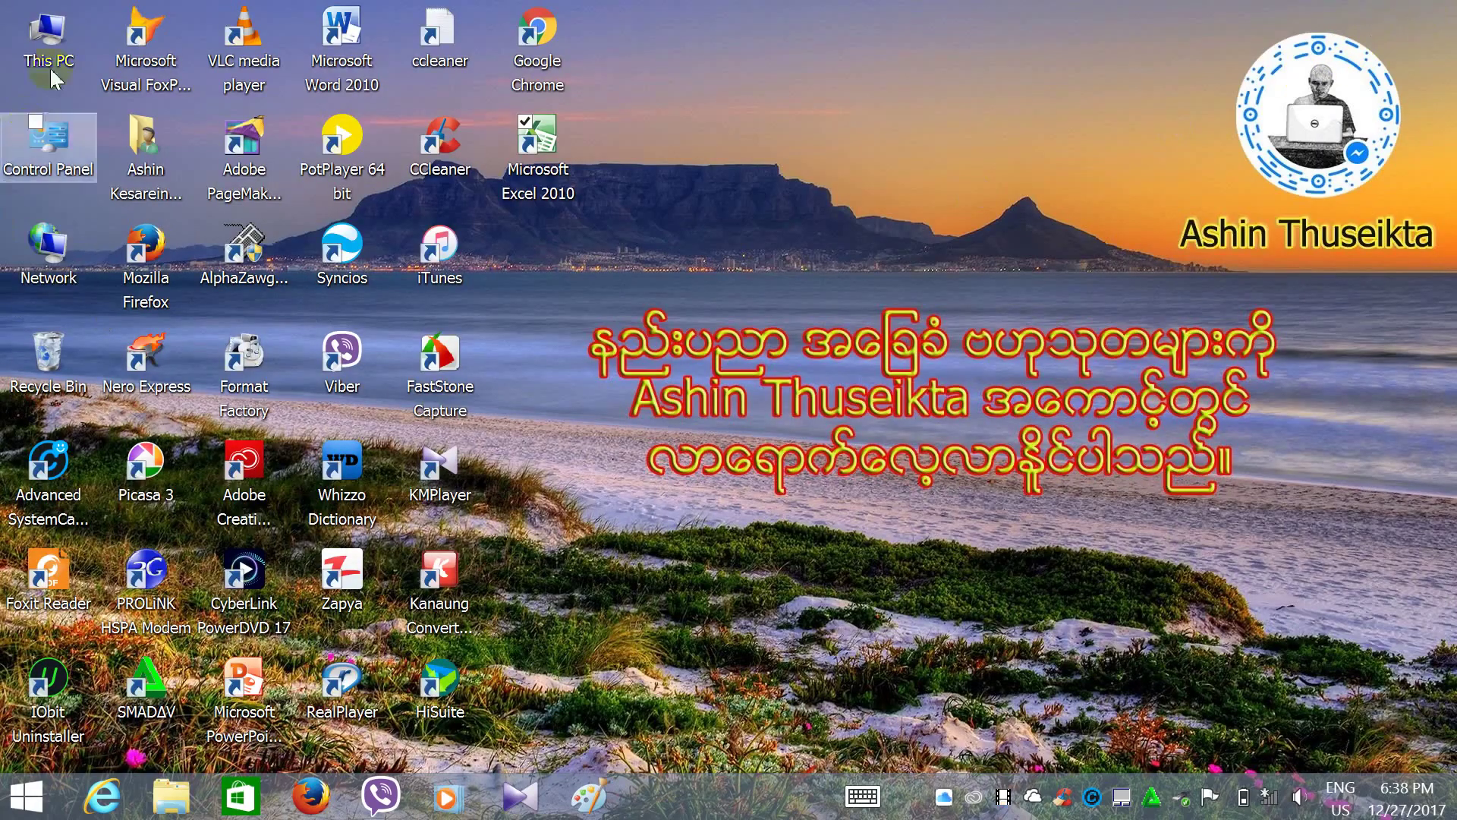
double_click(537, 152)
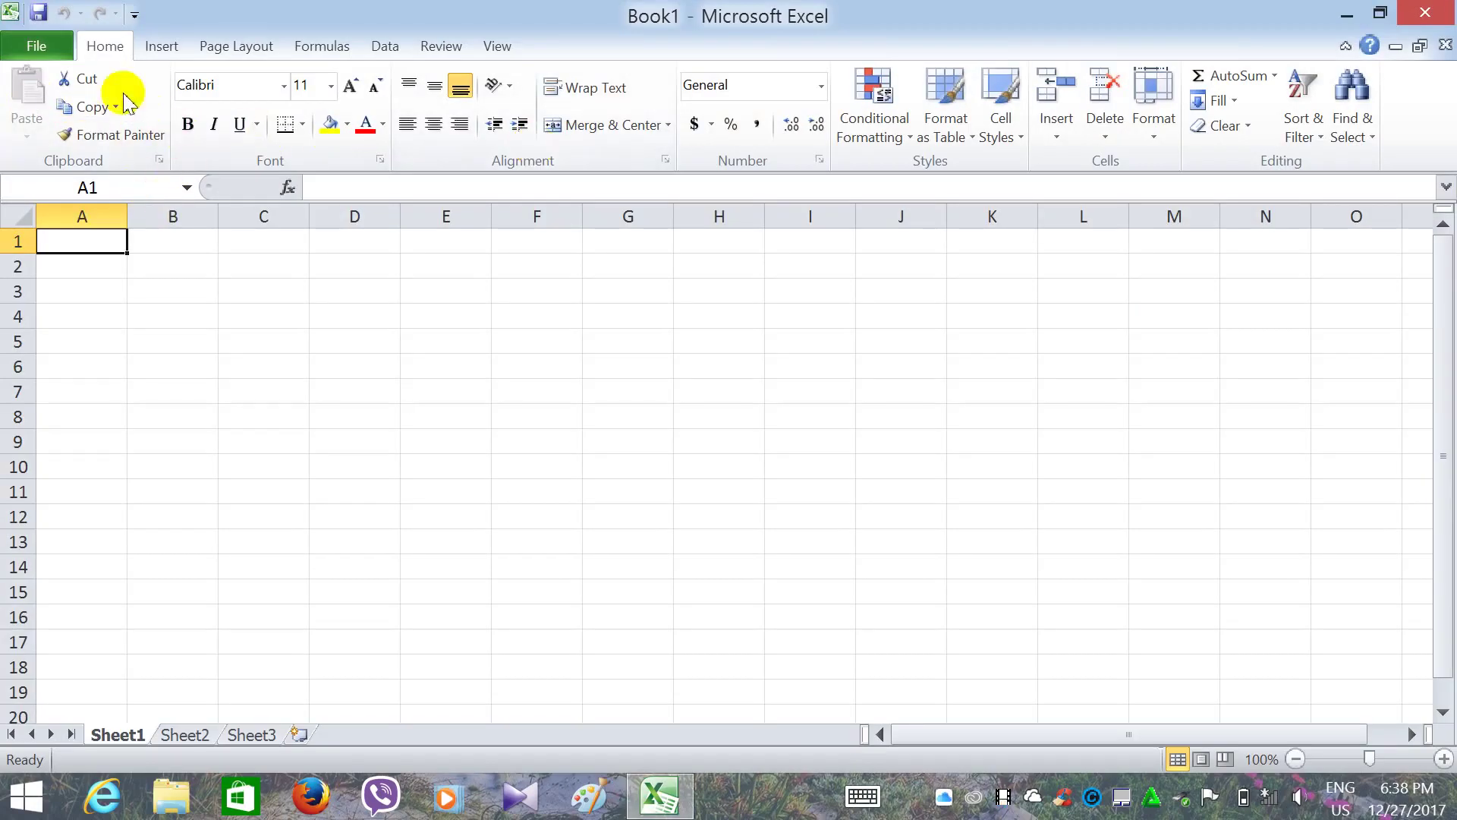
- Open ashinThuseikta1001.xls from the Documents folder to reach its password prompt
left_click(38, 47)
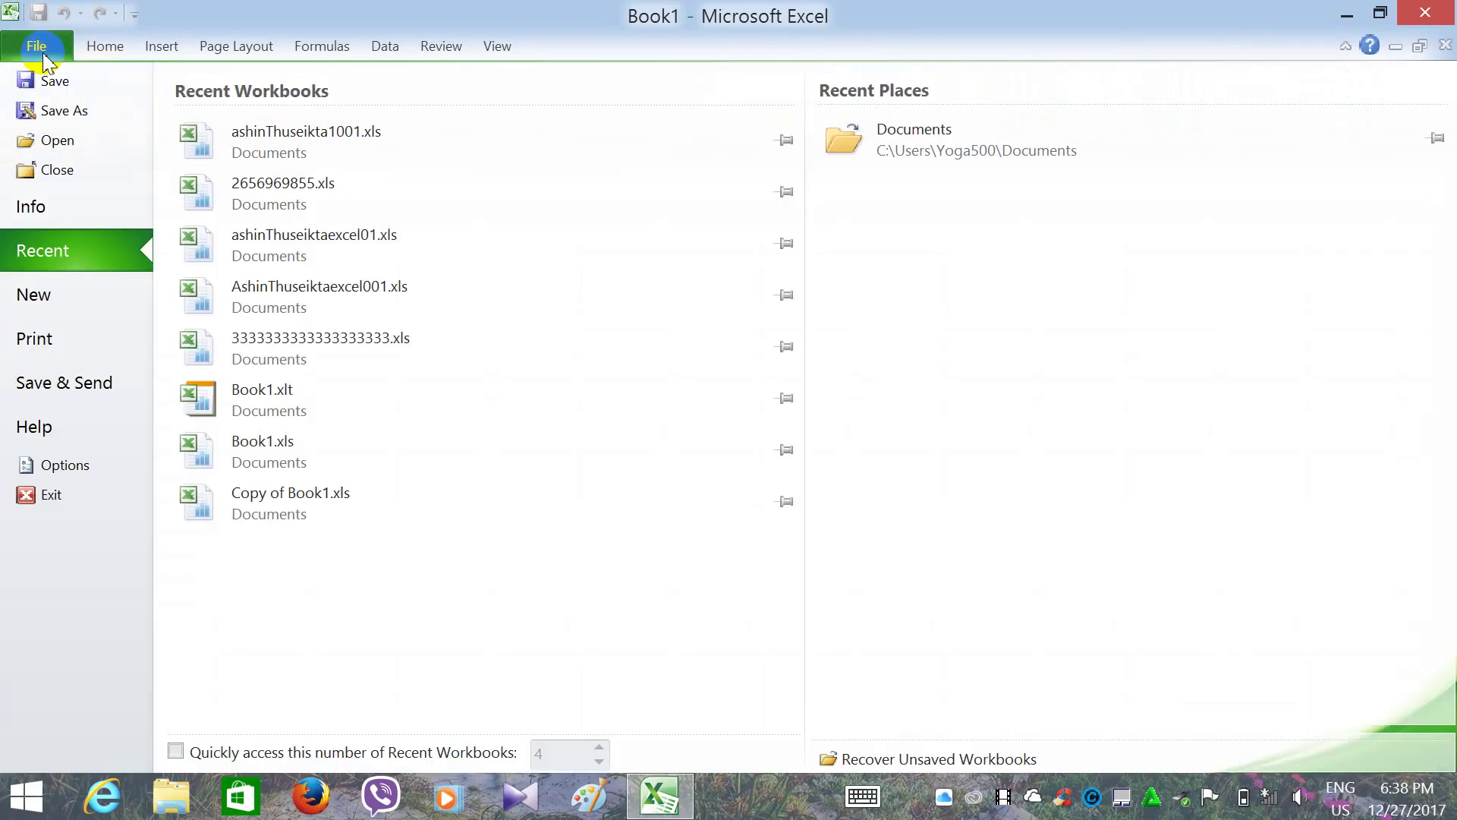
left_click(58, 140)
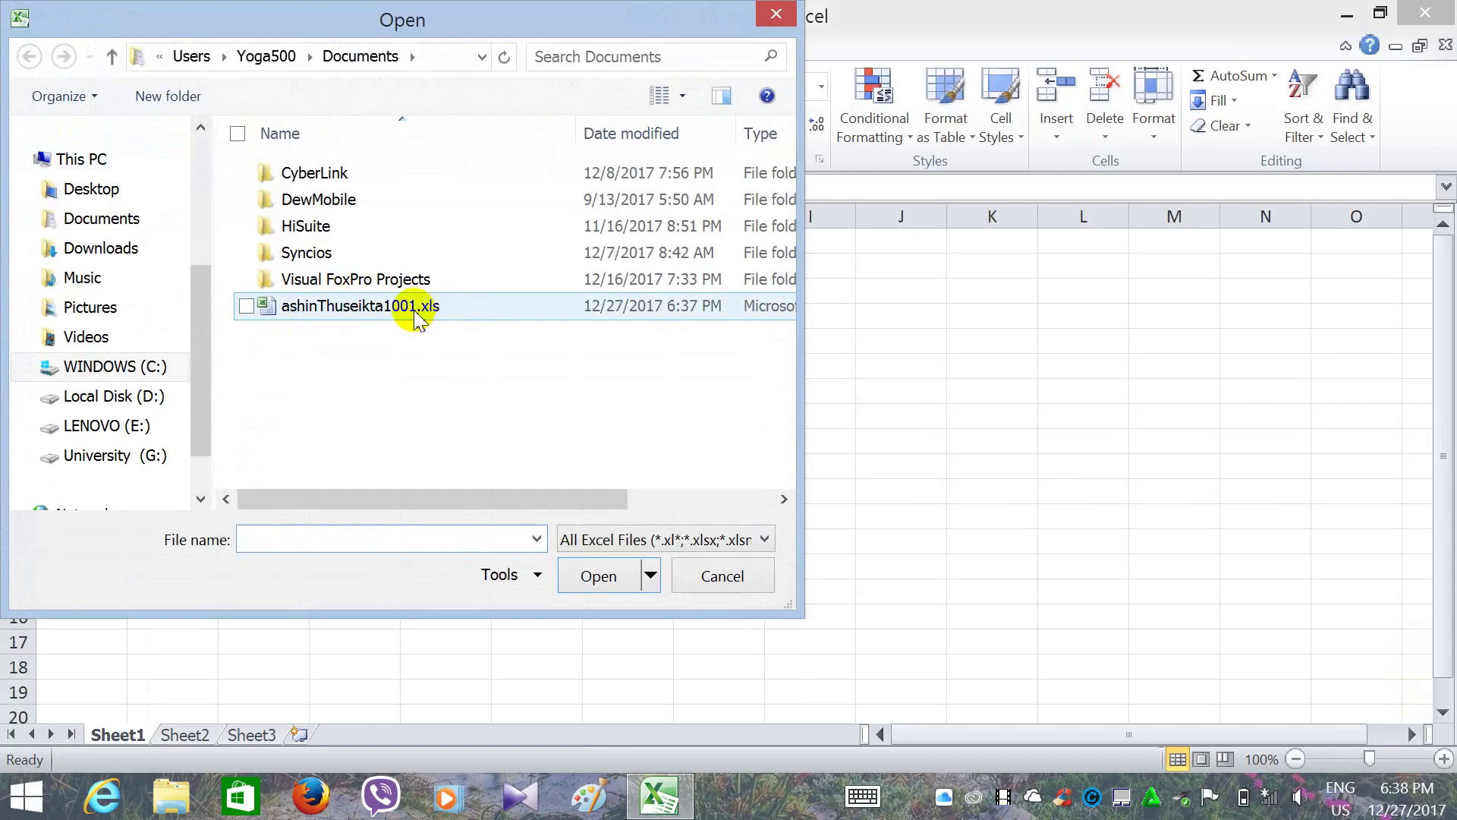
left_click(375, 310)
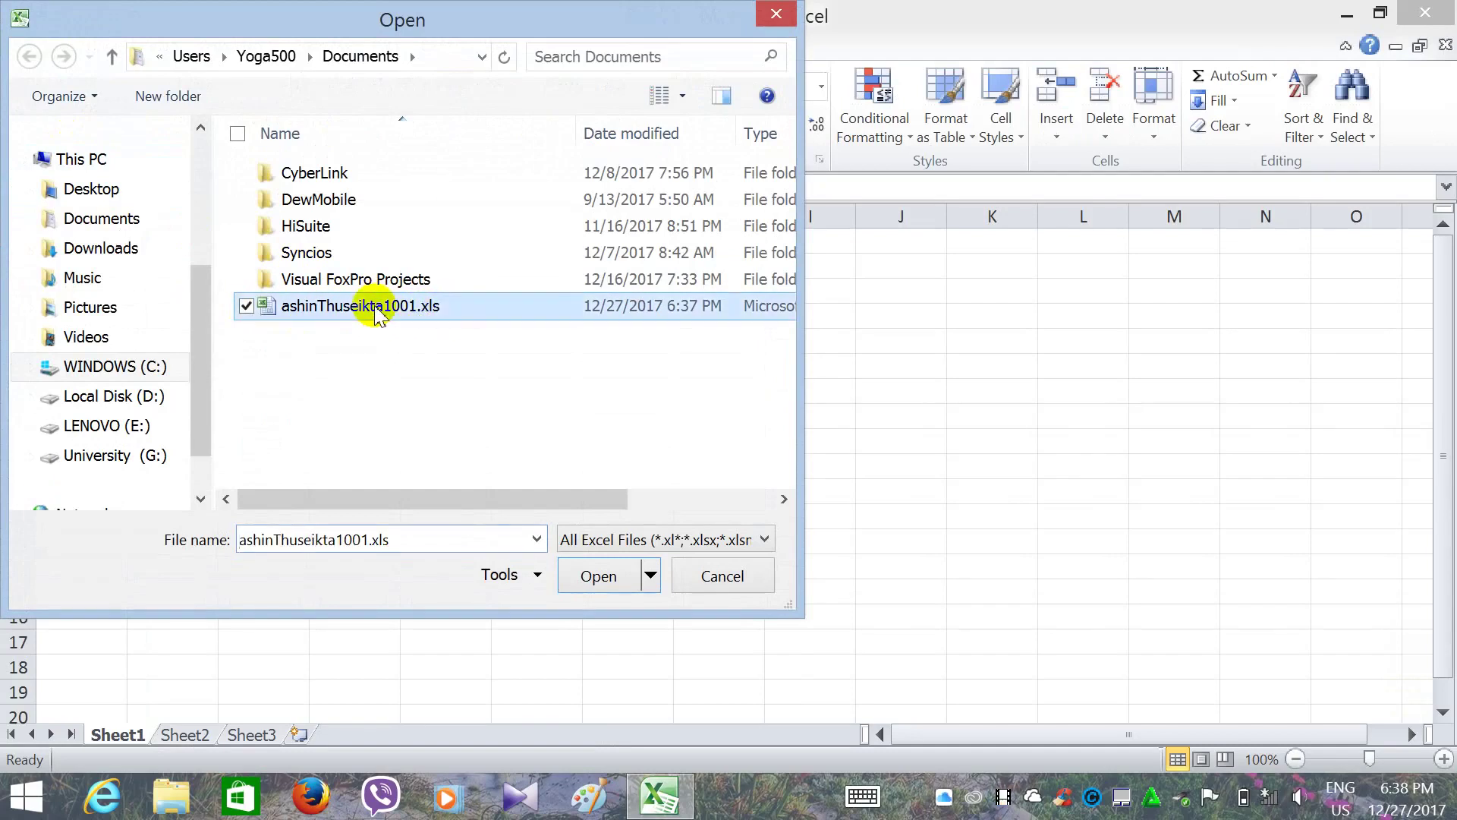
left_click(599, 576)
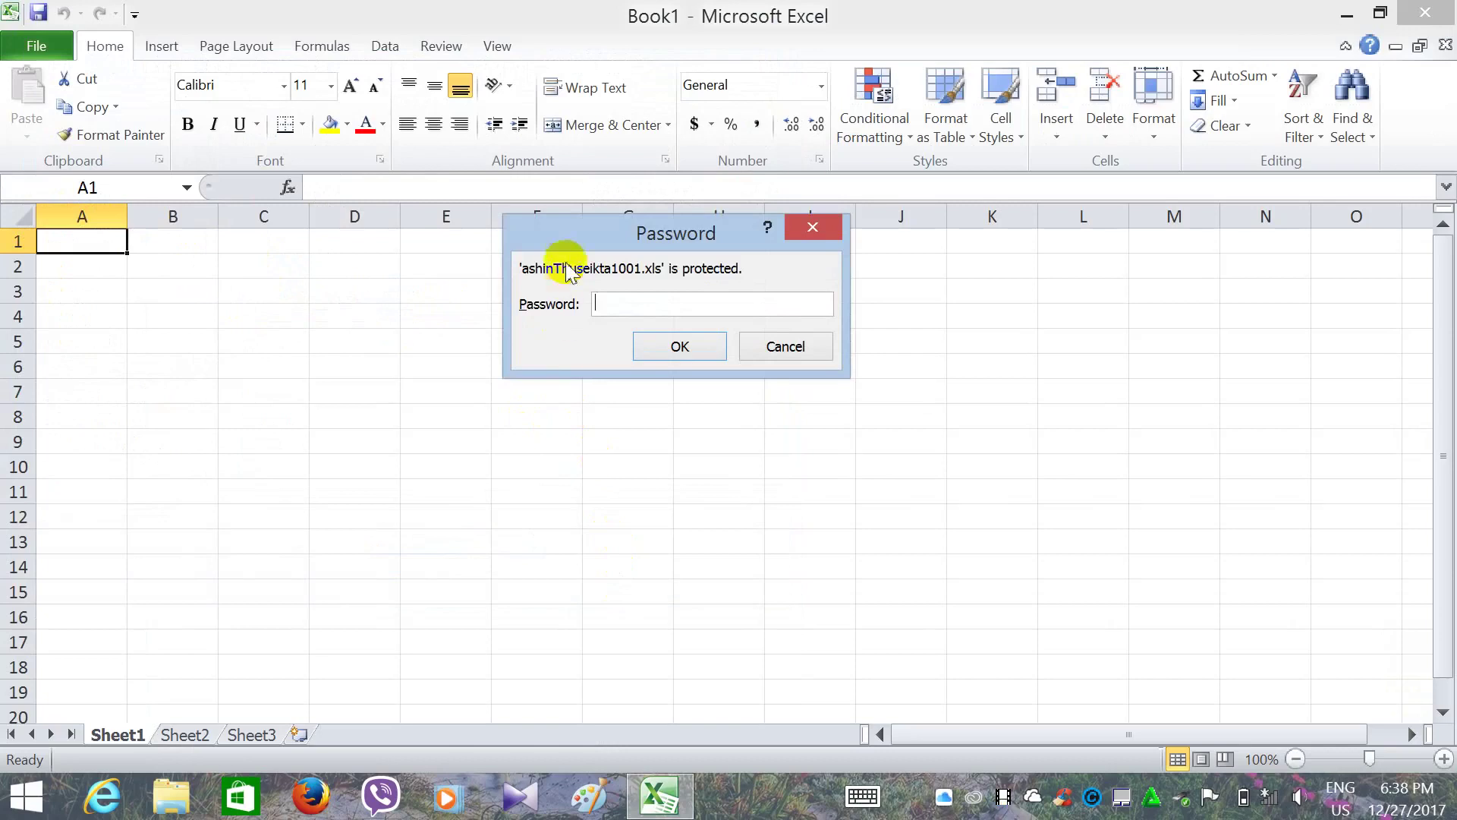
- Enter the file's open password, then choose Read Only at the write-access password prompt
mouse_move(568, 235)
left_mouse_down()
mouse_move(635, 223)
mouse_move(539, 285)
left_mouse_up()
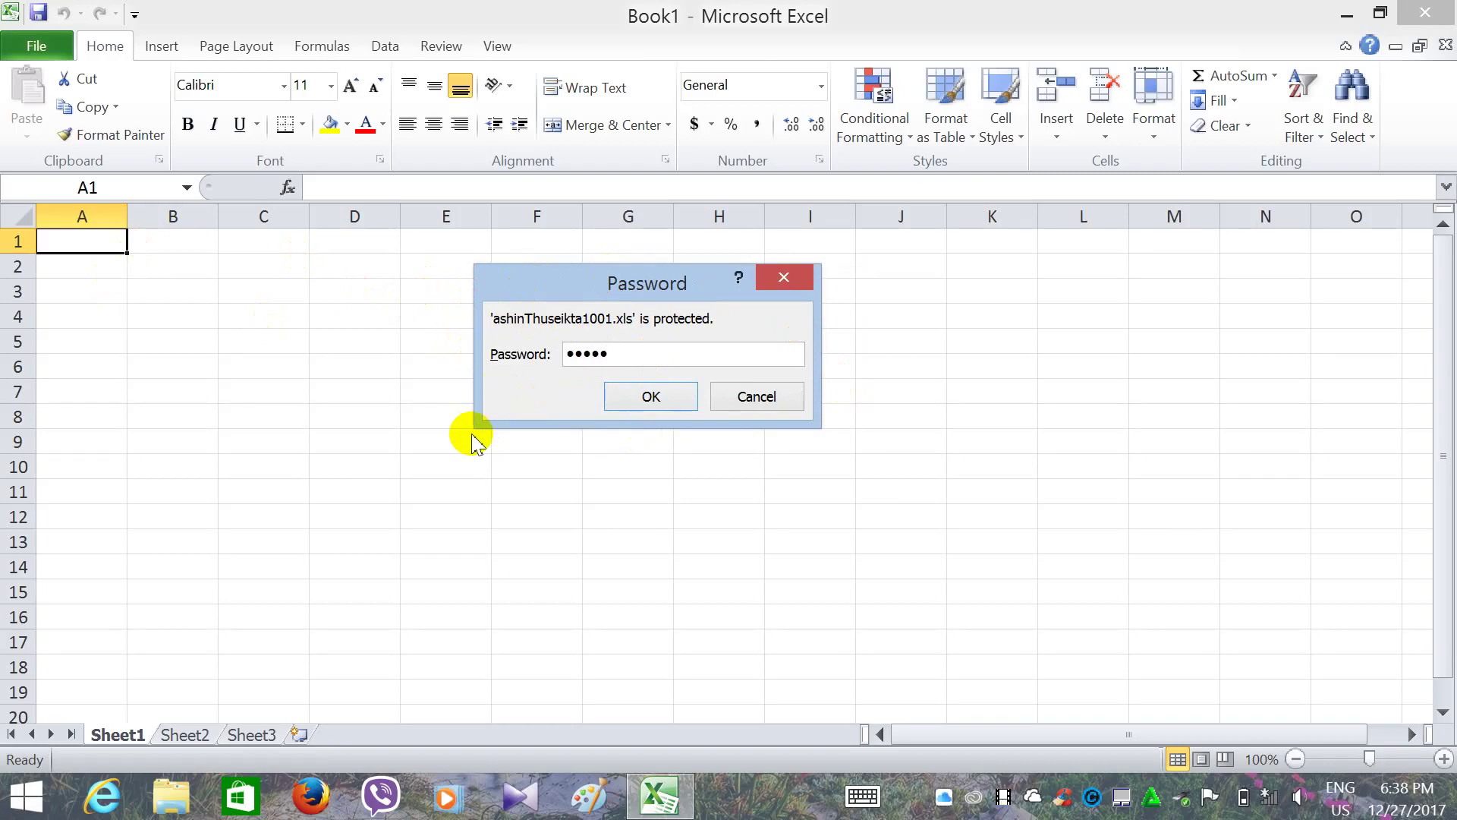
left_click(654, 399)
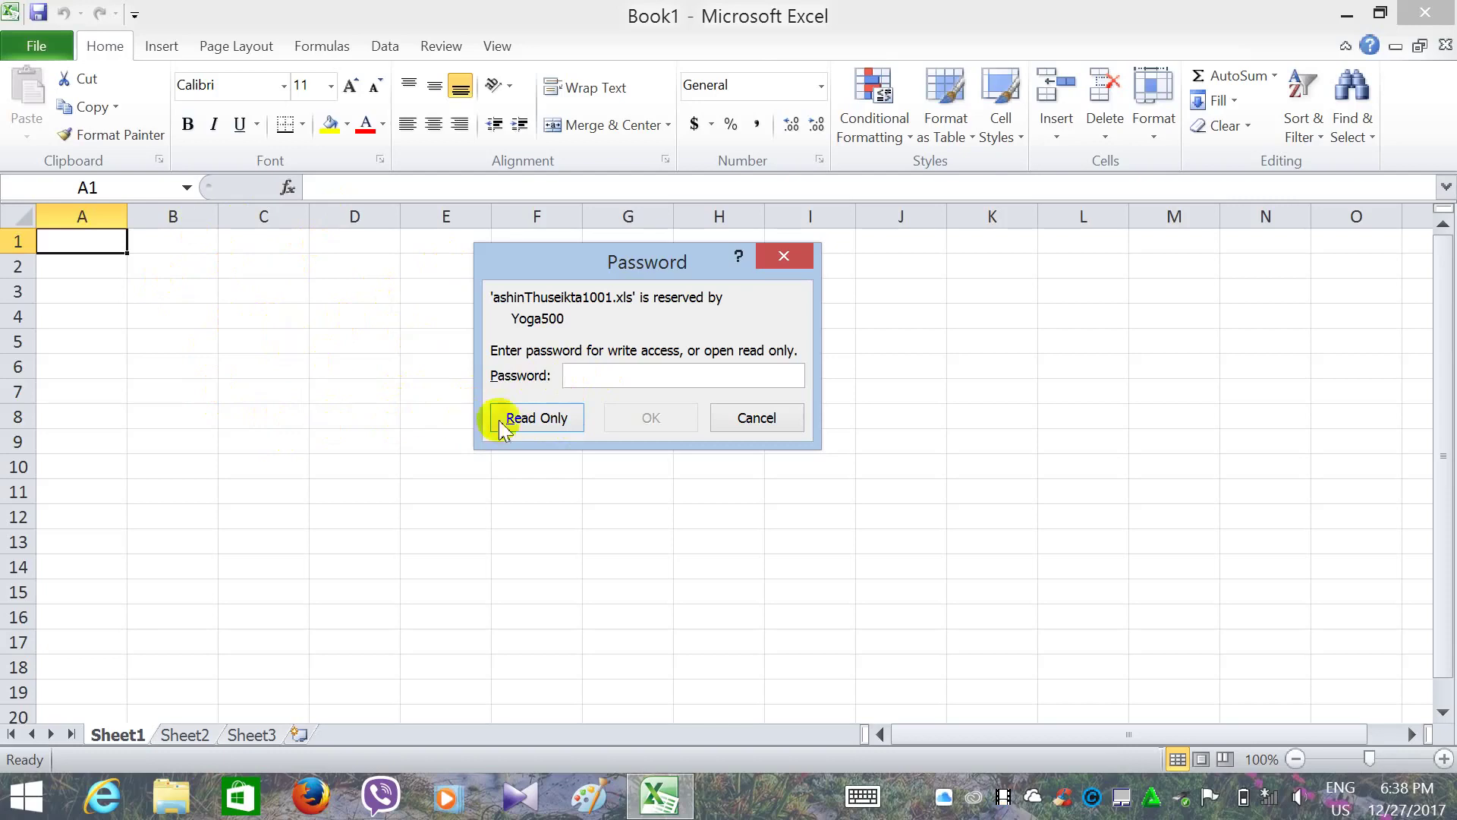
left_click(639, 320)
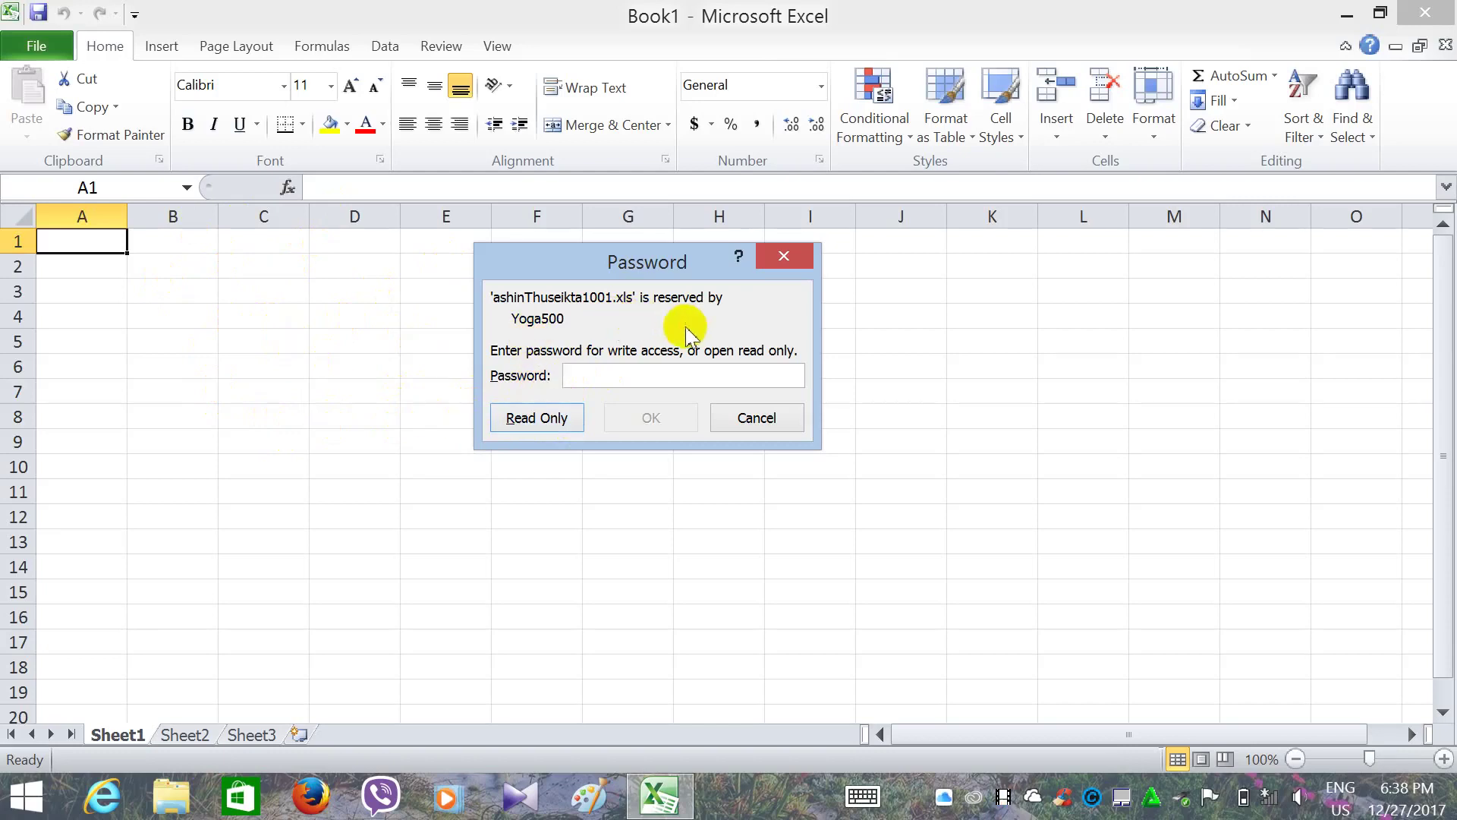
left_click_drag(555, 259, 592, 310)
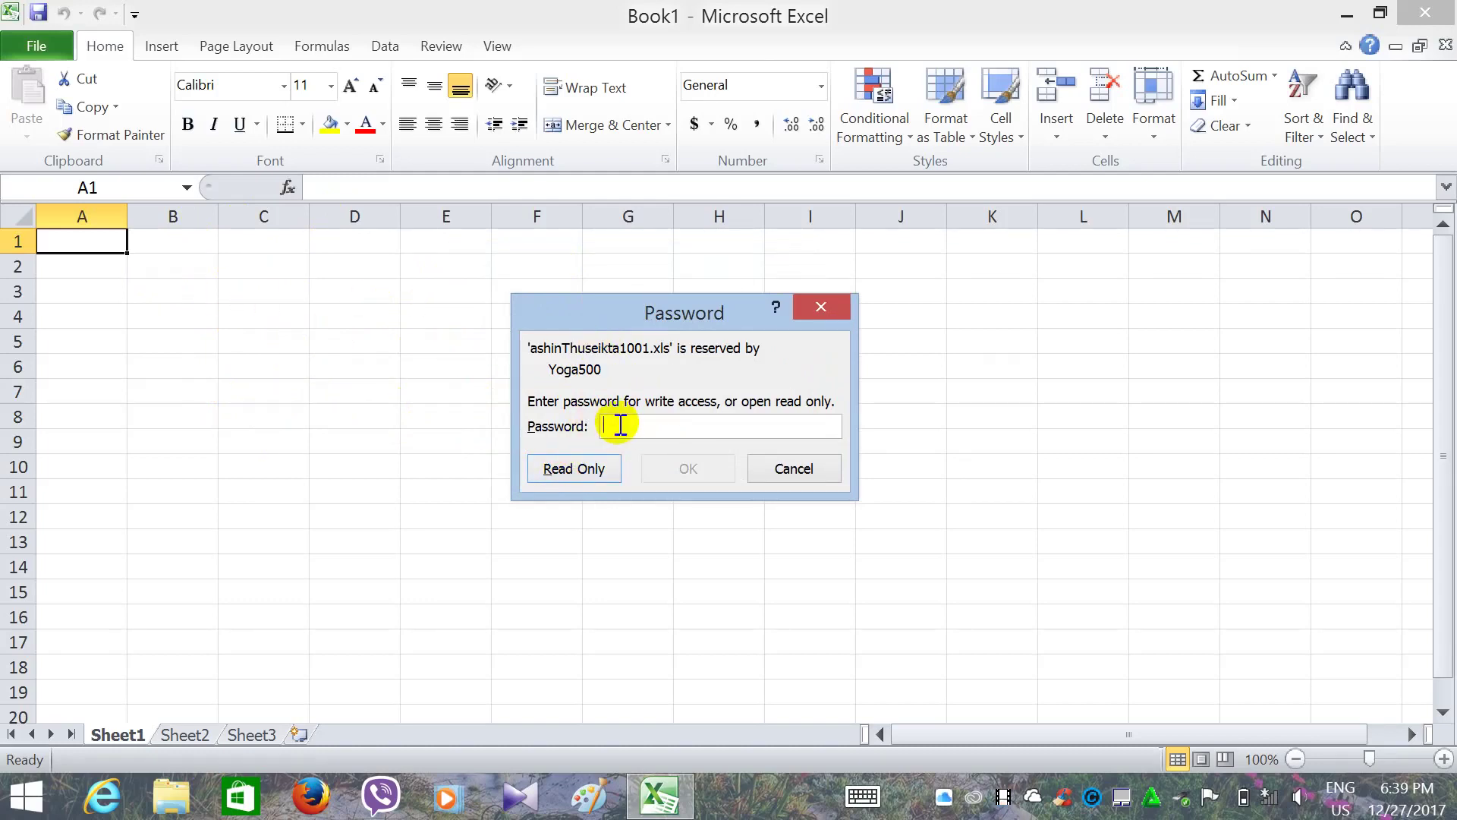
left_click_drag(618, 310, 660, 276)
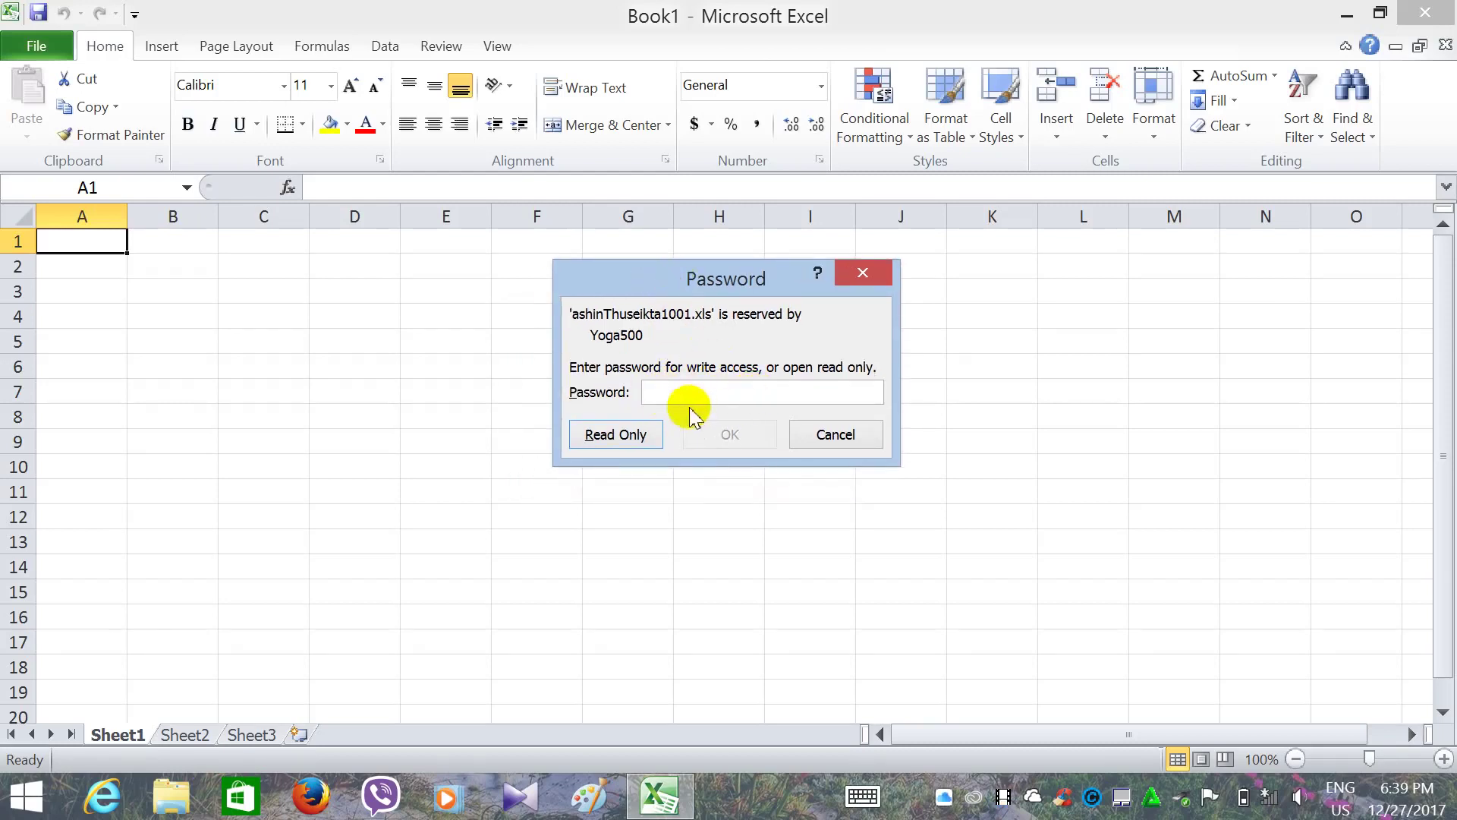
left_click(608, 441)
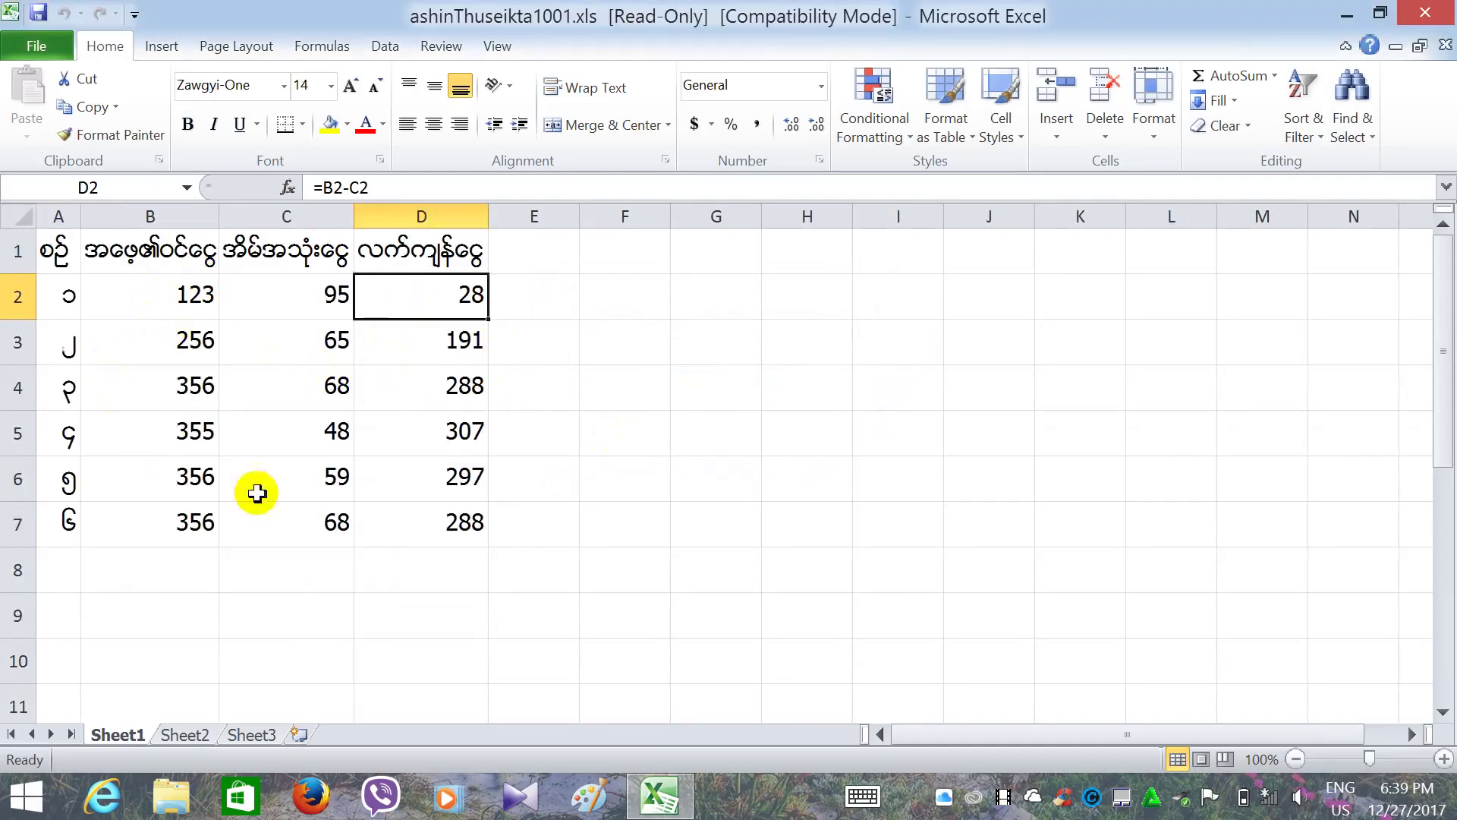
- Enter 15 in C2 and 250 in B3, then attempt a Ctrl+S save
left_click(327, 307)
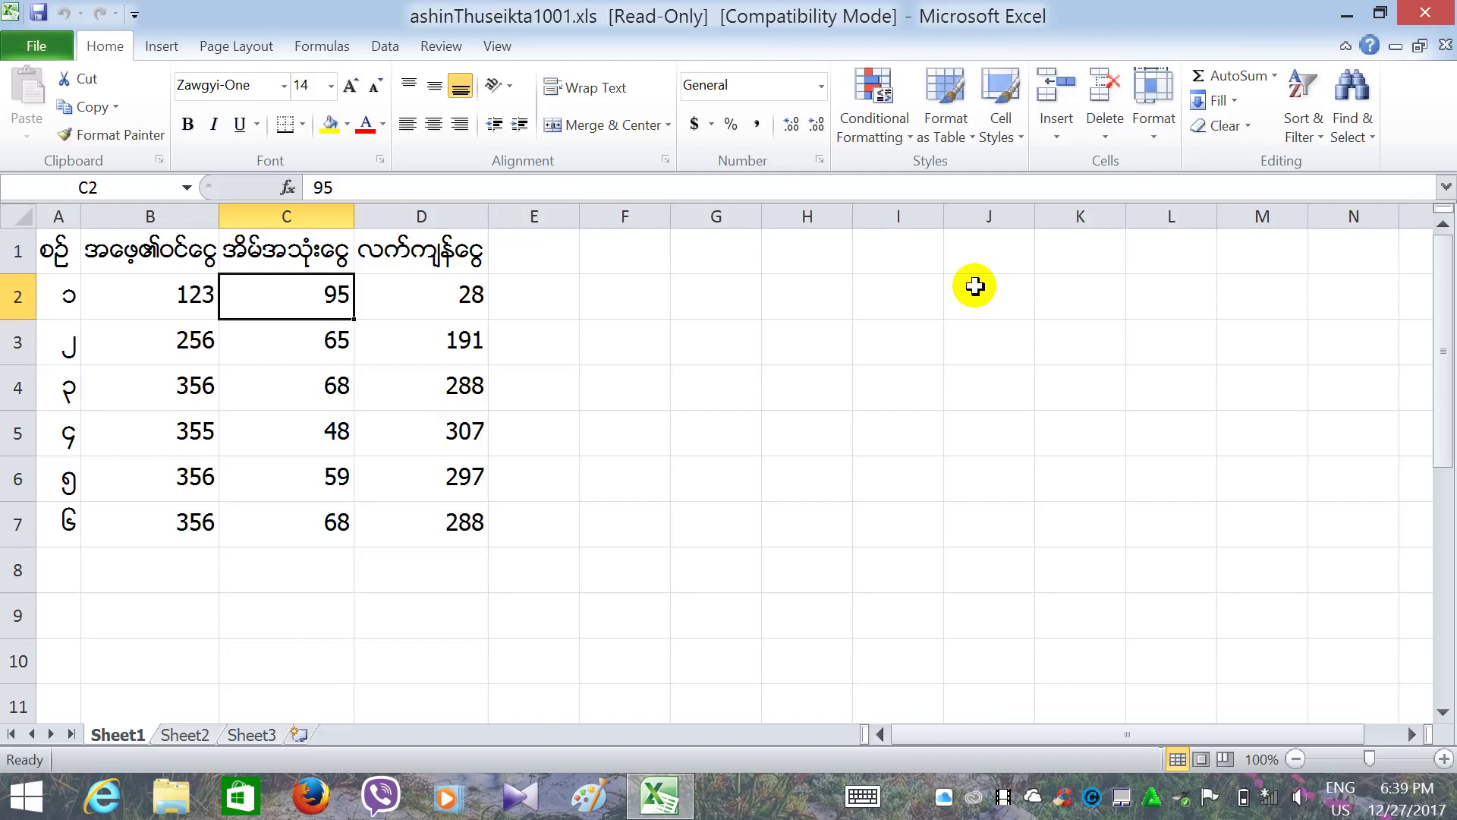
type("1")
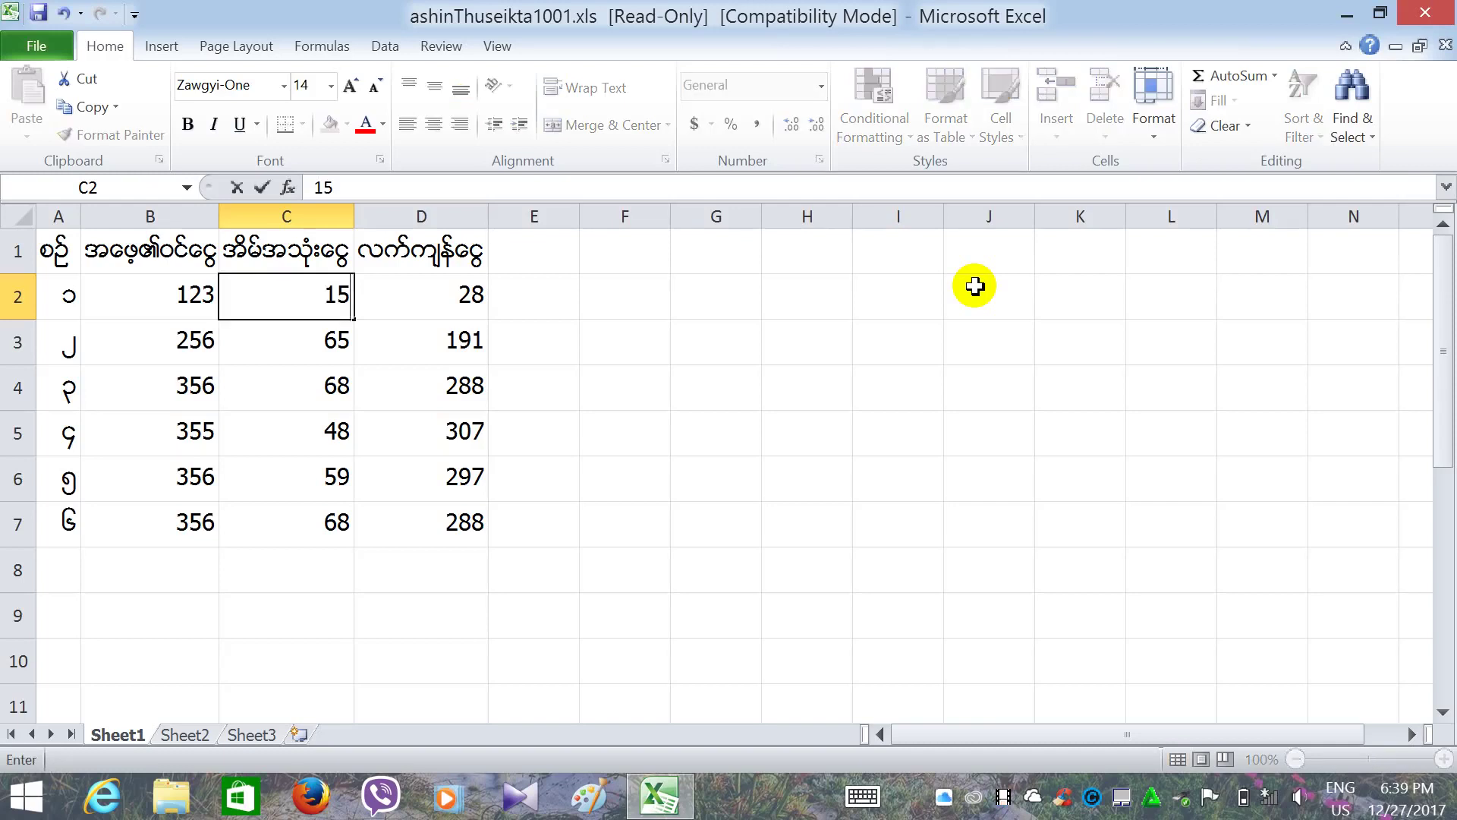
left_click(196, 345)
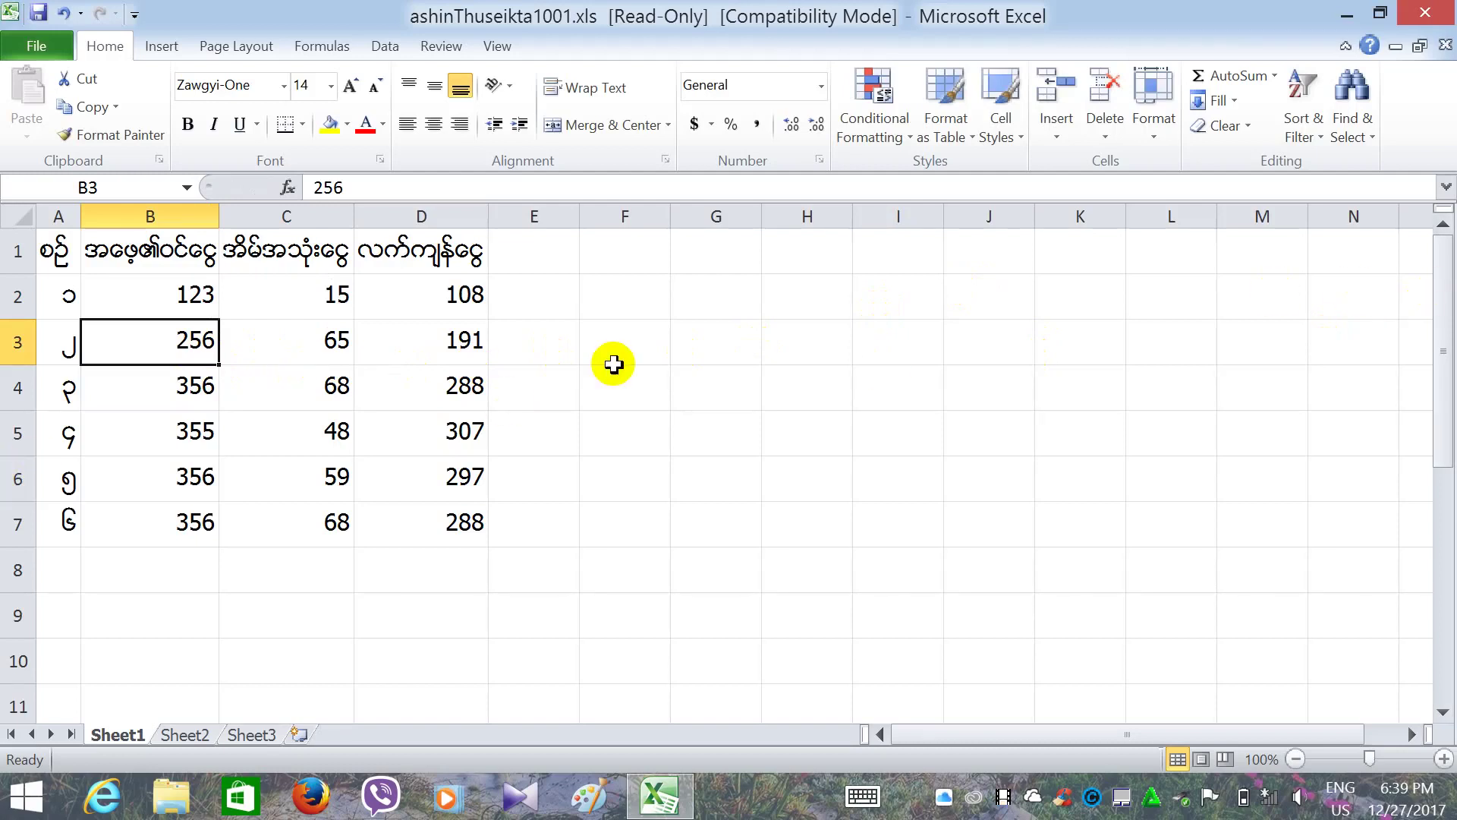
type("2")
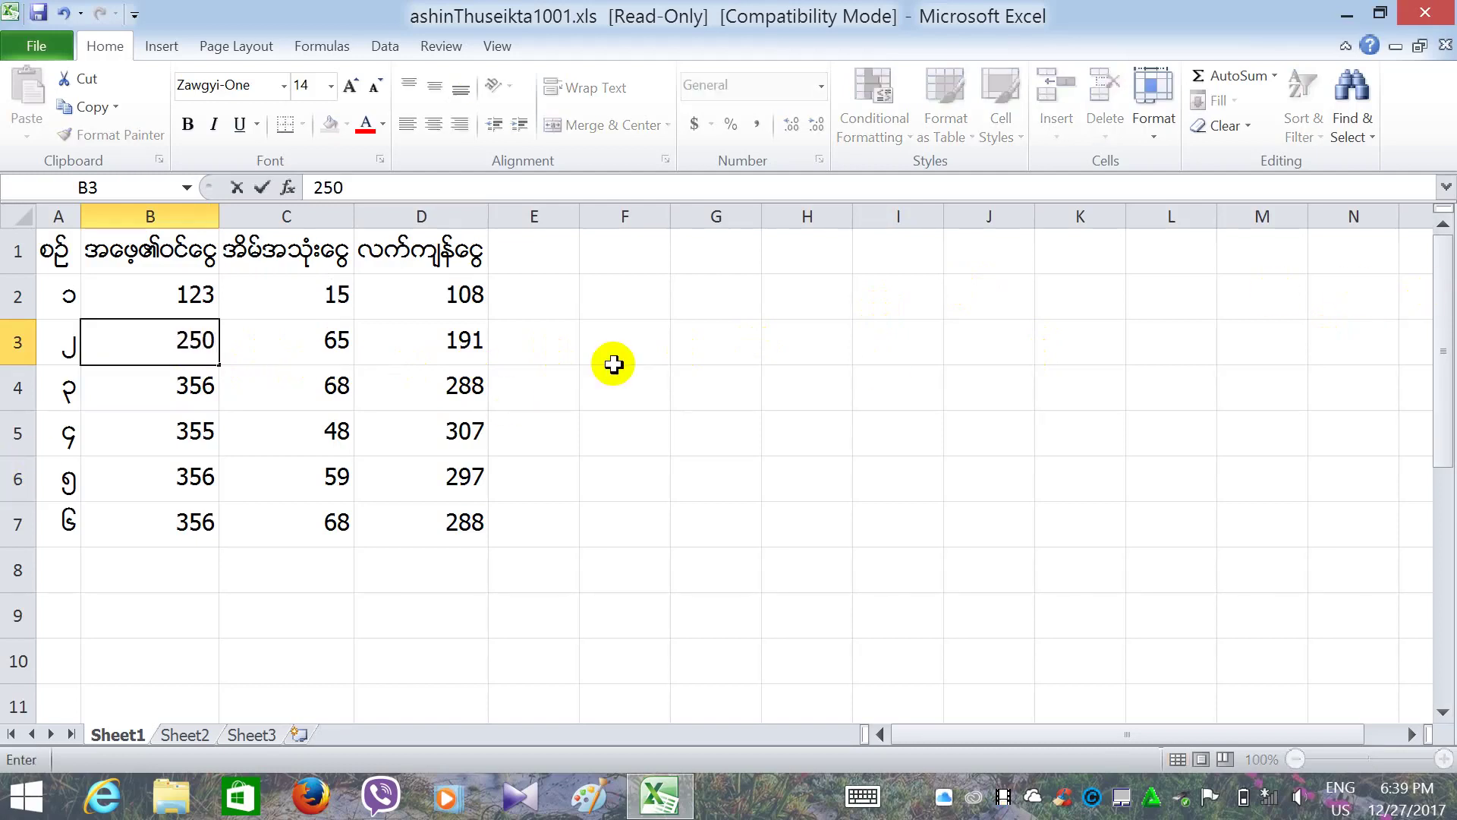
left_click(423, 425)
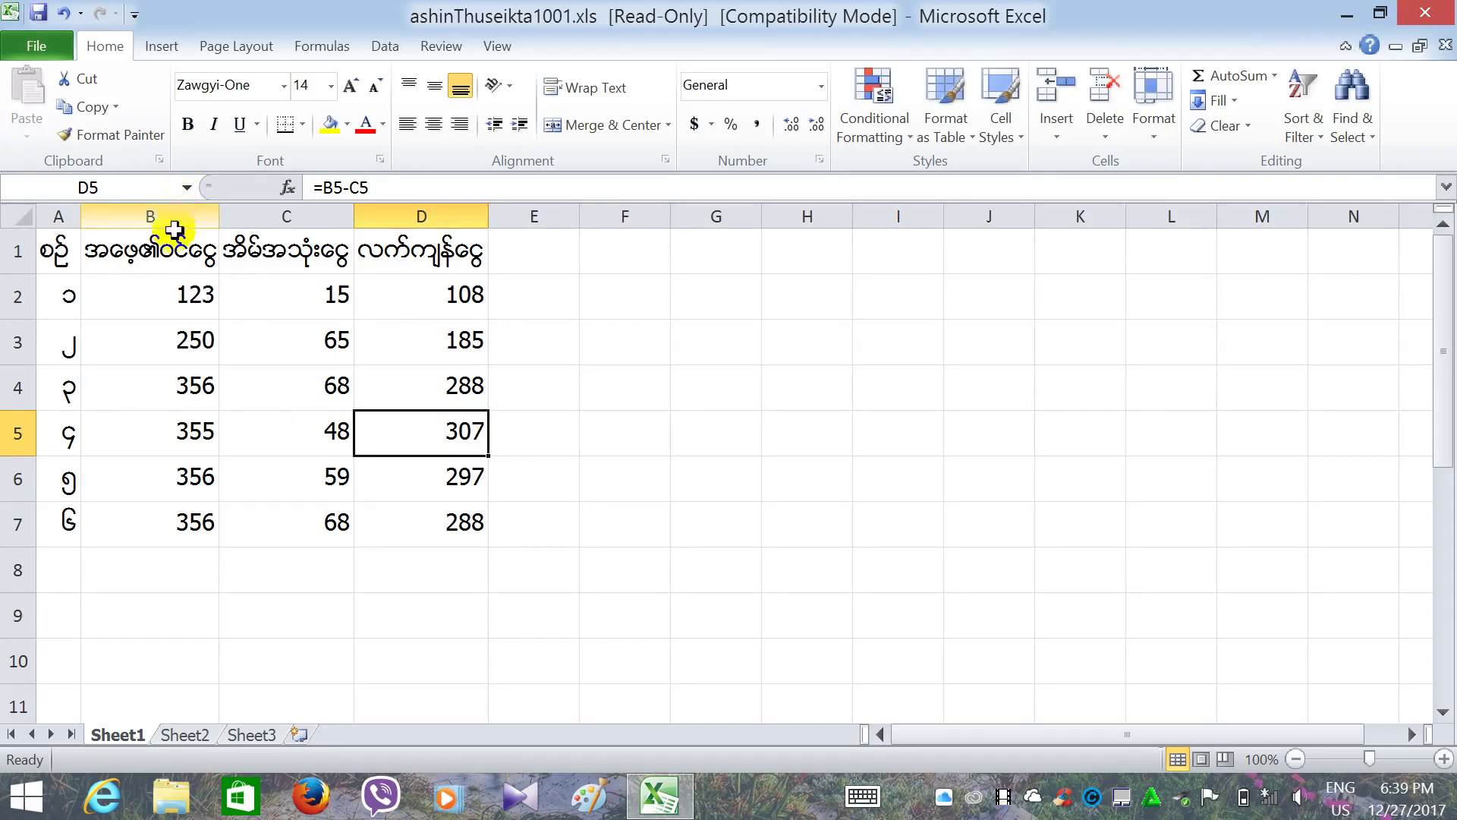
key("ctrl+s")
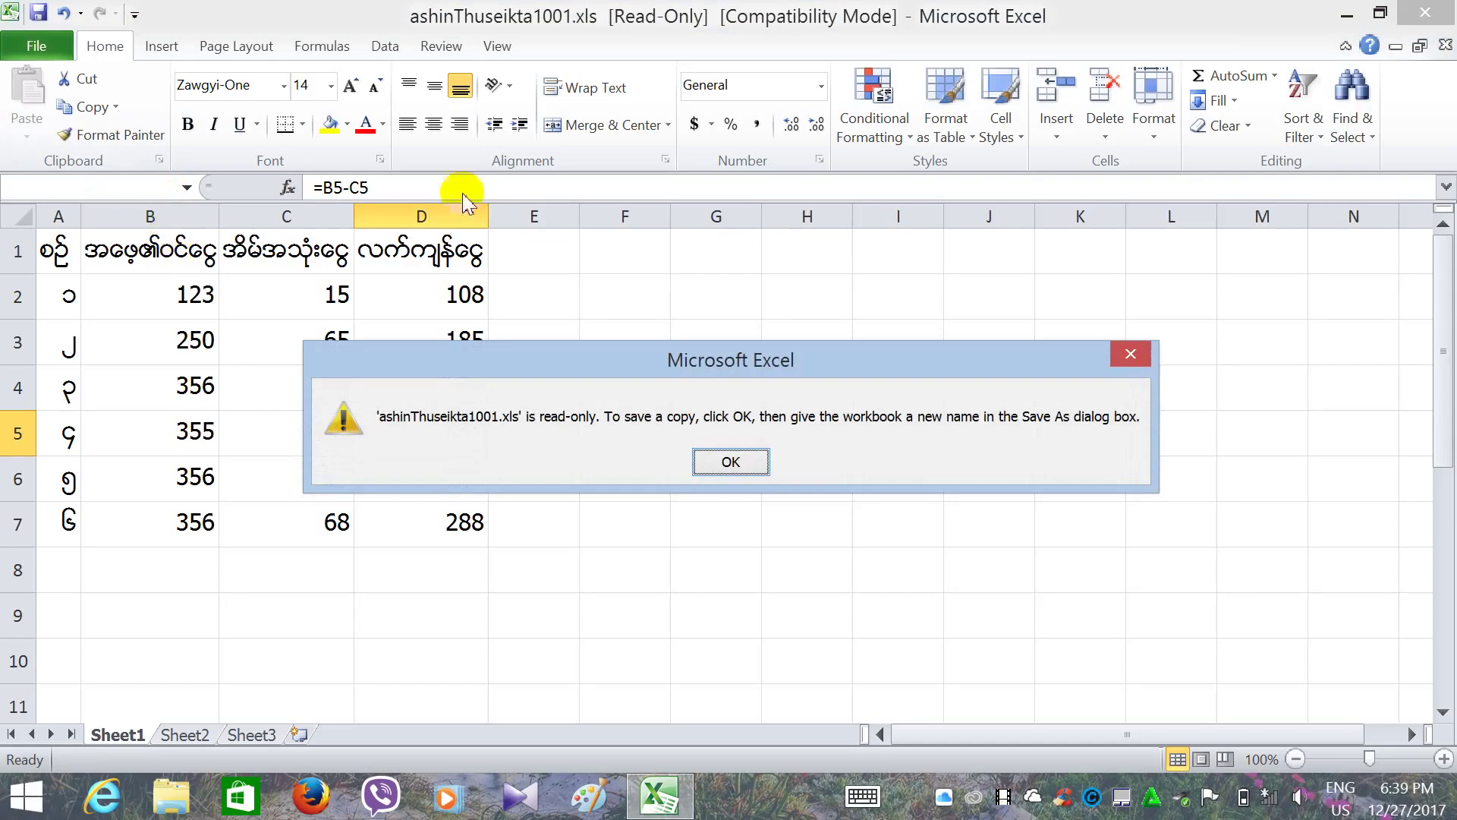
- Dismiss the read-only warning and cancel the Save As copy dialog
left_click_drag(638, 363, 720, 174)
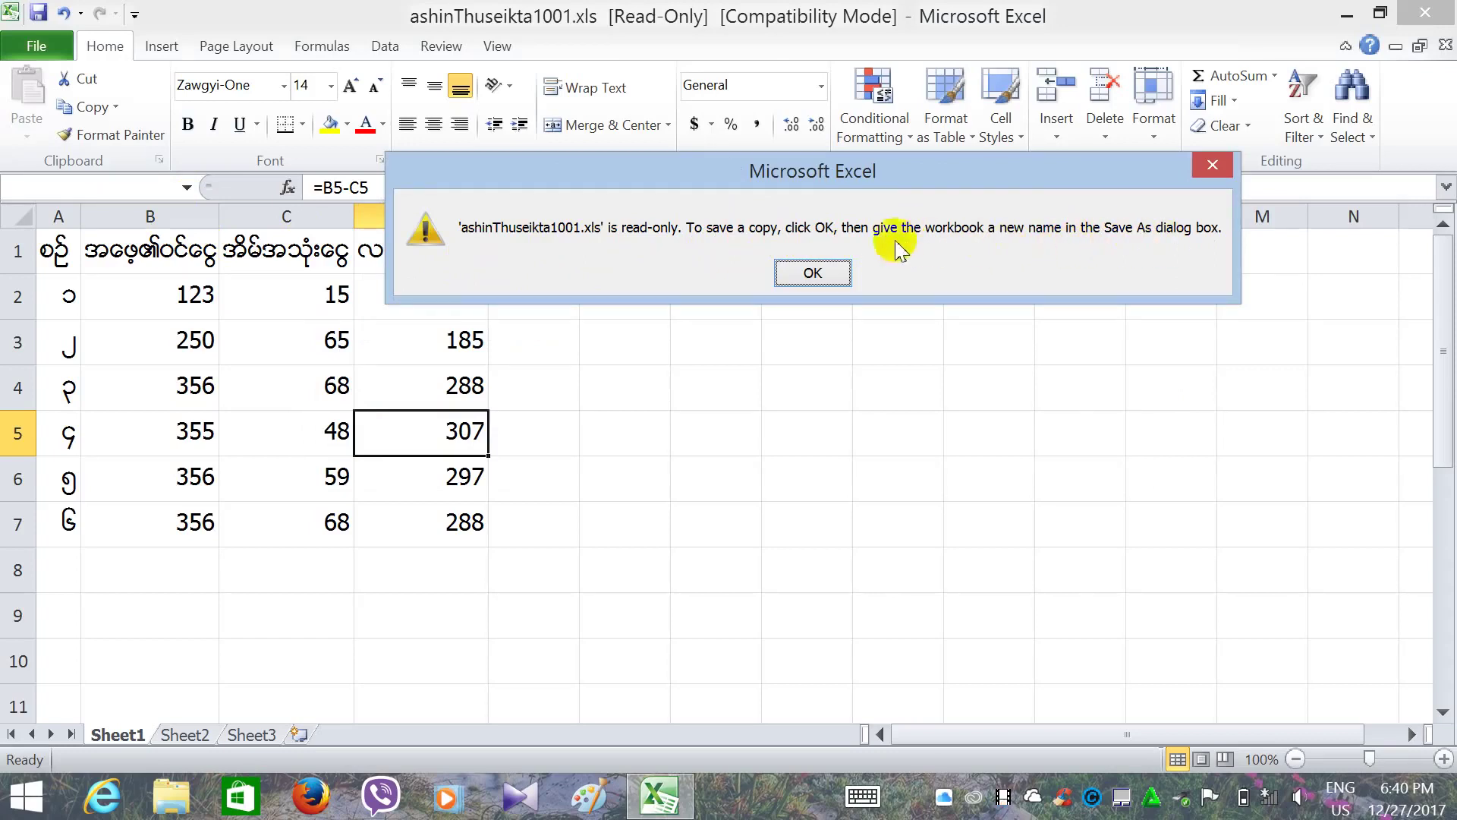
left_click_drag(905, 171, 960, 147)
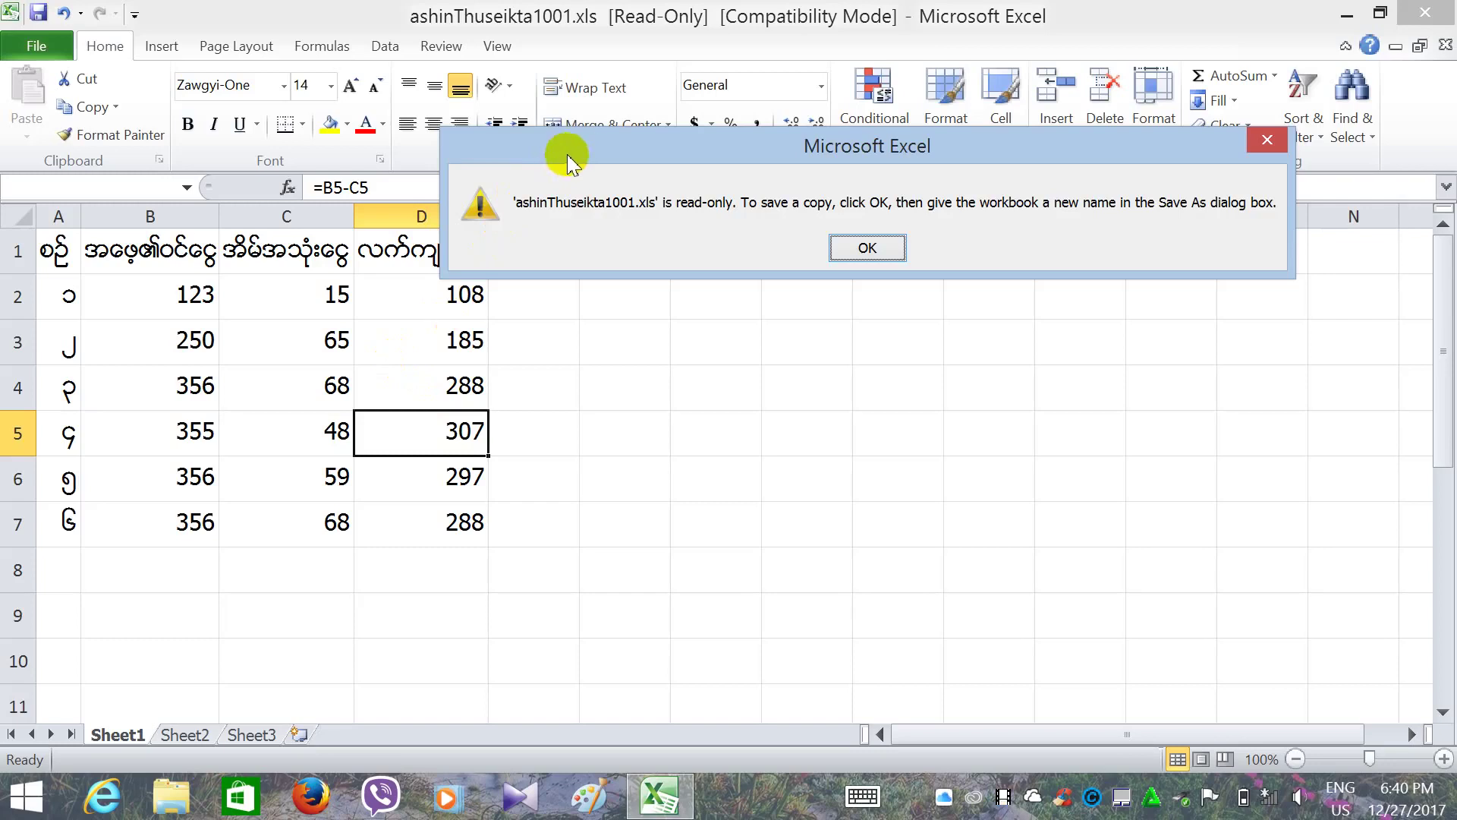
left_click_drag(573, 152, 558, 208)
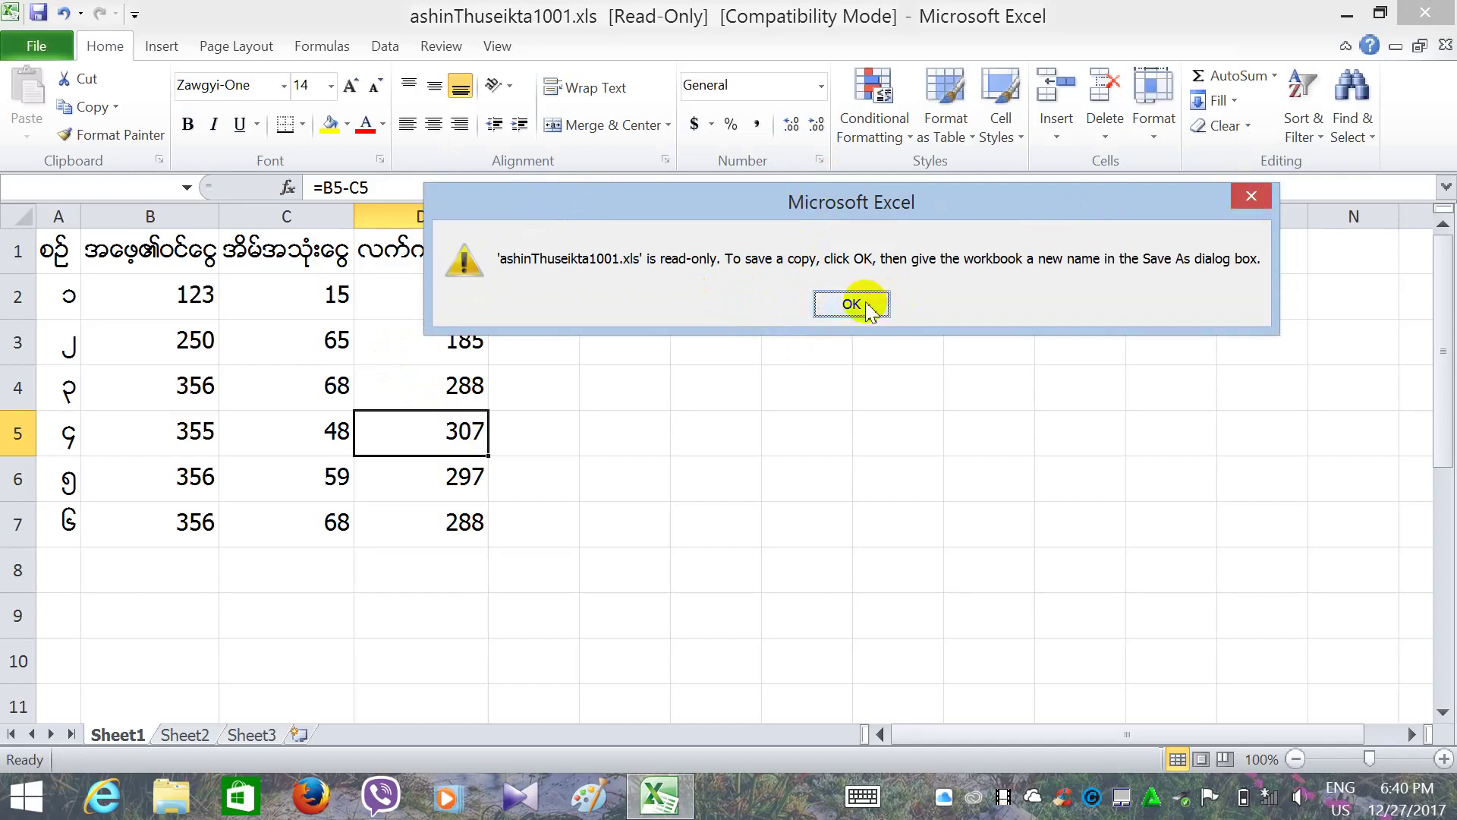
left_click(1251, 196)
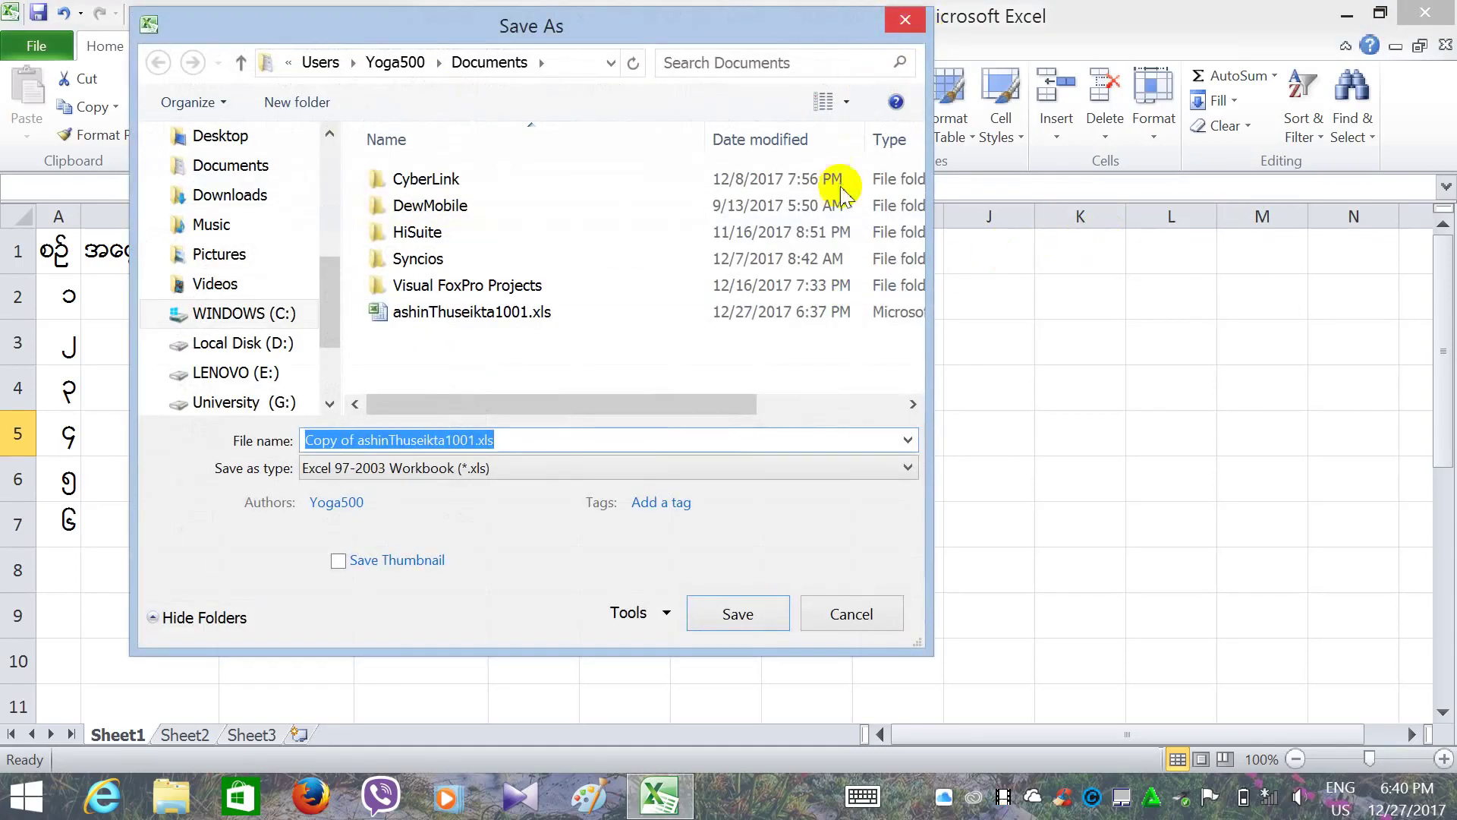
left_click(837, 616)
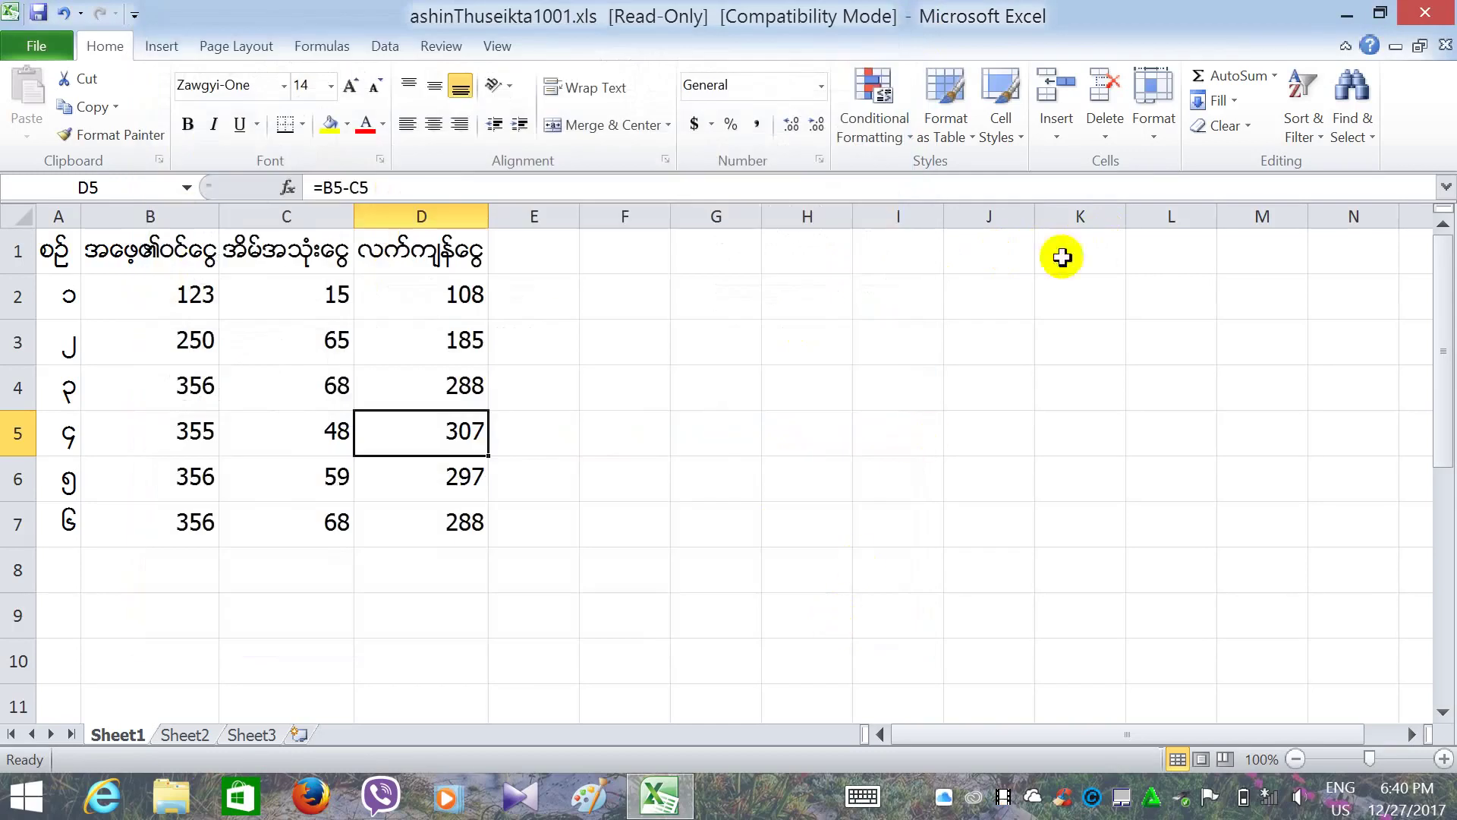
- Quit Excel, discarding the edits to ashinThuseikta1001.xls
left_click(1406, 15)
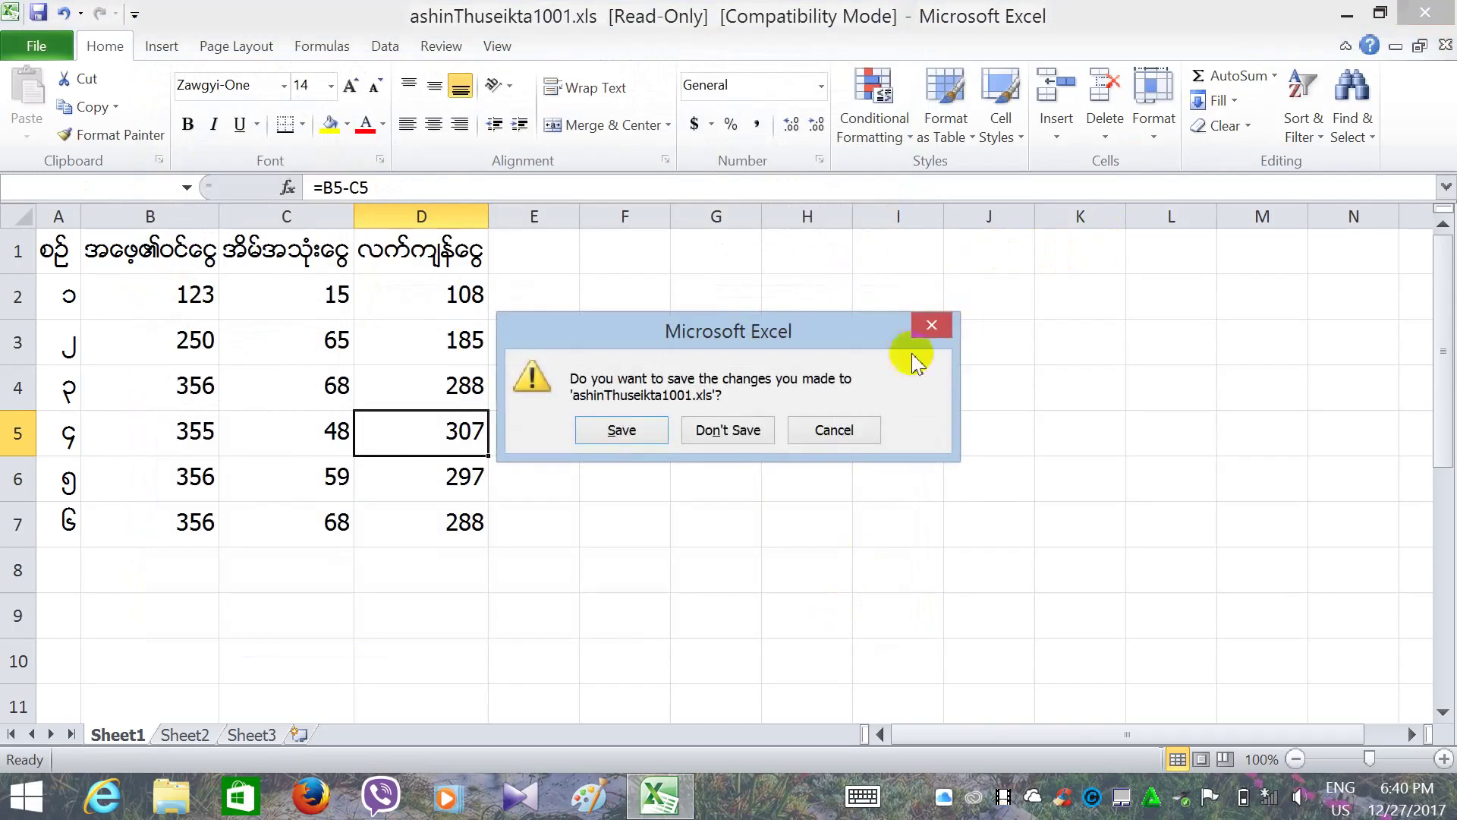
left_click(743, 431)
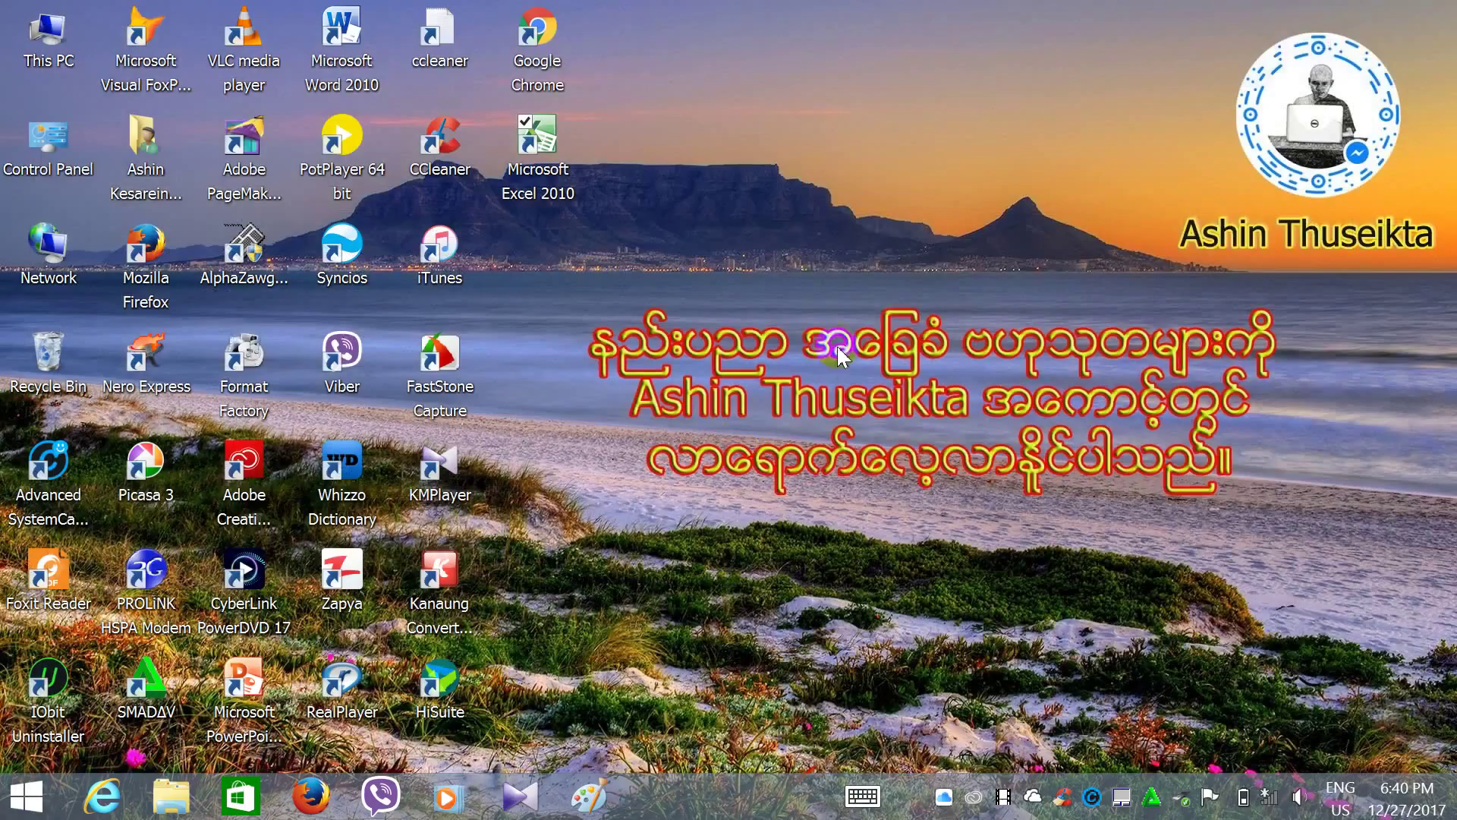